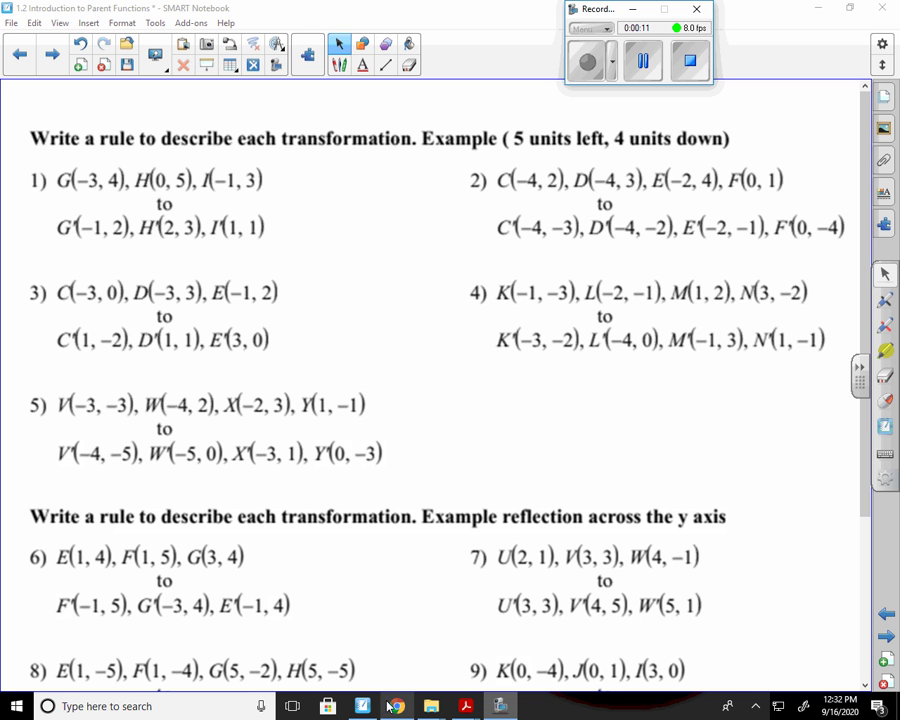
Pick the blue pen style from the Pens tool
mouse_move(390, 706)
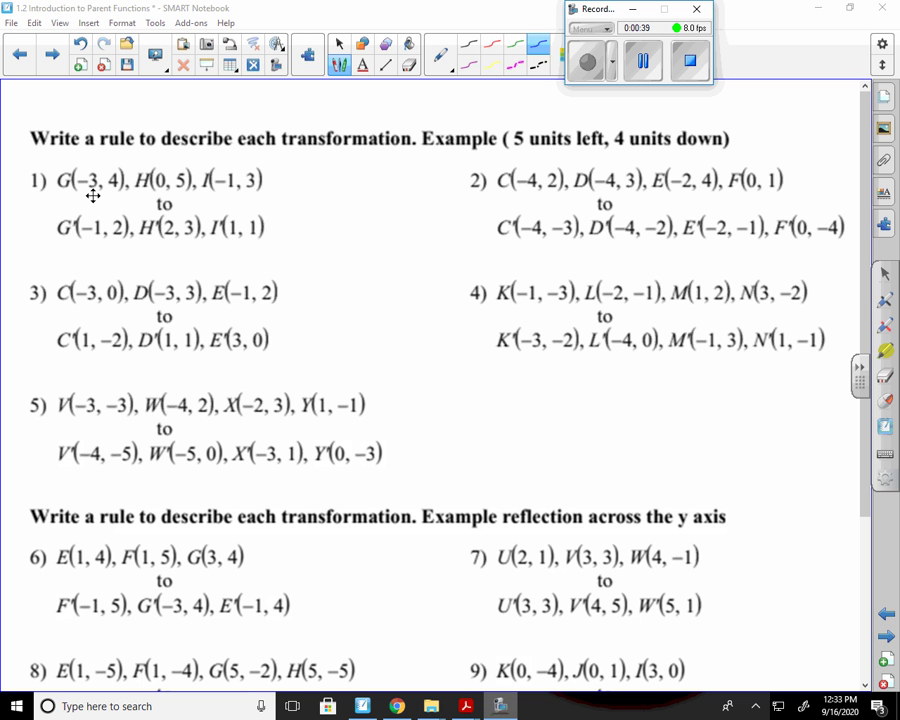
Draw an arrow from G to G′ and handwrite '2 units right, down 2' beside problem 1
mouse_move(90, 188)
left_mouse_down()
mouse_move(82, 202)
mouse_move(92, 222)
left_mouse_up()
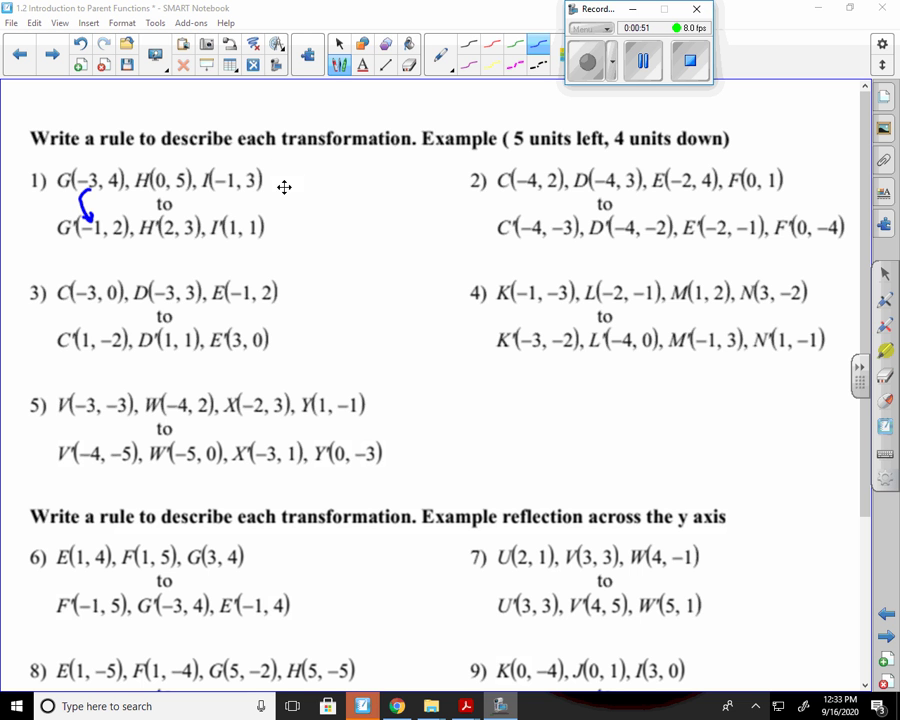
mouse_move(280, 177)
left_mouse_down()
mouse_move(292, 197)
mouse_move(329, 196)
left_mouse_up()
mouse_move(337, 162)
left_mouse_down()
mouse_move(340, 196)
mouse_move(394, 185)
mouse_move(401, 207)
left_mouse_up()
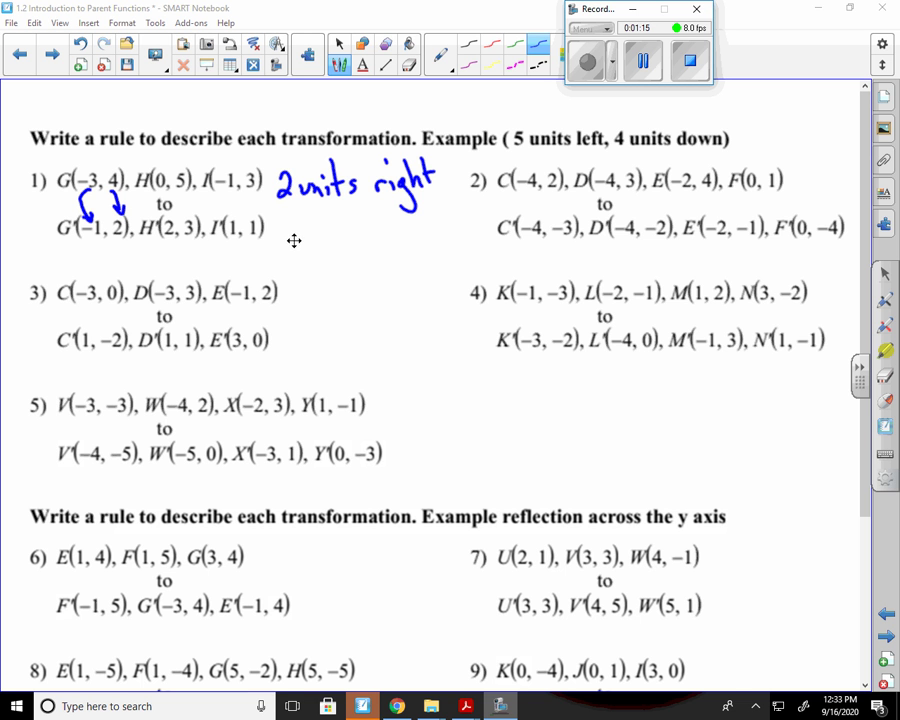
left_click_drag(294, 232, 295, 243)
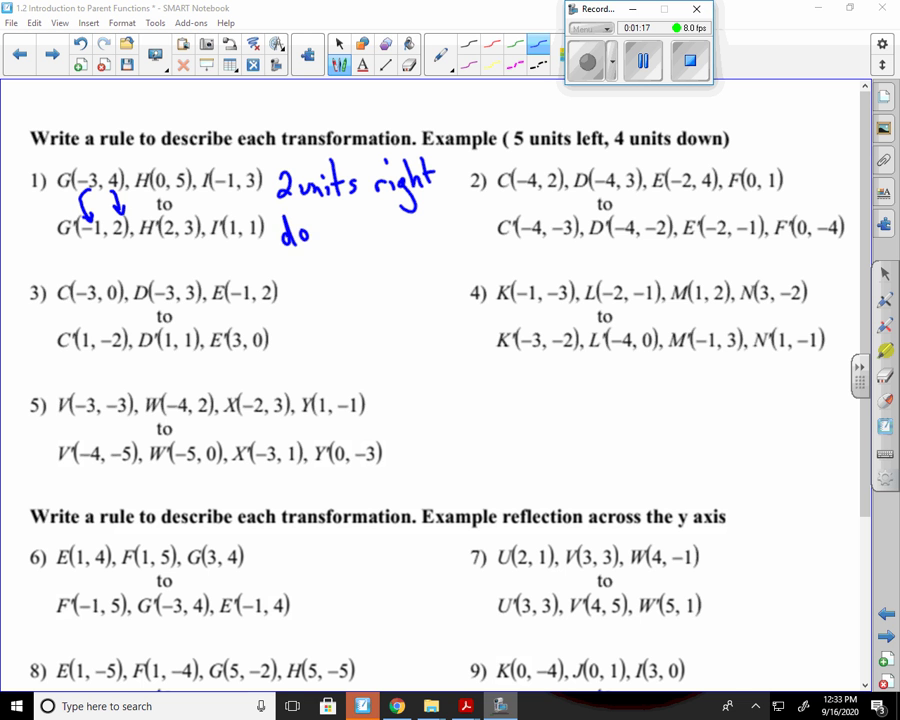
mouse_move(353, 223)
left_mouse_down()
mouse_move(358, 238)
mouse_move(372, 240)
left_mouse_up()
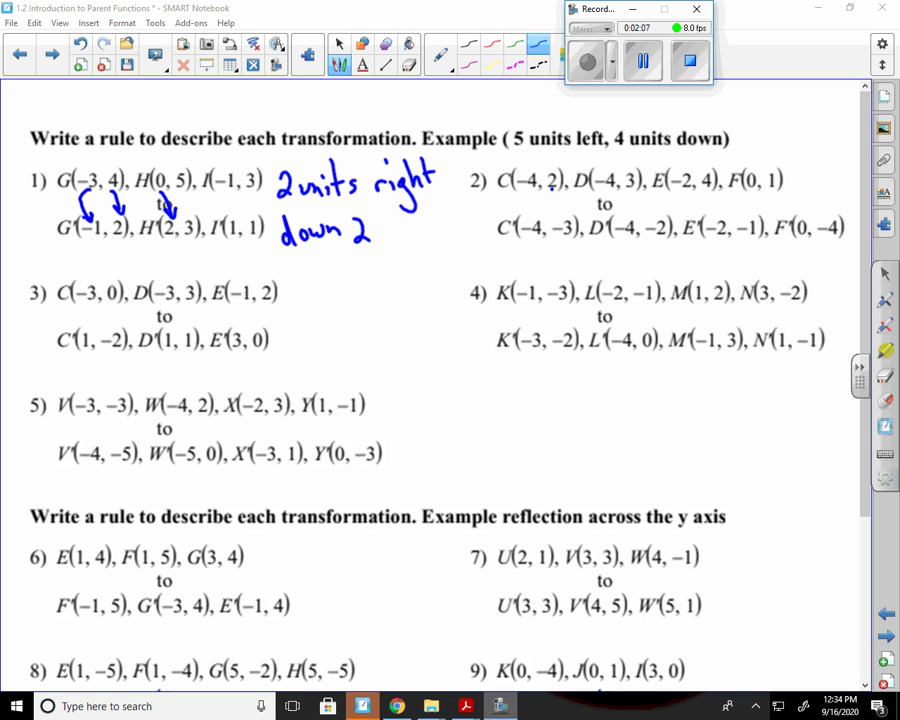
Draw an arrow from C to C′ with 'down 5' for problem 2, and write '4 right, down 2' for problem 3
mouse_move(551, 191)
left_mouse_down()
mouse_move(559, 213)
mouse_move(565, 203)
left_mouse_up()
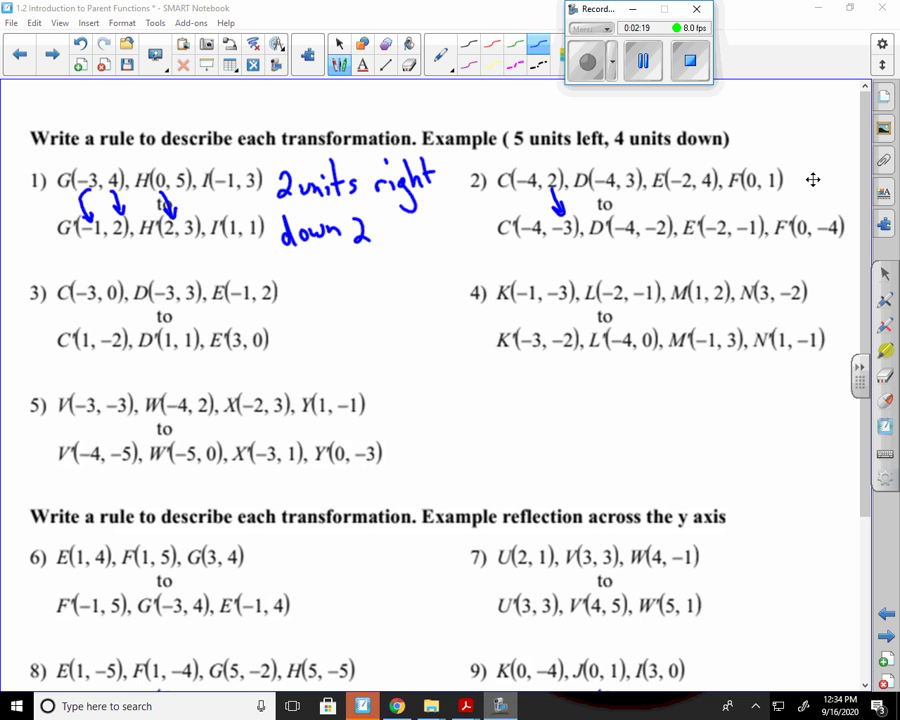
mouse_move(572, 257)
left_mouse_down()
mouse_move(573, 269)
mouse_move(630, 268)
left_mouse_up()
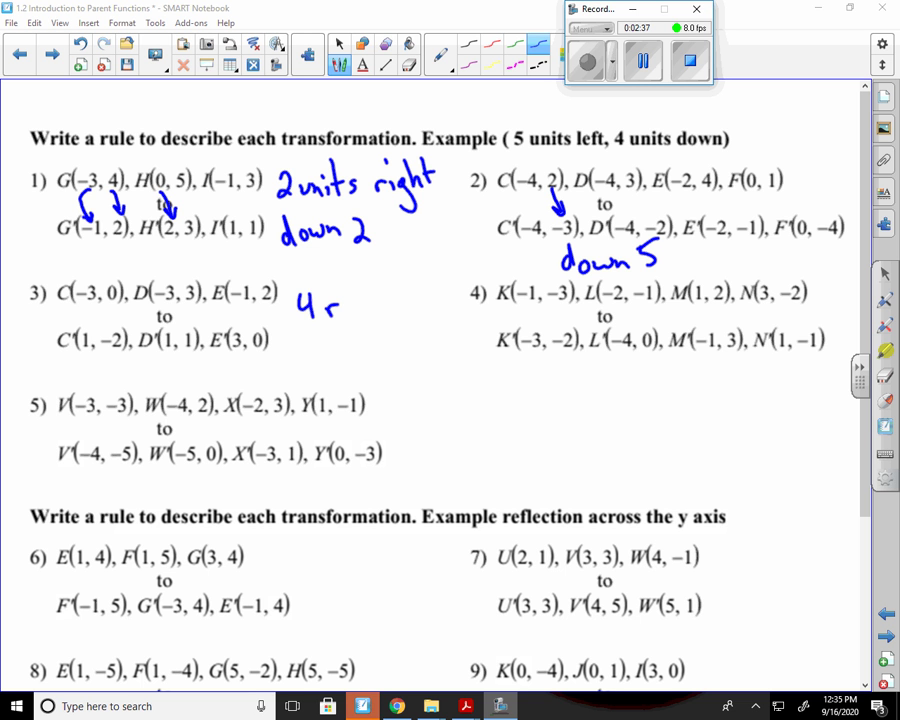
left_click_drag(366, 303, 351, 334)
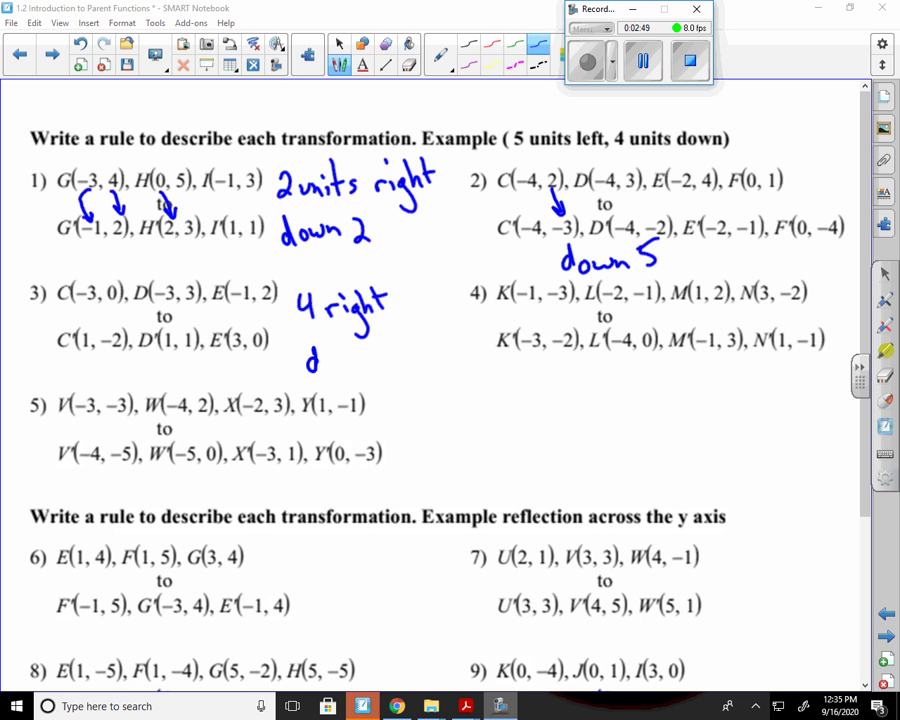
mouse_move(335, 358)
left_mouse_down()
mouse_move(366, 369)
mouse_move(396, 365)
left_mouse_up()
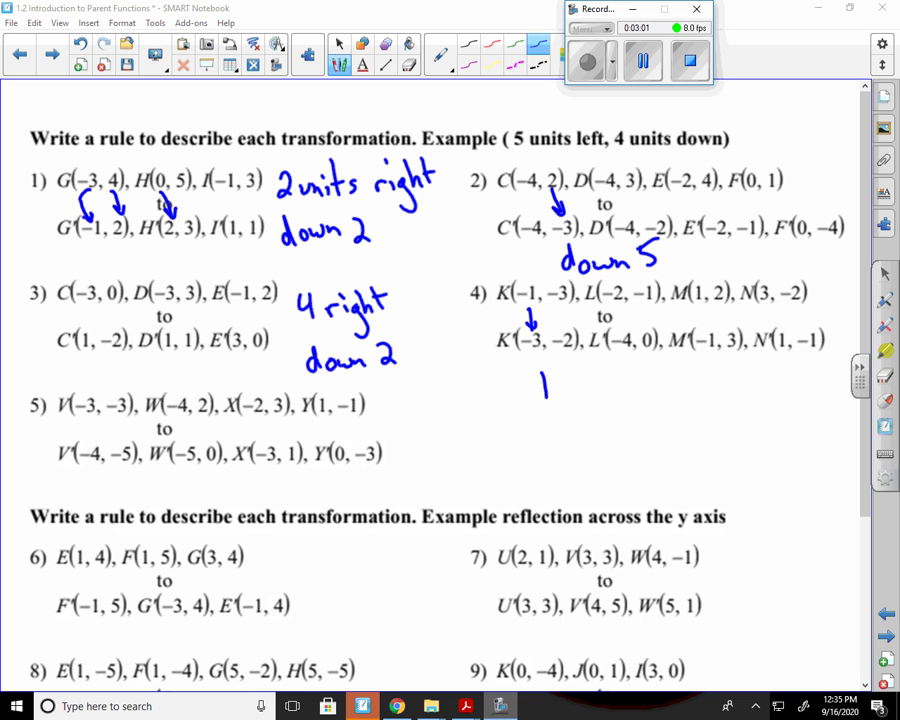
Write 'left 2 up 1' under problem 4 and draw a vertical axis line beside it
mouse_move(557, 388)
left_mouse_down()
mouse_move(583, 376)
mouse_move(592, 397)
mouse_move(619, 379)
mouse_move(626, 398)
left_mouse_up()
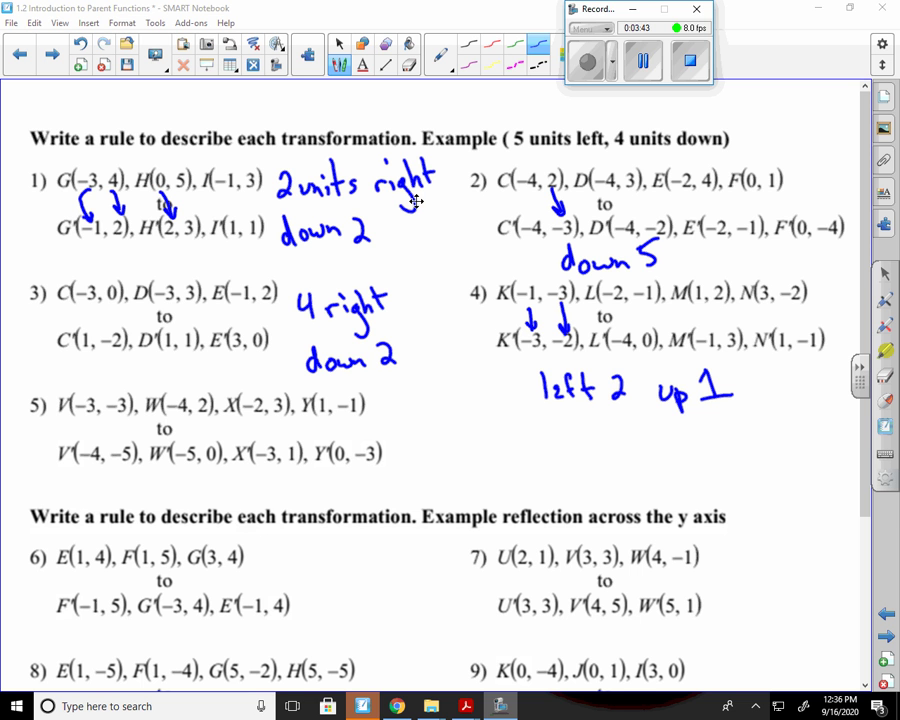
left_click(392, 134)
left_click_drag(463, 318, 464, 460)
Draw the horizontal axis across the vertical one and add tick marks to the sketched axes
left_click_drag(520, 376, 403, 389)
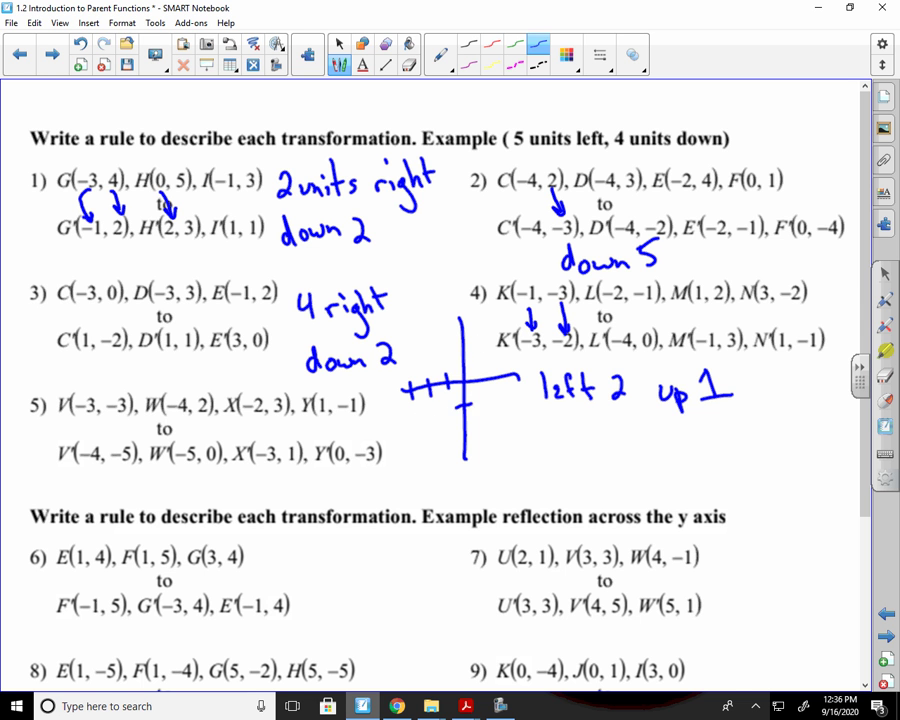
left_click_drag(457, 406, 474, 403)
left_click_drag(456, 421, 472, 419)
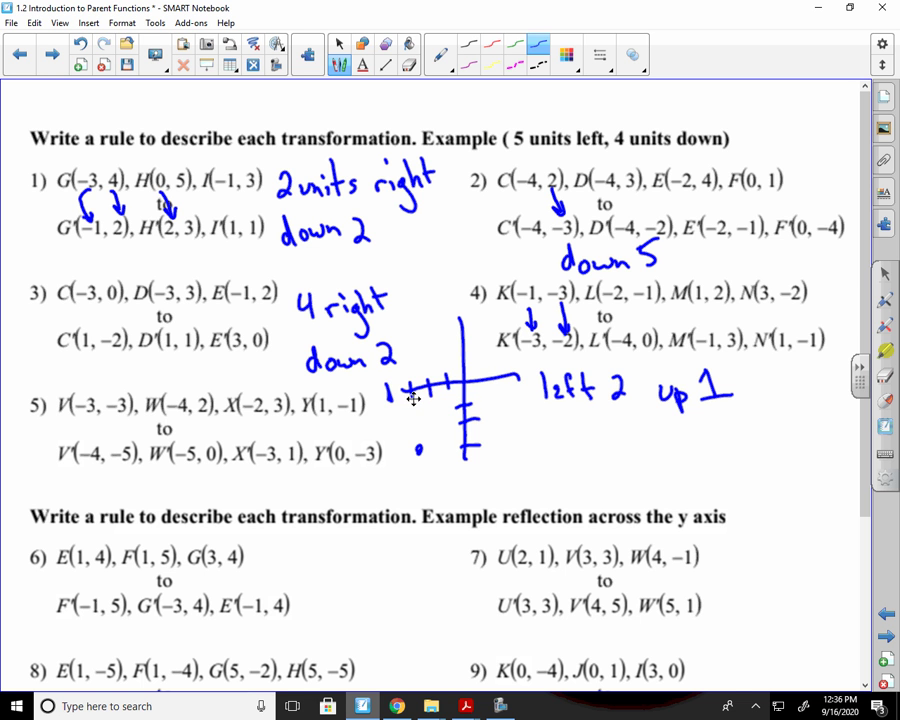
left_click_drag(456, 462, 479, 461)
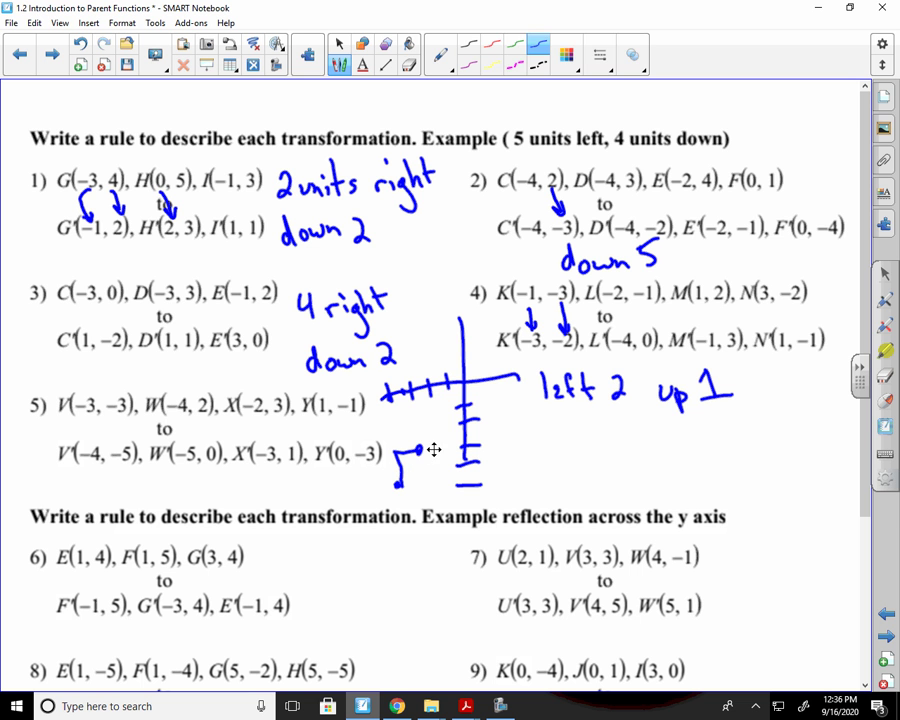
Erase the sketched axes and write 'left 1 down 2' in red under problem 5
left_click(409, 64)
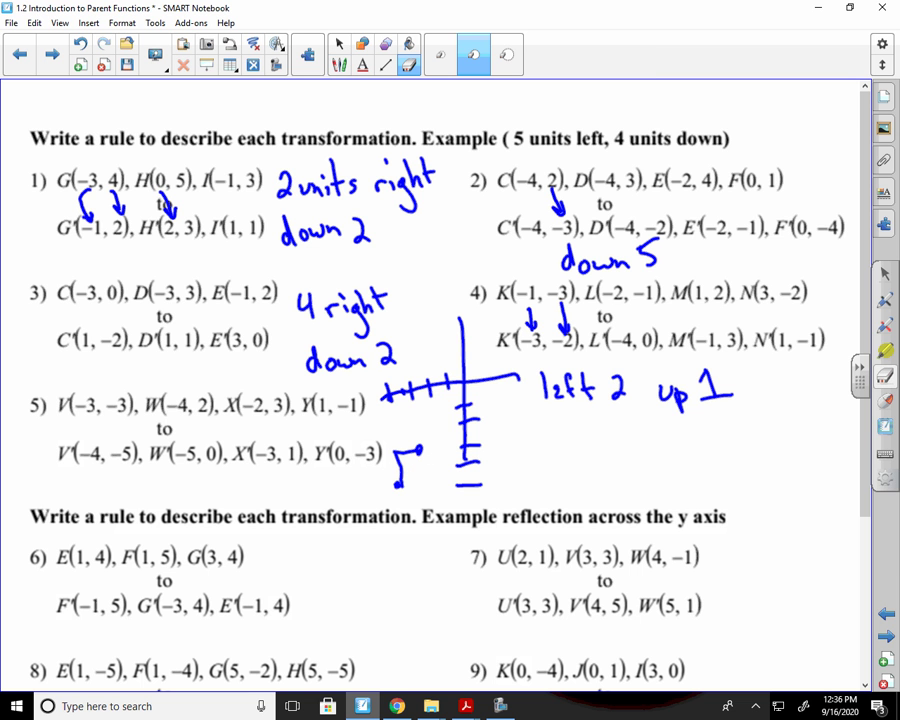
mouse_move(463, 357)
left_mouse_down()
mouse_move(466, 389)
mouse_move(483, 406)
mouse_move(506, 363)
mouse_move(462, 470)
mouse_move(468, 484)
mouse_move(447, 423)
mouse_move(426, 420)
mouse_move(428, 397)
mouse_move(406, 417)
mouse_move(399, 410)
mouse_move(402, 476)
left_mouse_up()
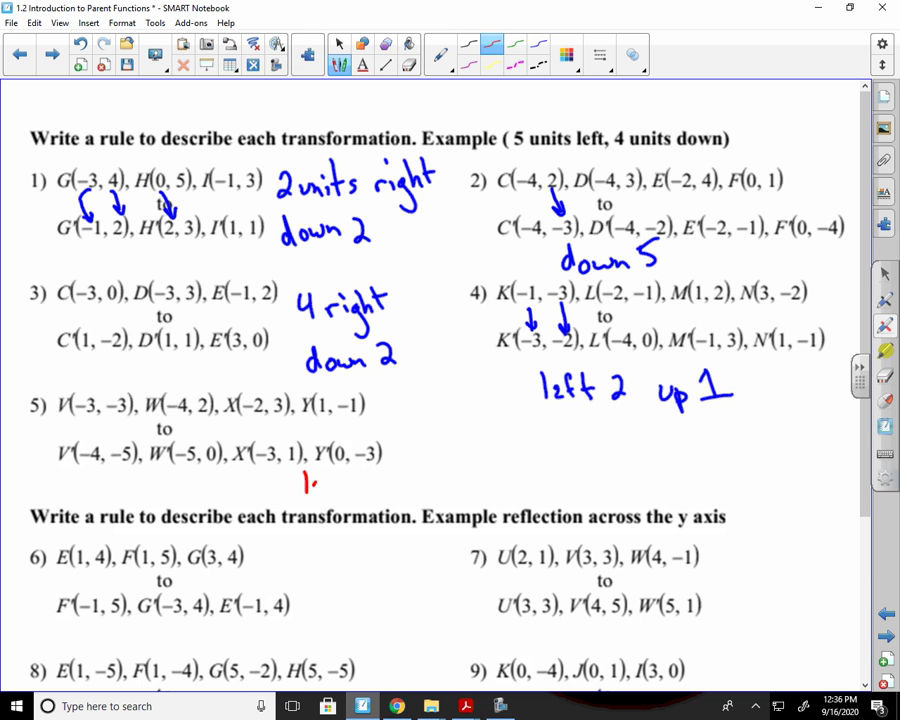
mouse_move(326, 474)
left_mouse_down()
mouse_move(320, 494)
mouse_move(348, 478)
mouse_move(472, 486)
left_mouse_up()
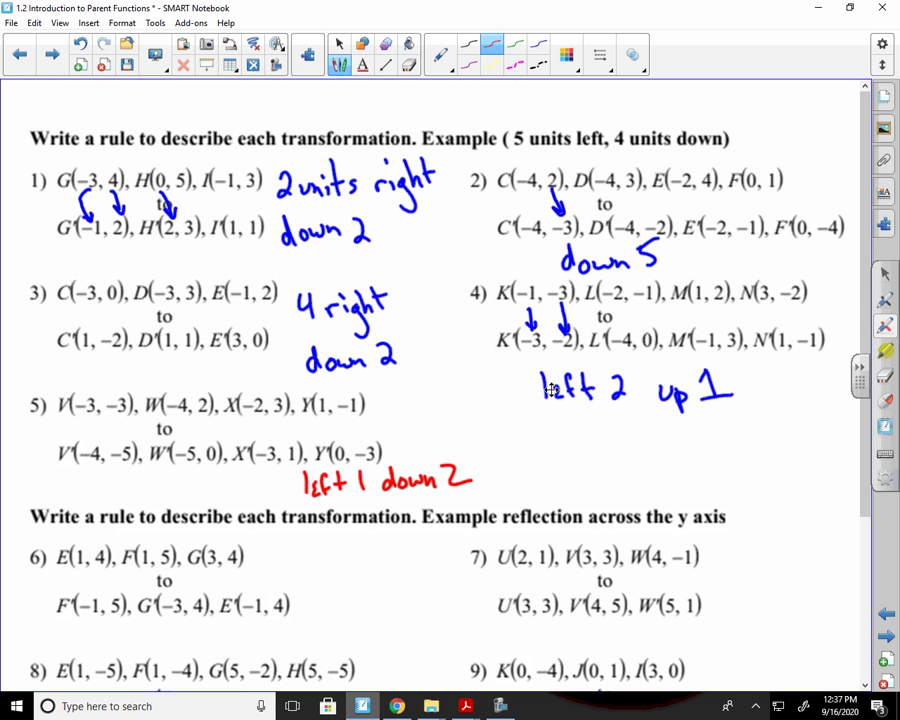
left_click_drag(867, 258, 875, 408)
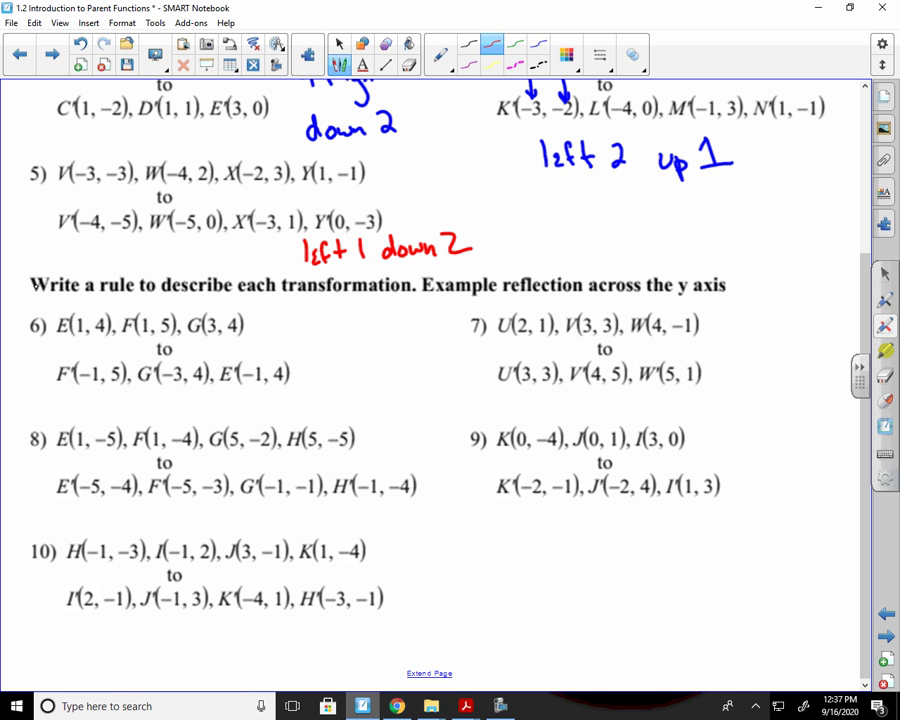
Draw a red wavy underline across the reflection heading above problems 6–10
mouse_move(120, 283)
left_mouse_down()
mouse_move(165, 270)
mouse_move(330, 293)
mouse_move(418, 273)
mouse_move(505, 296)
mouse_move(548, 292)
mouse_move(607, 268)
mouse_move(732, 287)
left_mouse_up()
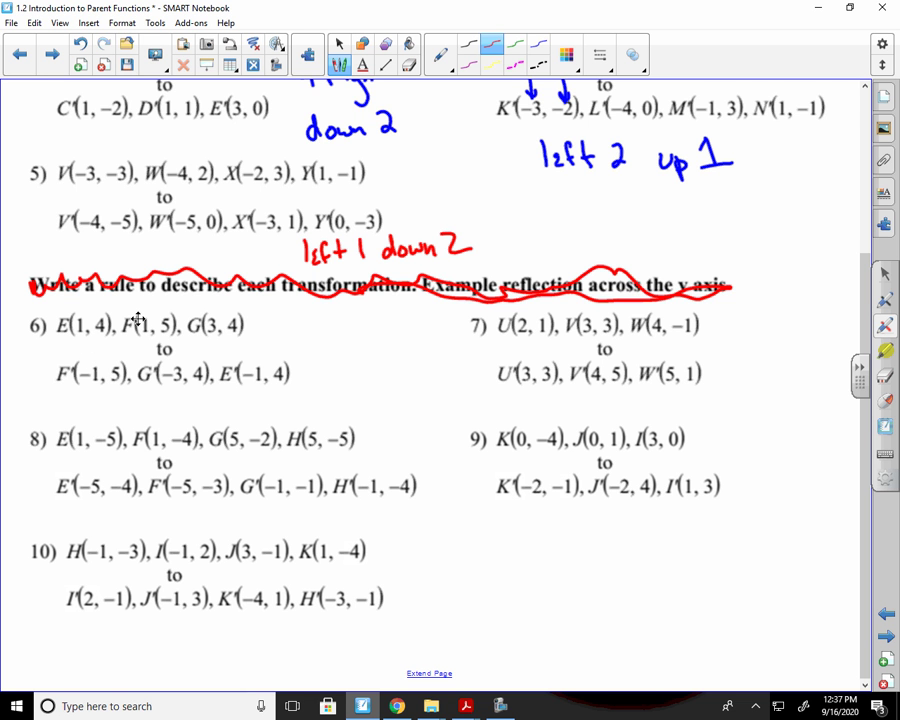
left_click(538, 43)
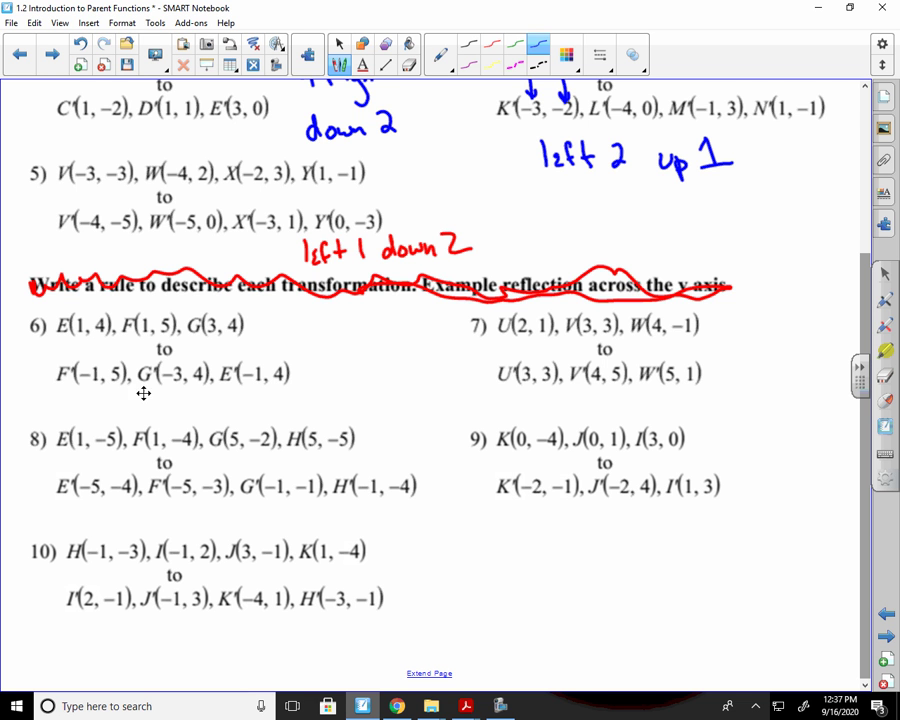
Handwrite 'left 2 up 1' beside problem 6
mouse_move(337, 316)
left_mouse_down()
mouse_move(330, 338)
mouse_move(355, 338)
left_mouse_up()
left_click_drag(347, 322, 382, 336)
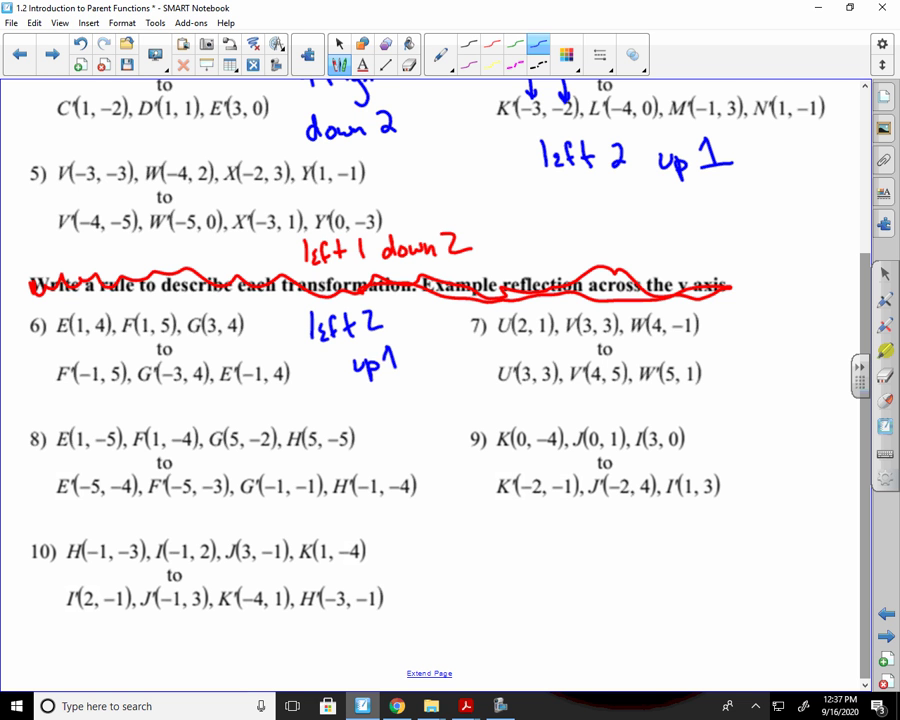
left_click_drag(386, 372, 410, 368)
Write 'right 1 up 2' as problem 7's rule
left_click_drag(545, 405, 538, 440)
mouse_move(553, 397)
left_mouse_down()
mouse_move(530, 436)
mouse_move(554, 415)
left_mouse_up()
left_click(621, 411)
left_click_drag(664, 398, 674, 417)
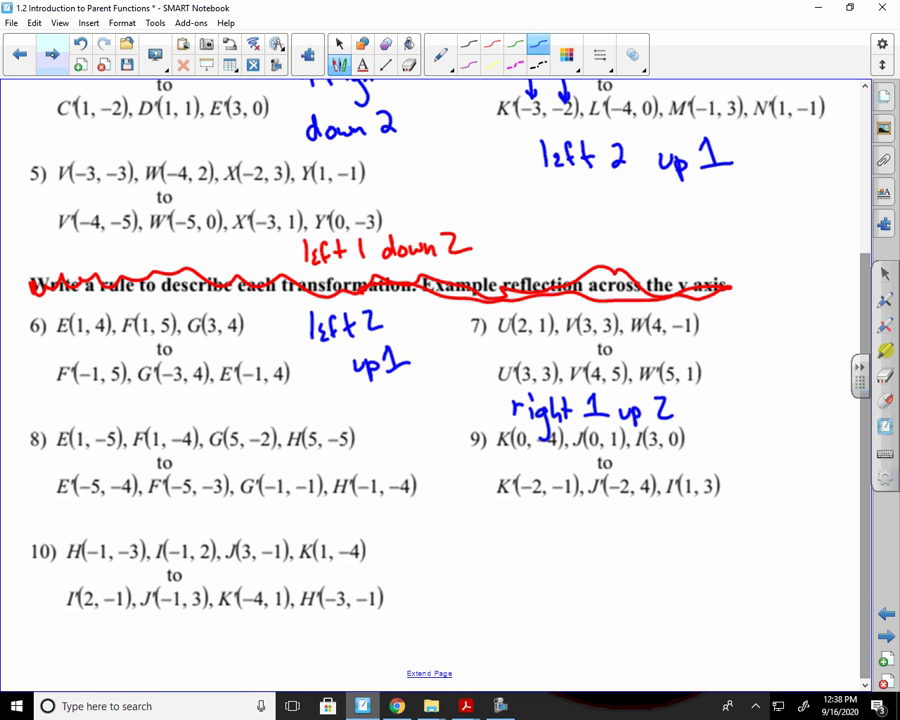
Page through the notebook to the Oceanography Application problem with the Ocean Waves table
left_click(51, 54)
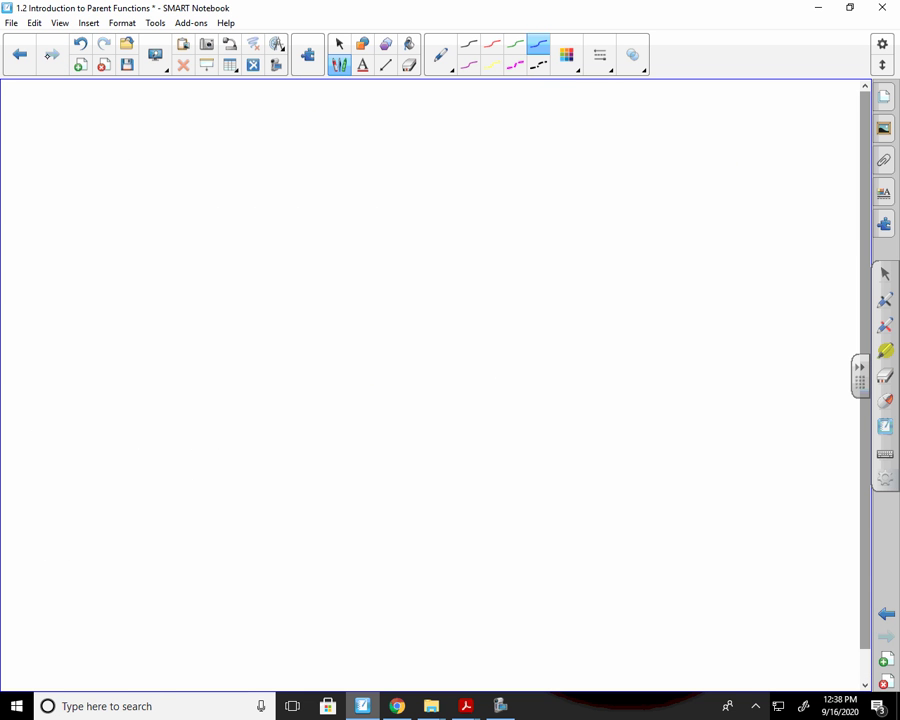
left_click(20, 54)
left_click(20, 54)
left_click(20, 54)
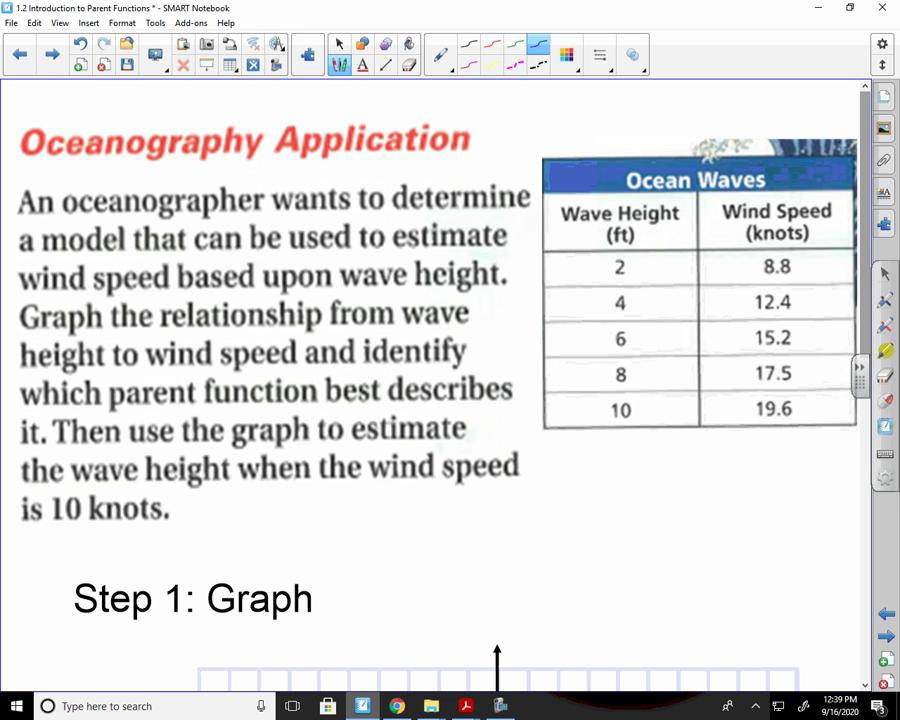
In the browser, expand Extra Help Links on the Algebra II Classwork page, back at its desmos.com link
left_click(397, 706)
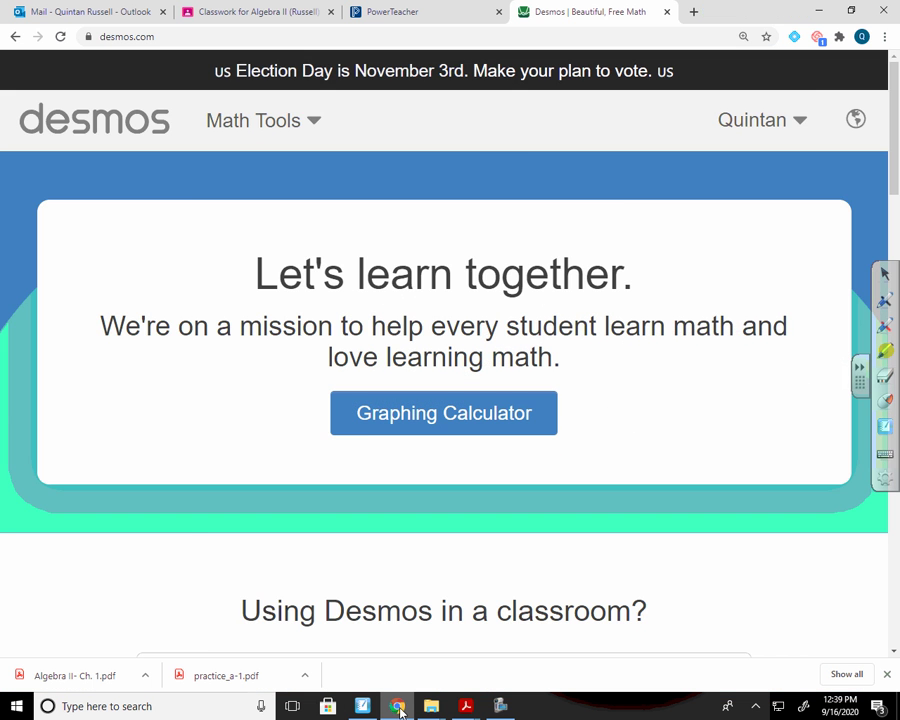
left_click(279, 11)
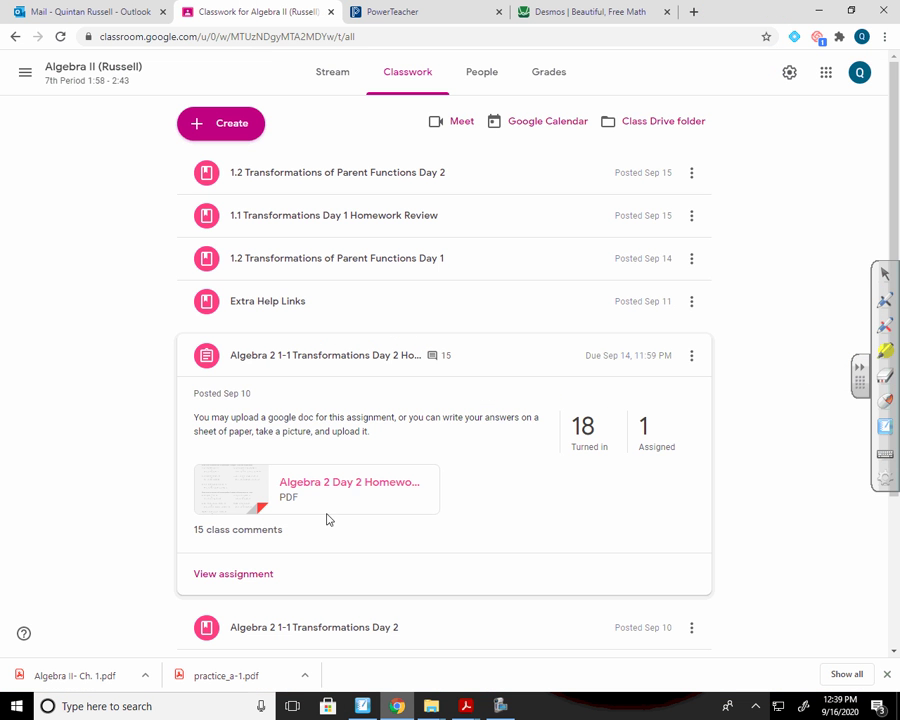
left_click(306, 300)
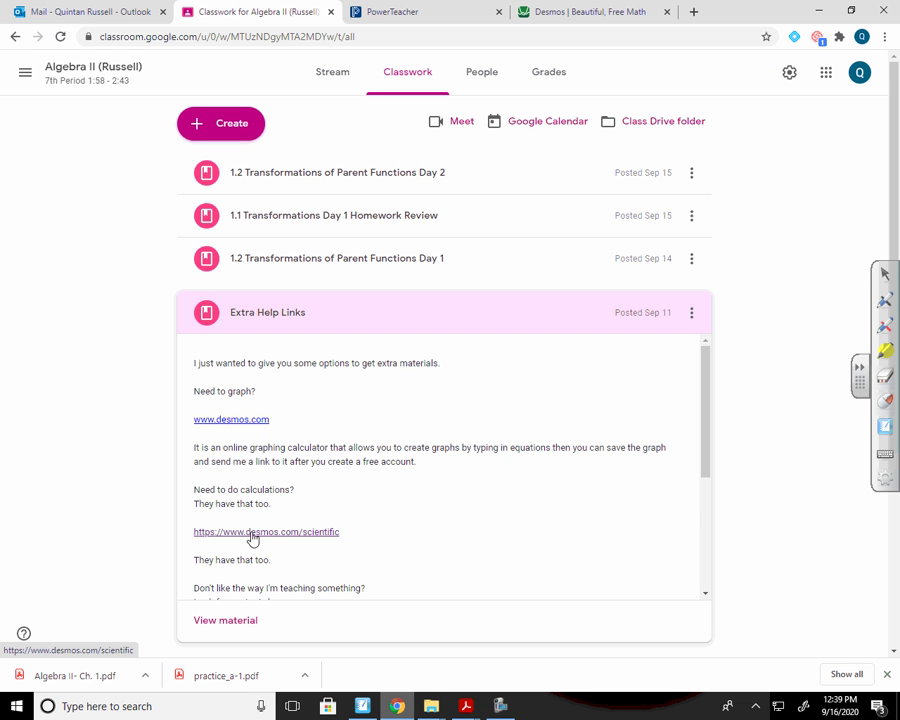
scroll(268, 524, "down", 3)
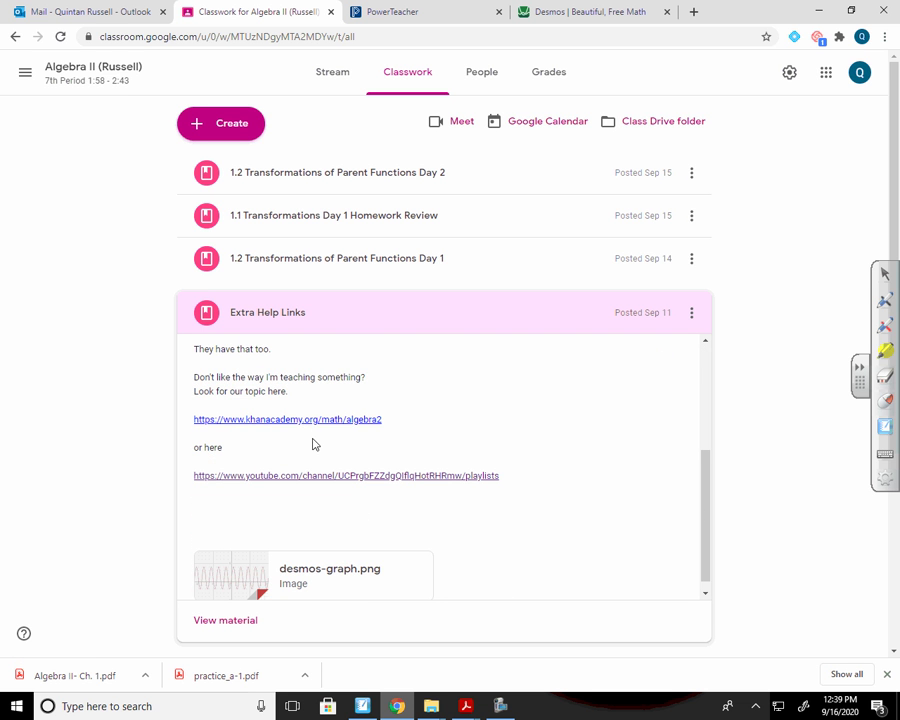
scroll(316, 477, "down", 1)
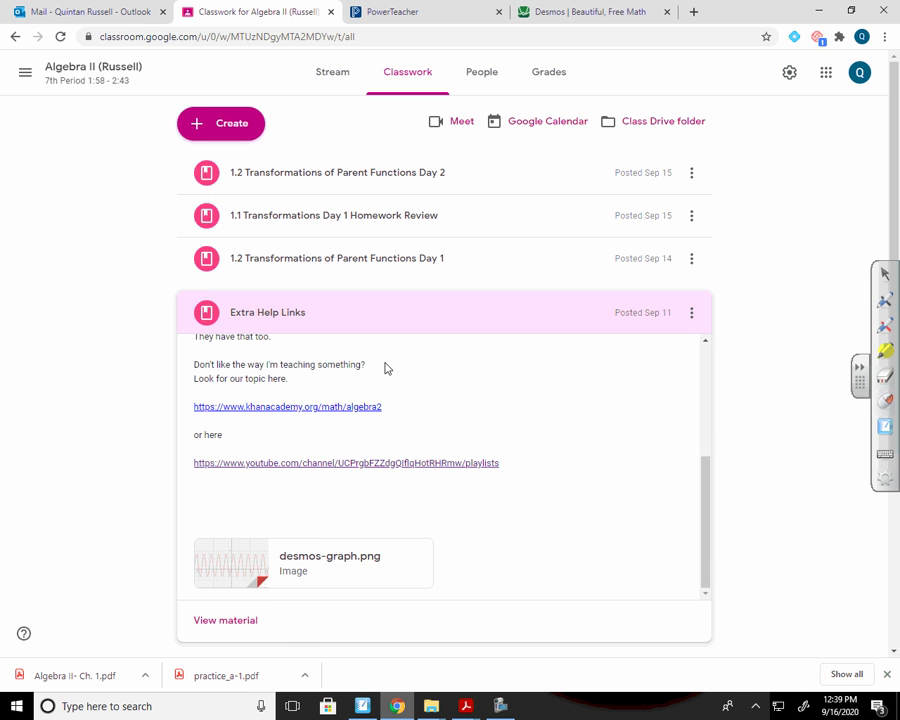
scroll(336, 356, "up", 4)
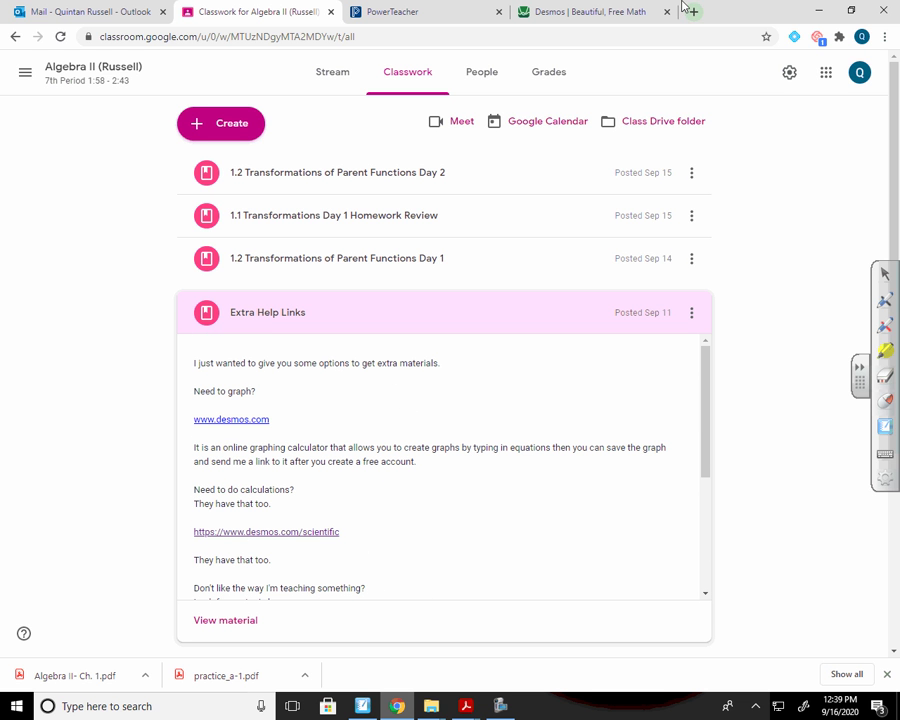
Switch to the Desmos homepage and briefly check the inking and language menus
left_click(562, 8)
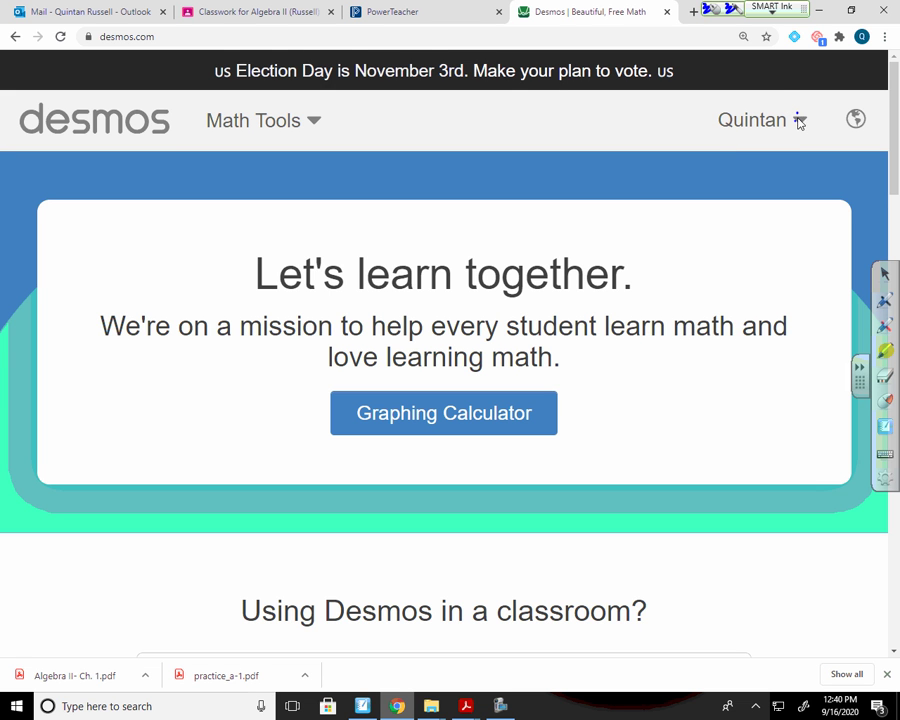
left_click(772, 22)
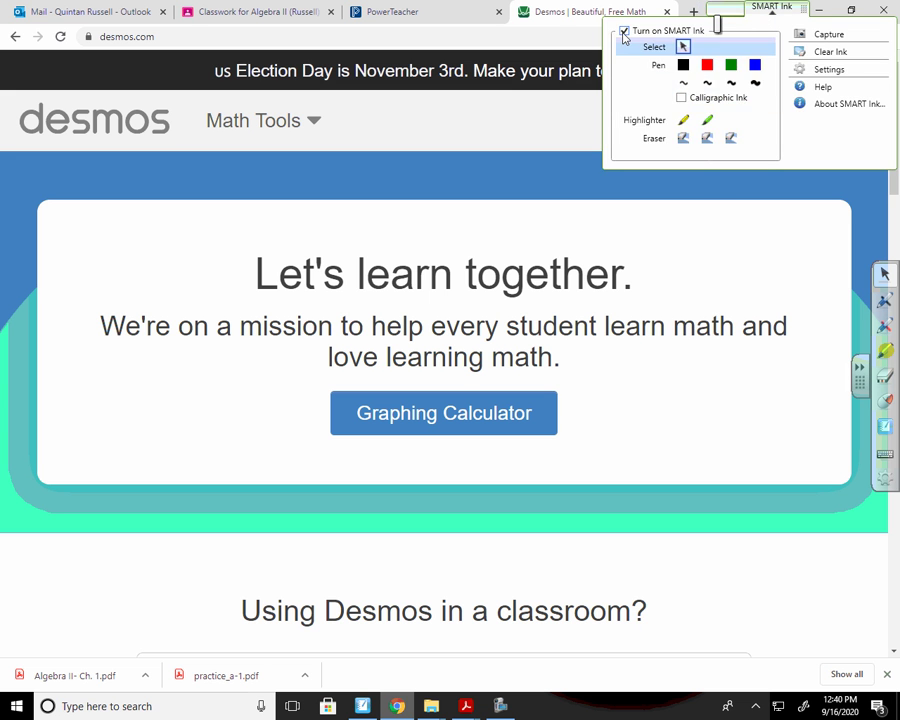
left_click(755, 227)
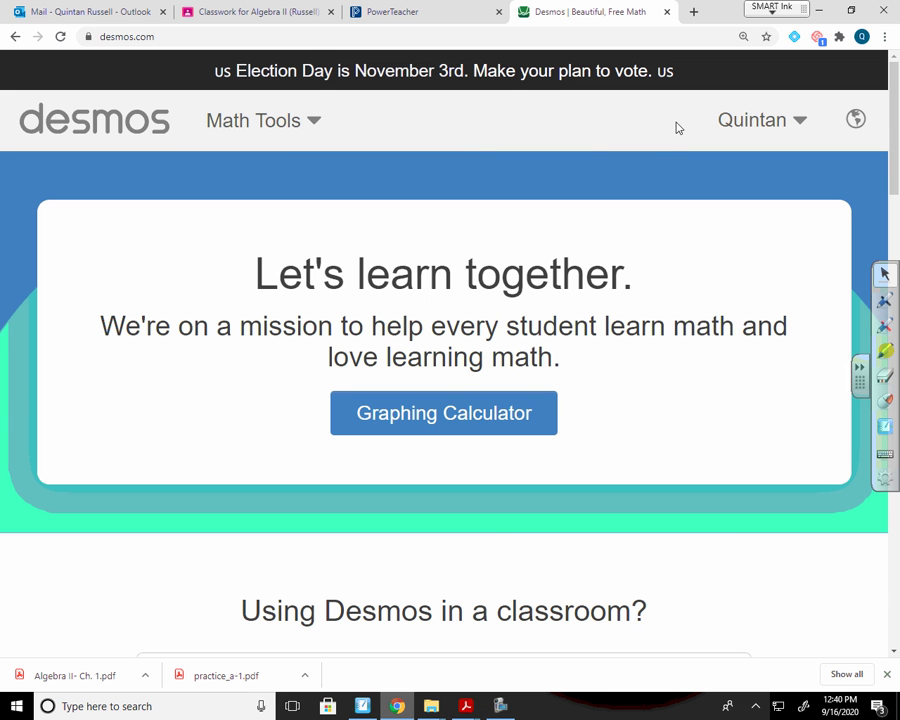
left_click(857, 122)
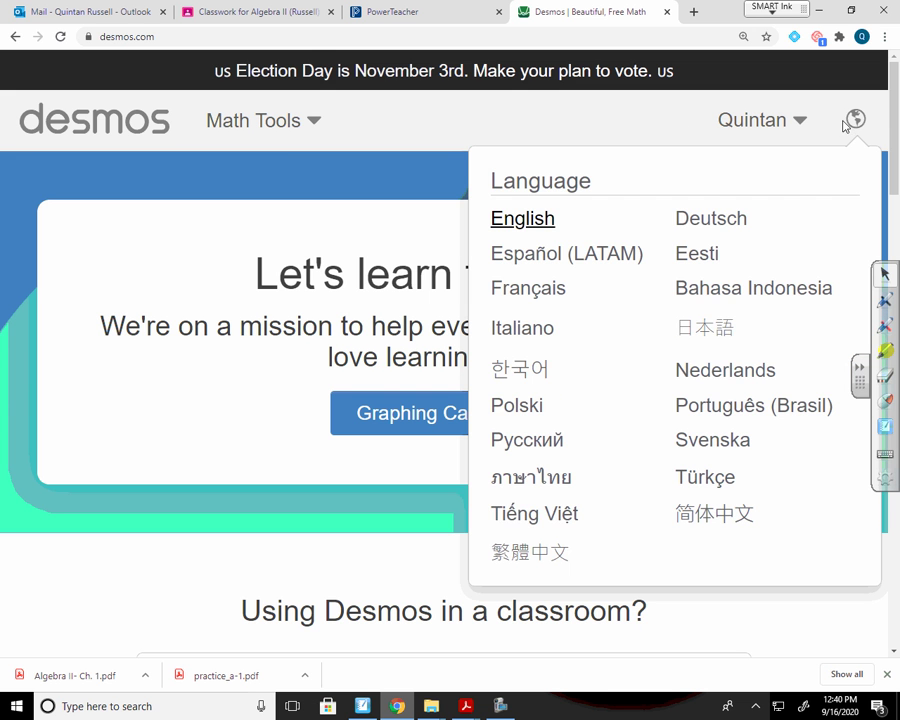
left_click(337, 195)
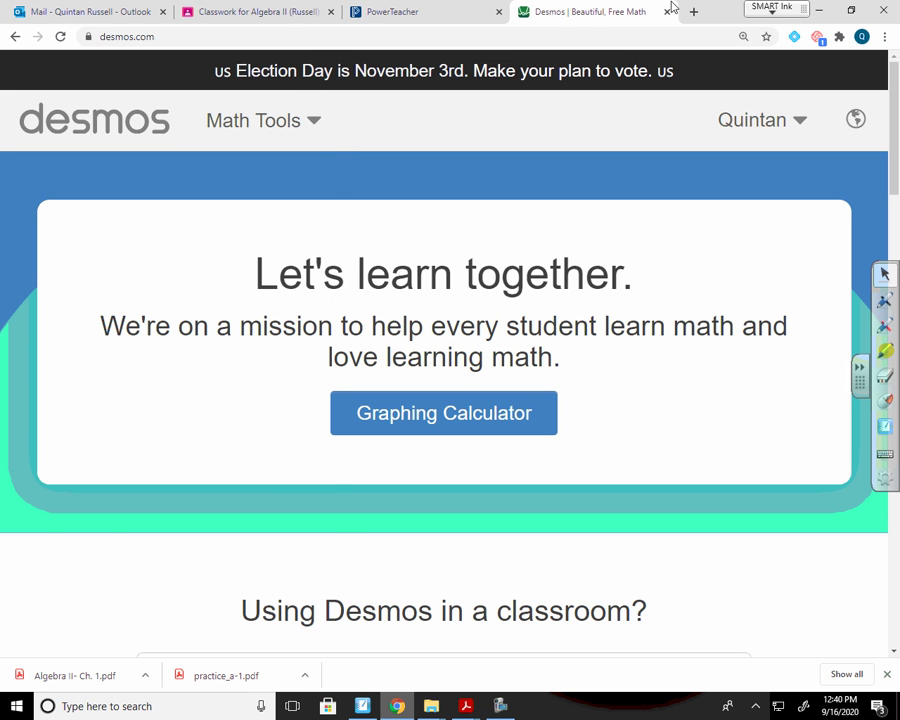
Launch the Graphing Calculator from Math Tools and detach its tab into a separate window
left_click(315, 124)
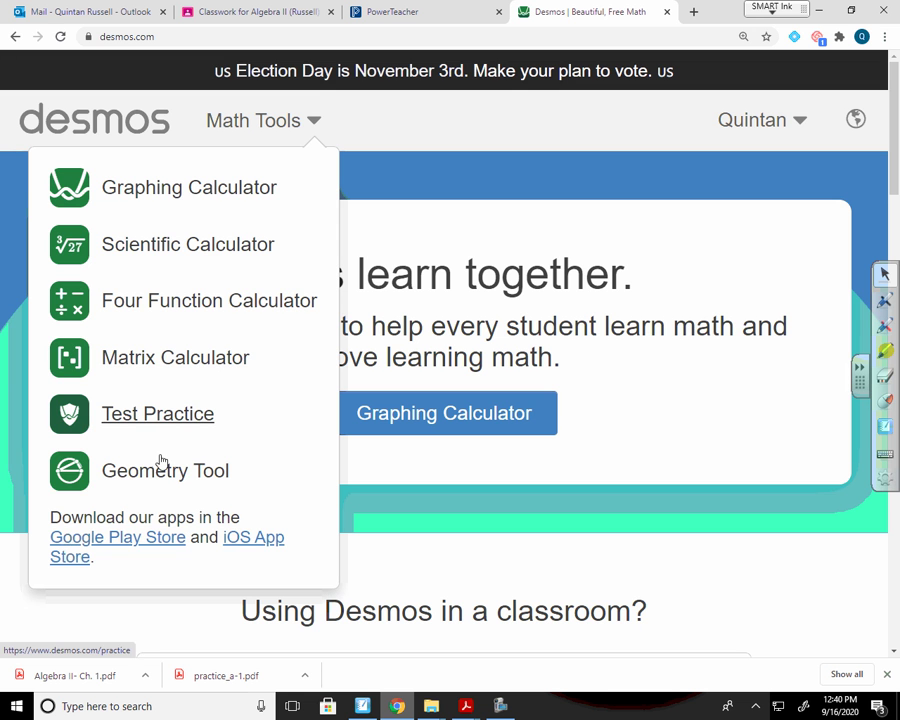
left_click(167, 197)
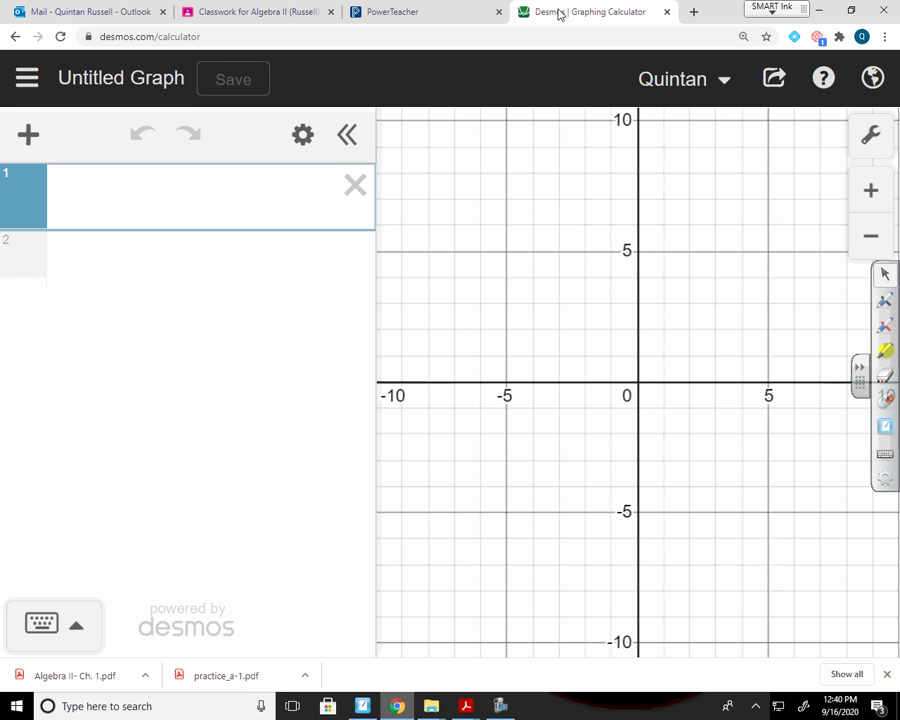
left_click_drag(573, 13, 1, 144)
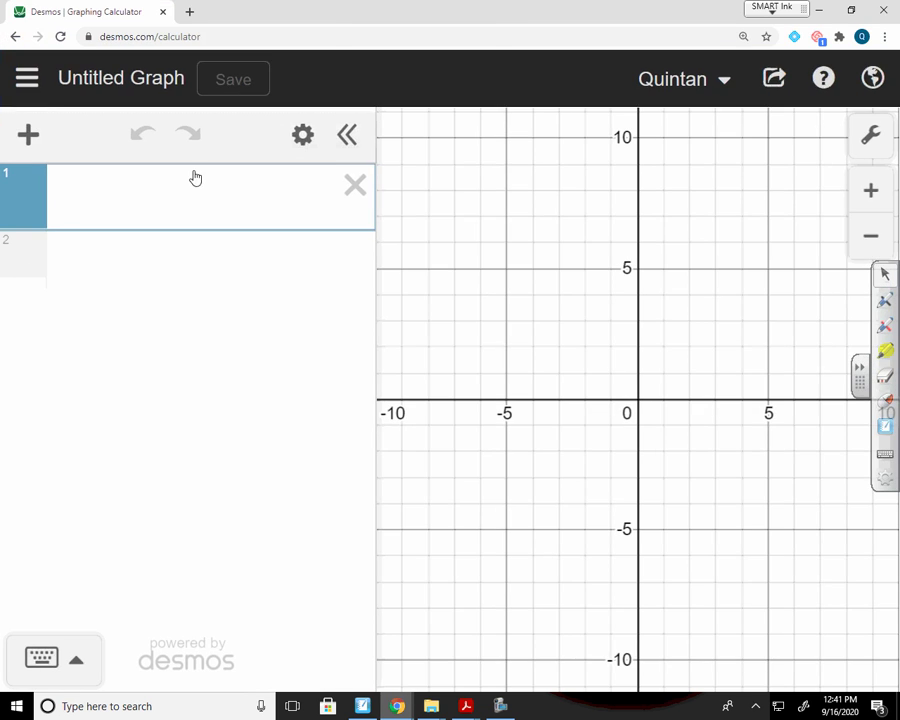
Snap Desmos to the left half and place the parent functions notebook on the right
left_click_drag(492, 20, 2, 254)
left_click(700, 195)
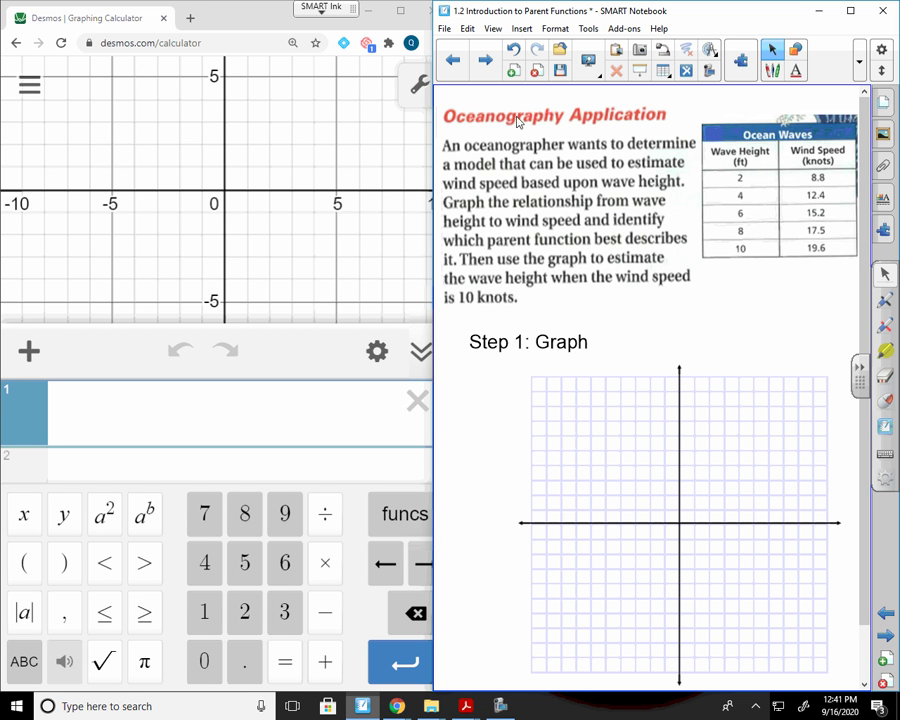
Enter the points (2,8.8) and (4,12.4) as the first two expressions
left_click(140, 405)
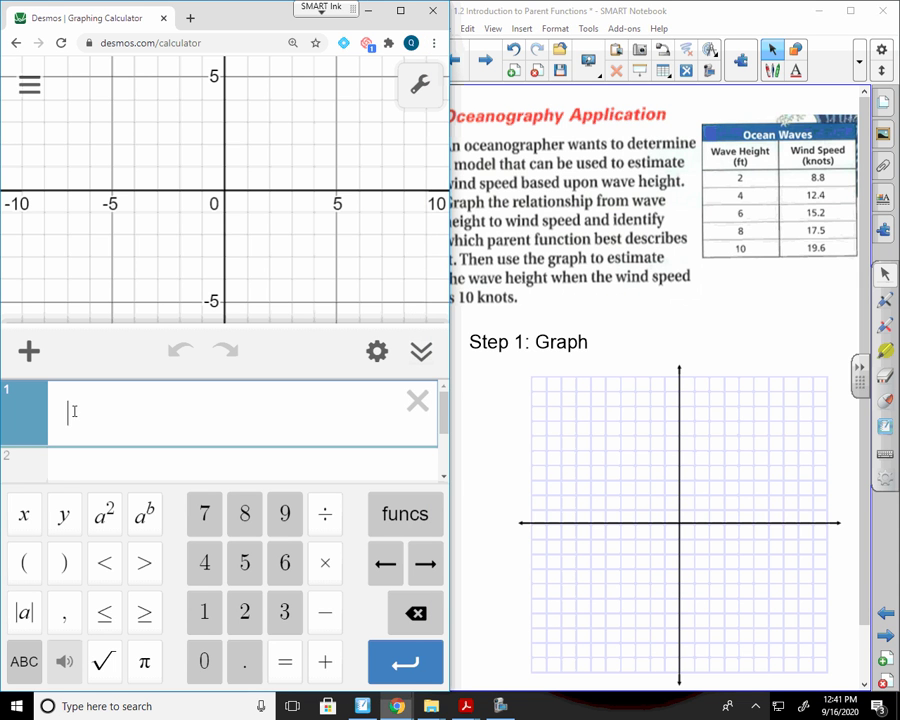
left_click(33, 572)
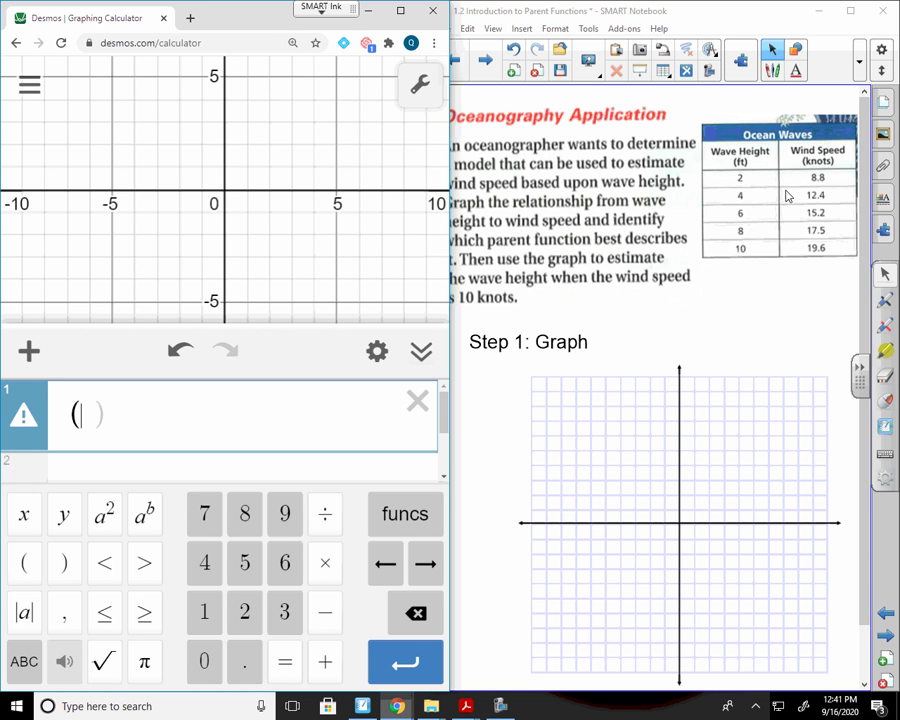
type("2,8.")
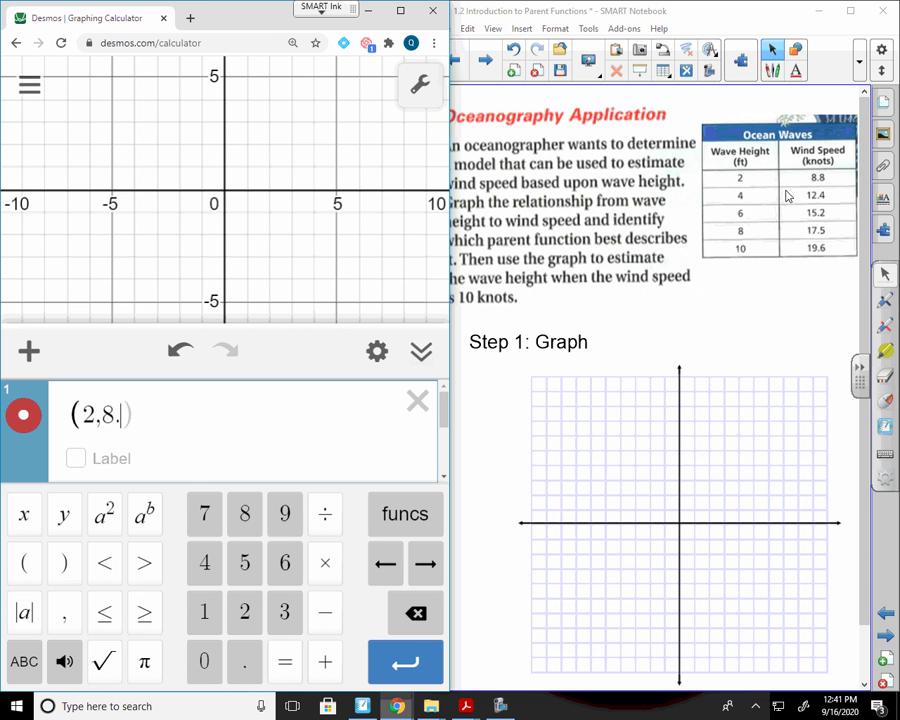
type("8)")
key("Return")
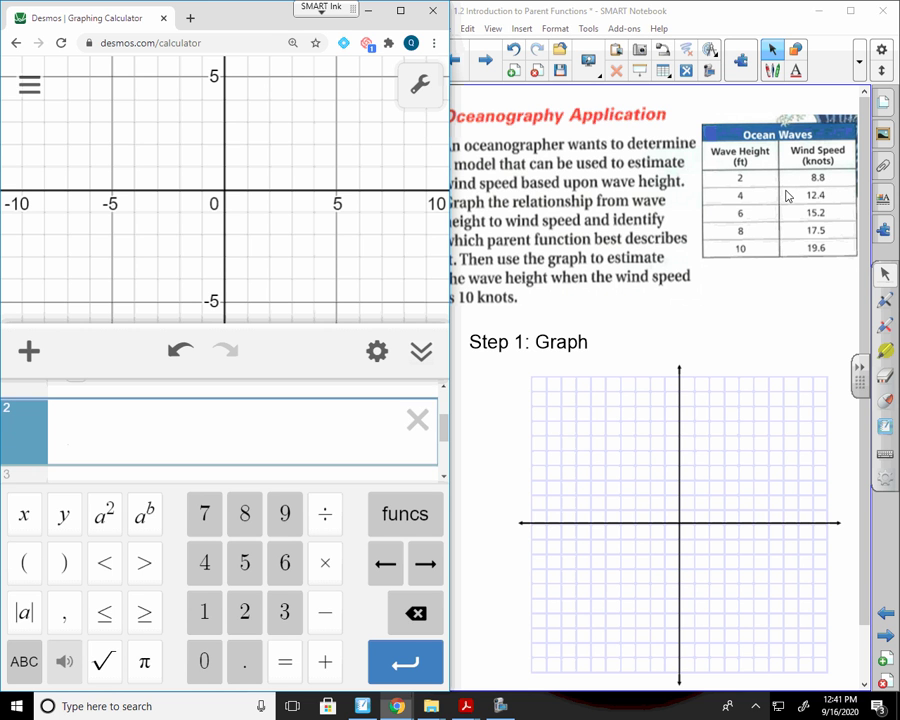
type("4")
key("BackSpace")
type("(4,")
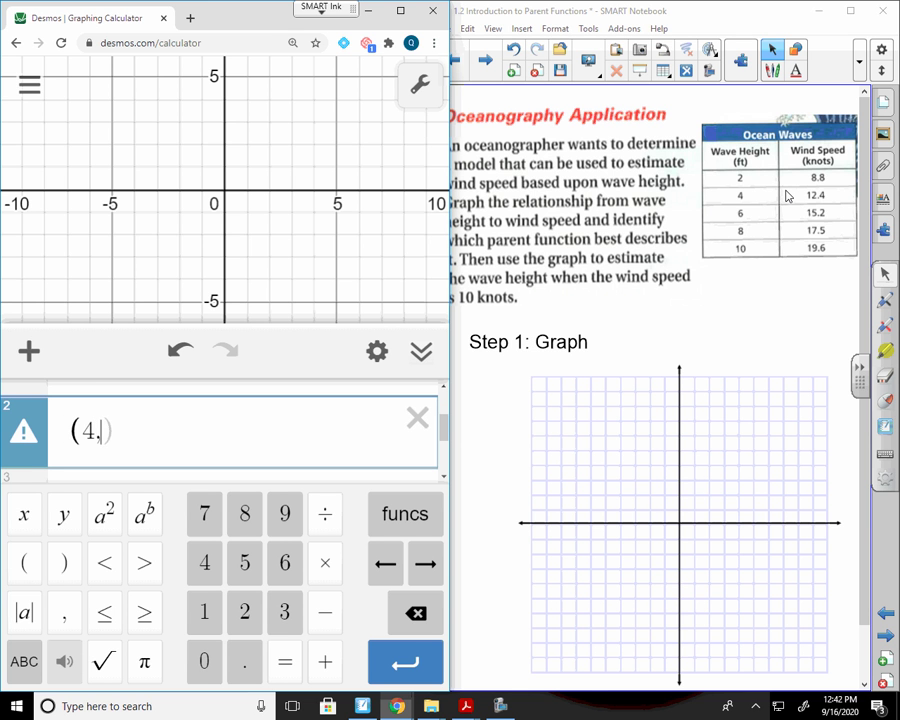
type("12.4)")
key("Return")
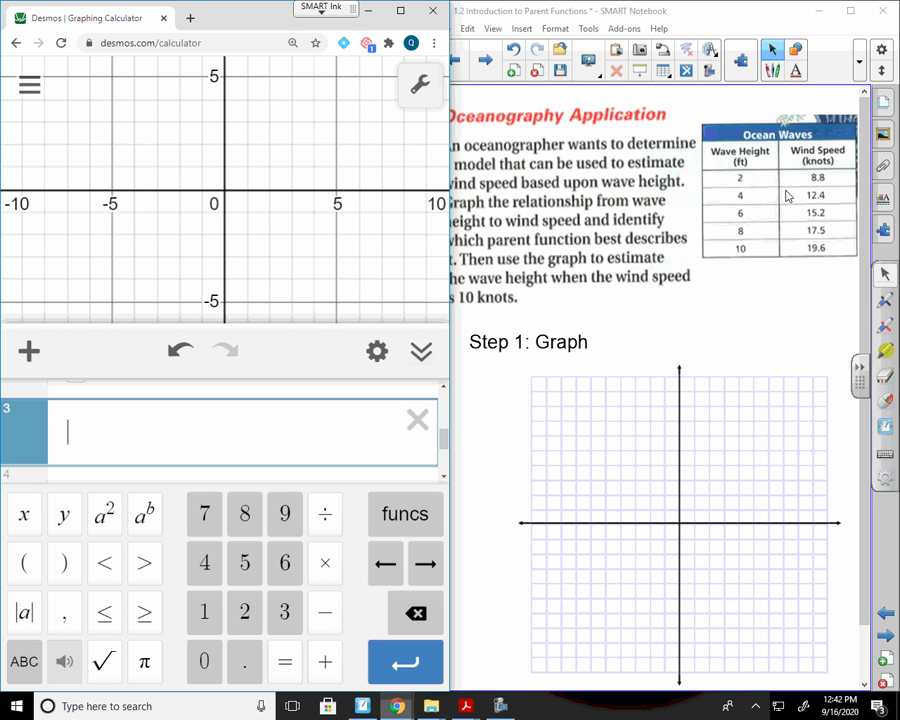
Add the points (6,15.2), (8,17.5) and (10,19.6) as expressions three to five
type("(6,")
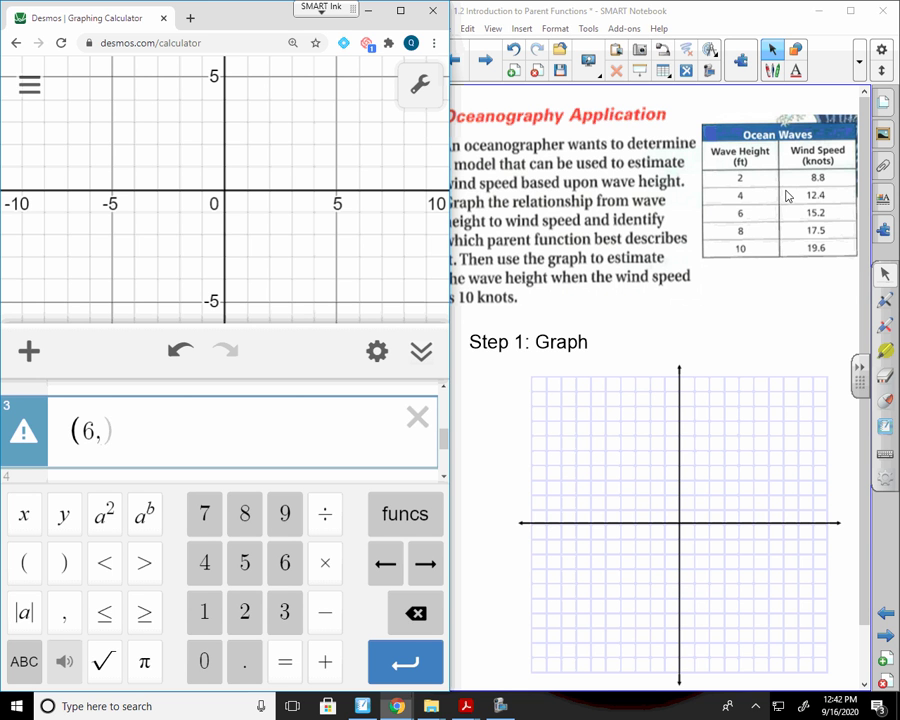
type("15.")
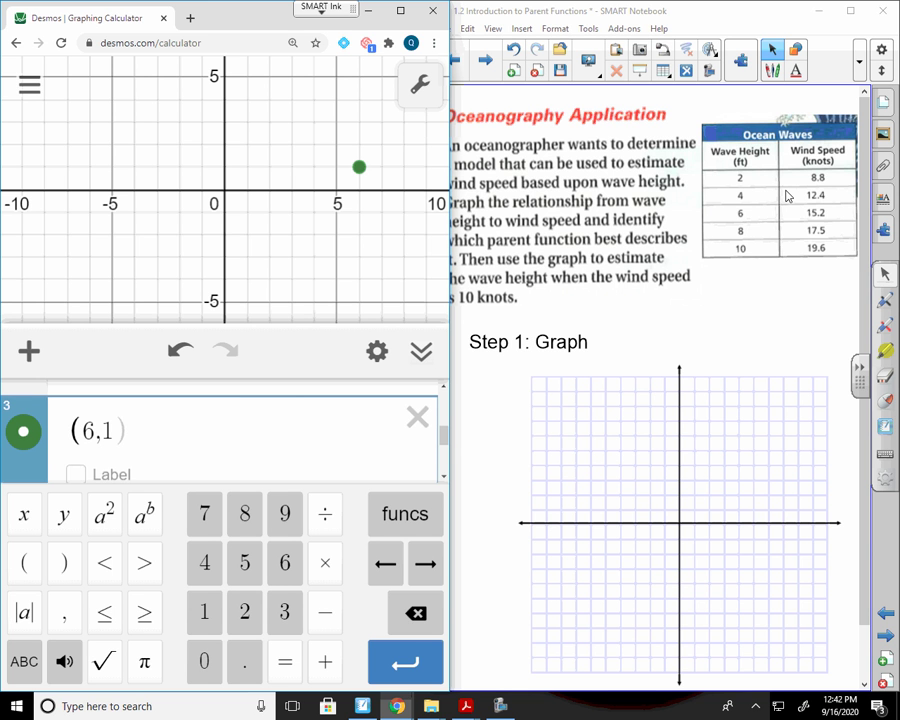
type("2")
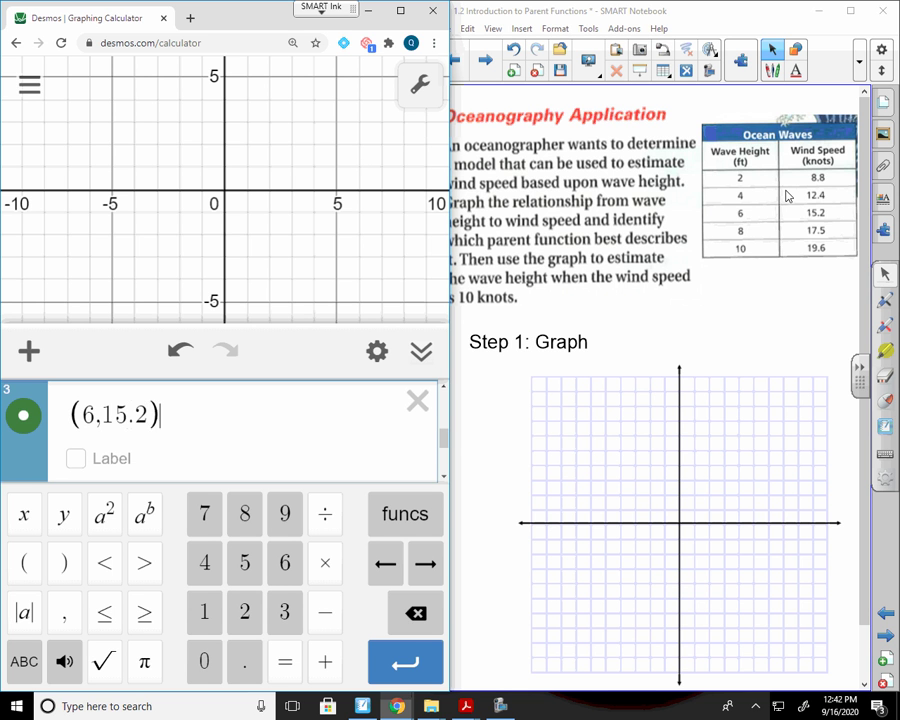
key("Return")
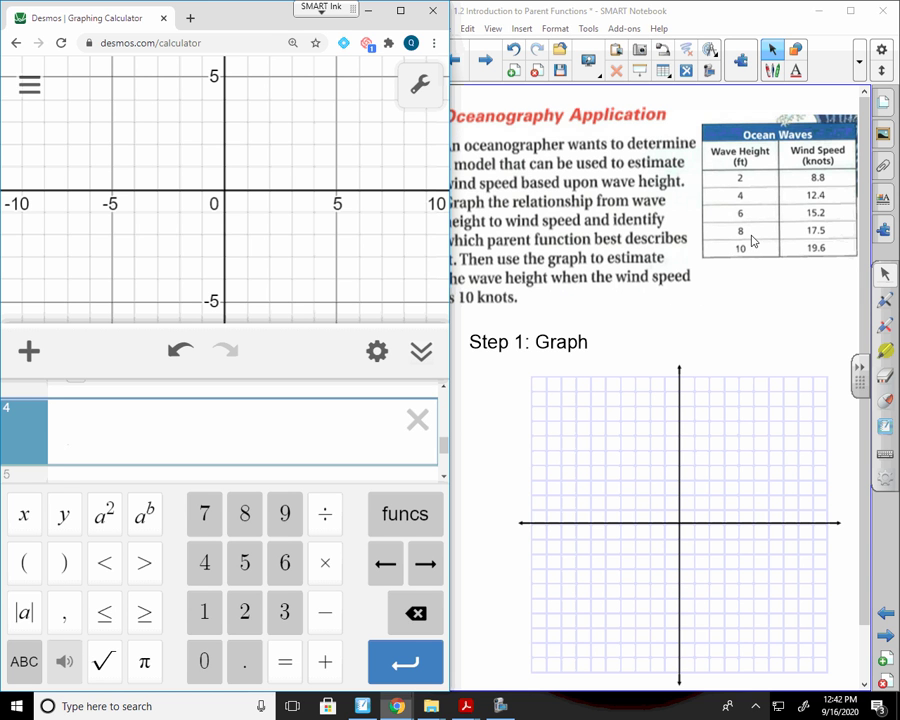
type("(8")
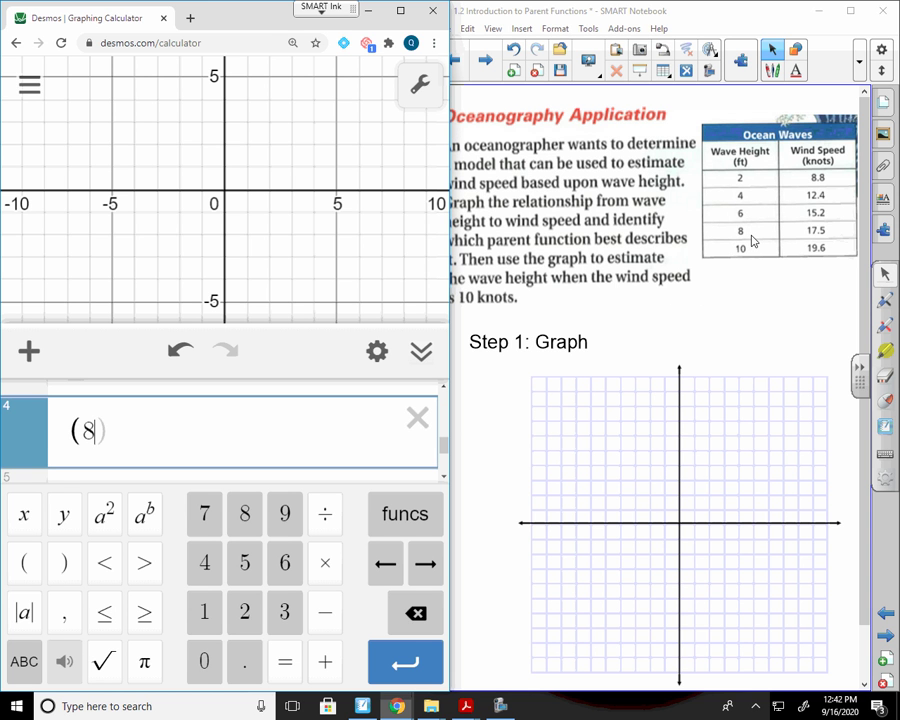
type(",")
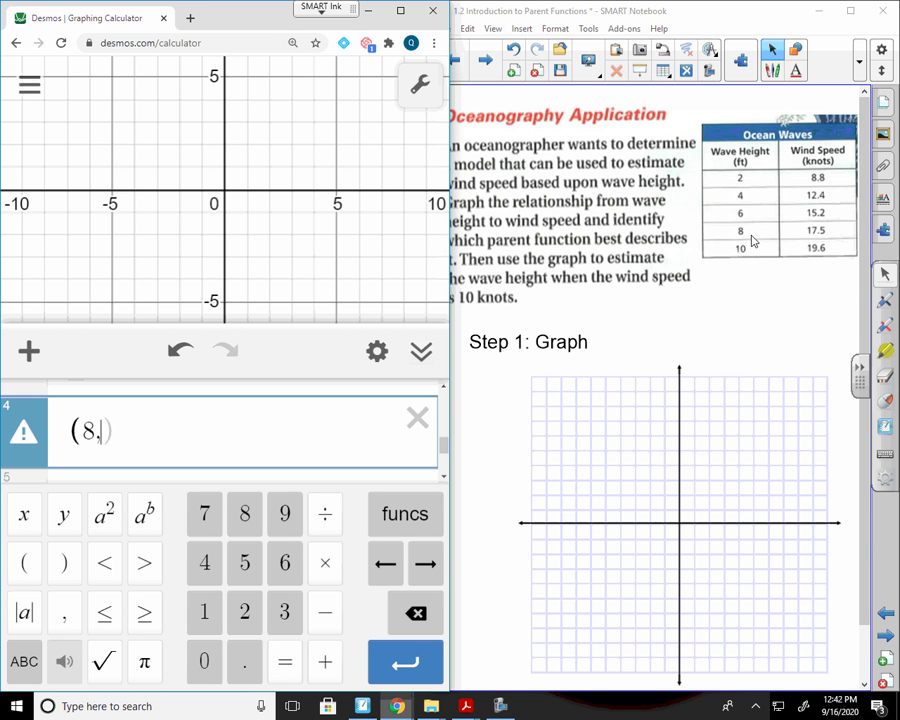
type("17.5)")
key("Return")
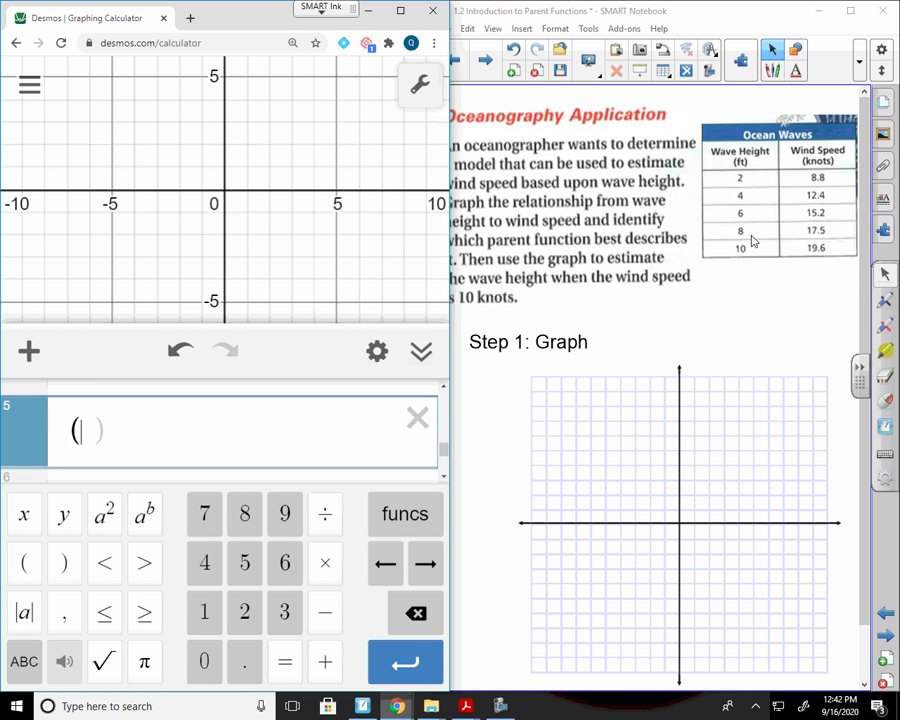
type("10,19.6")
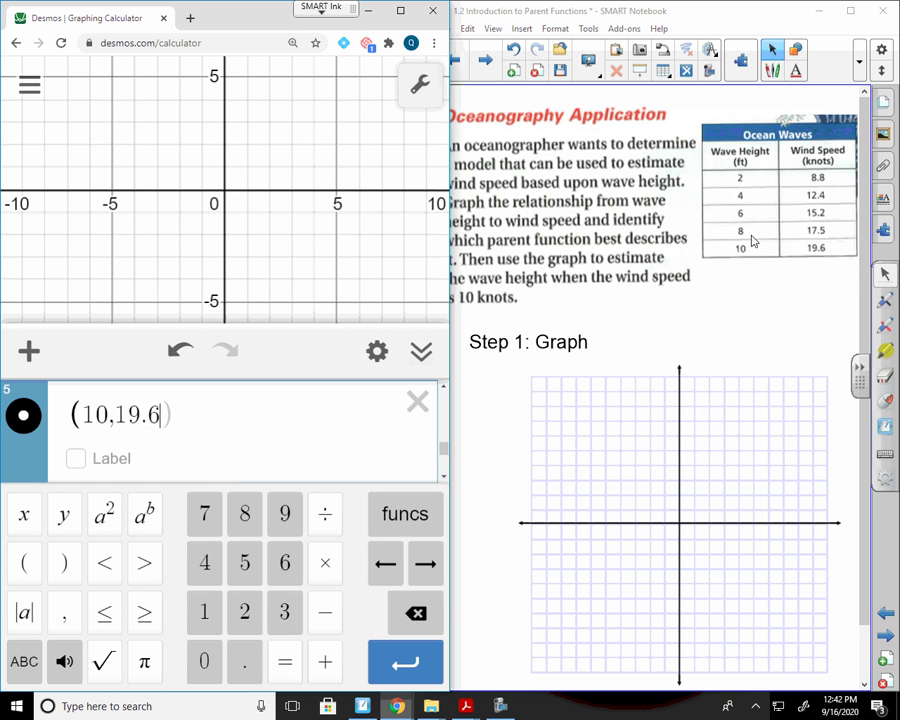
type(")")
key("Return")
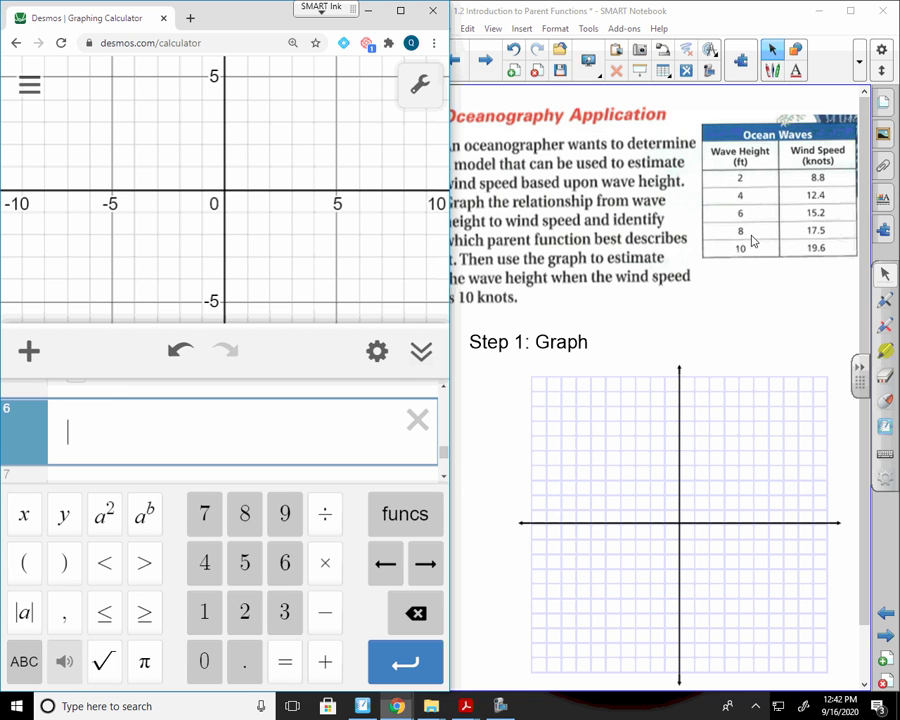
Maximize the Desmos window and scroll through the expression list
left_click(400, 10)
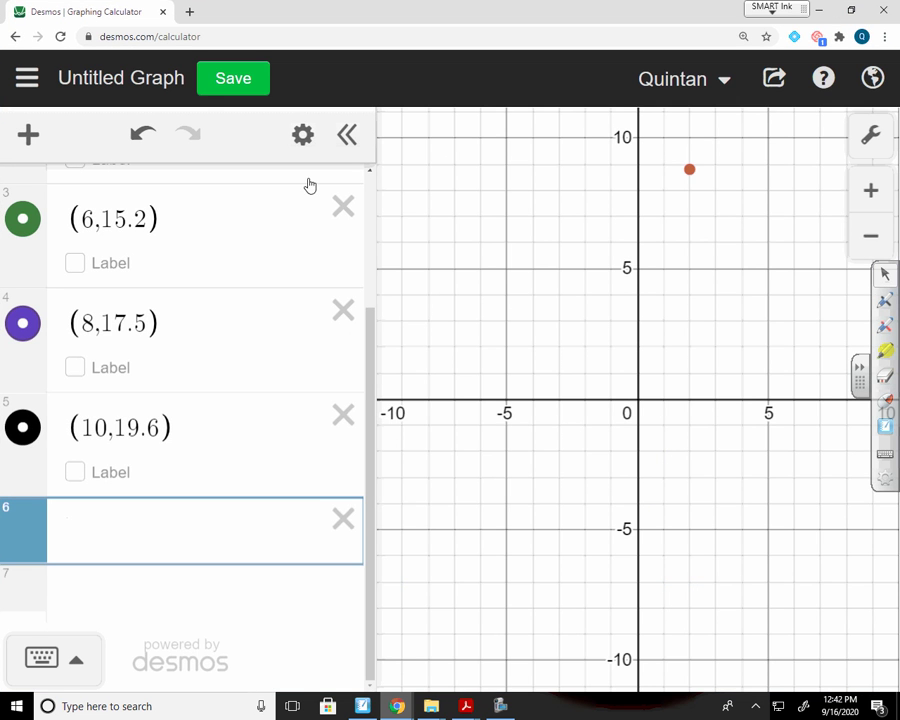
scroll(292, 384, "up", 3)
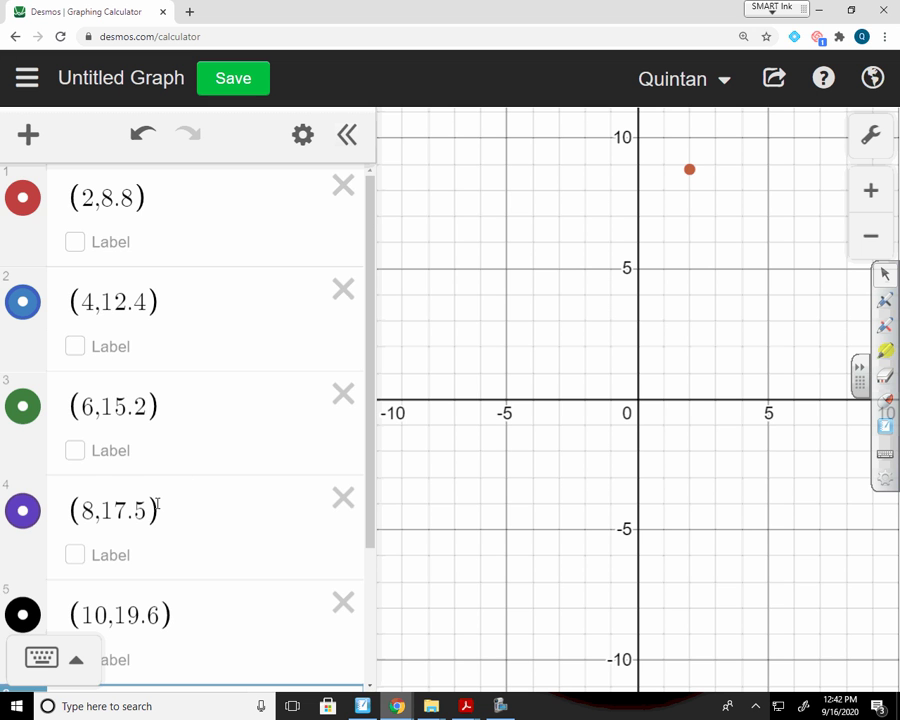
scroll(166, 490, "down", 2)
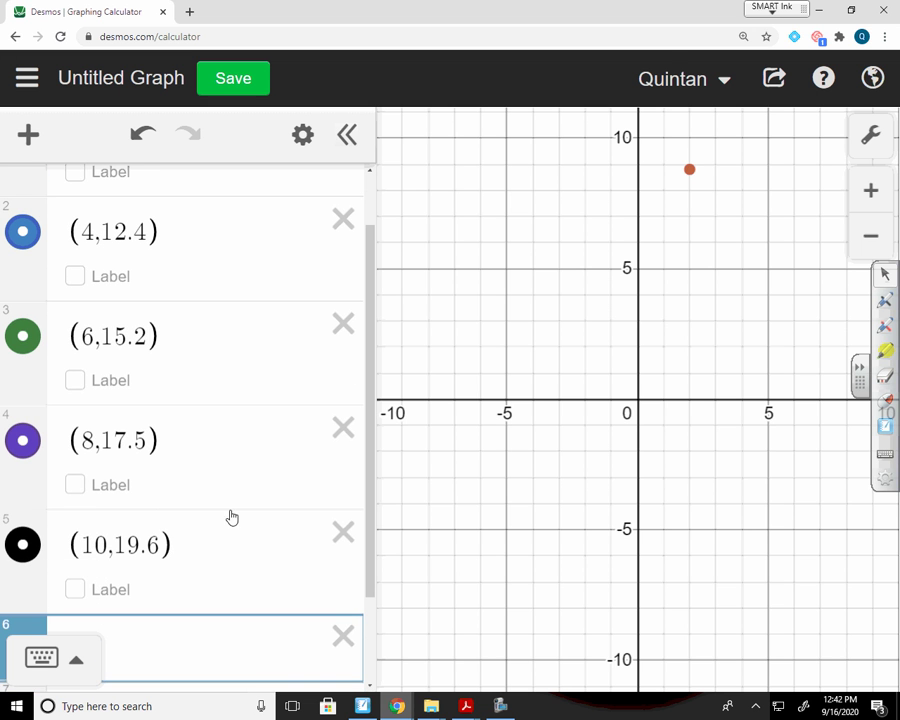
Restore the calculator, snap it to the left half, and review the five point expressions
left_click(857, 13)
left_click_drag(478, 38, 1, 6)
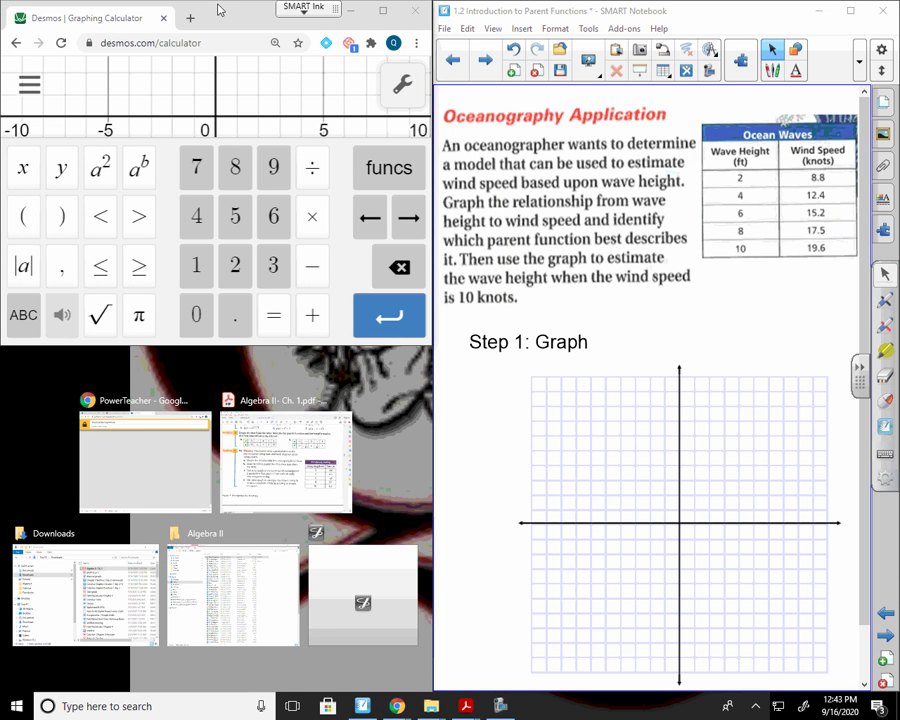
left_click_drag(224, 12, 2, 200)
scroll(250, 228, "up", 2)
scroll(250, 228, "down", 1)
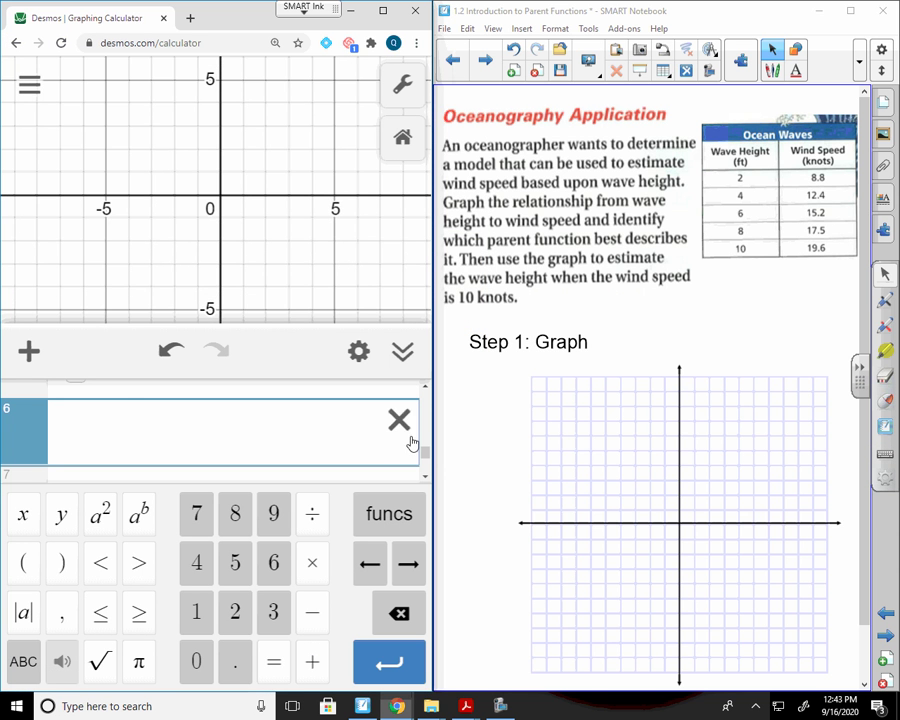
scroll(417, 445, "up", 3)
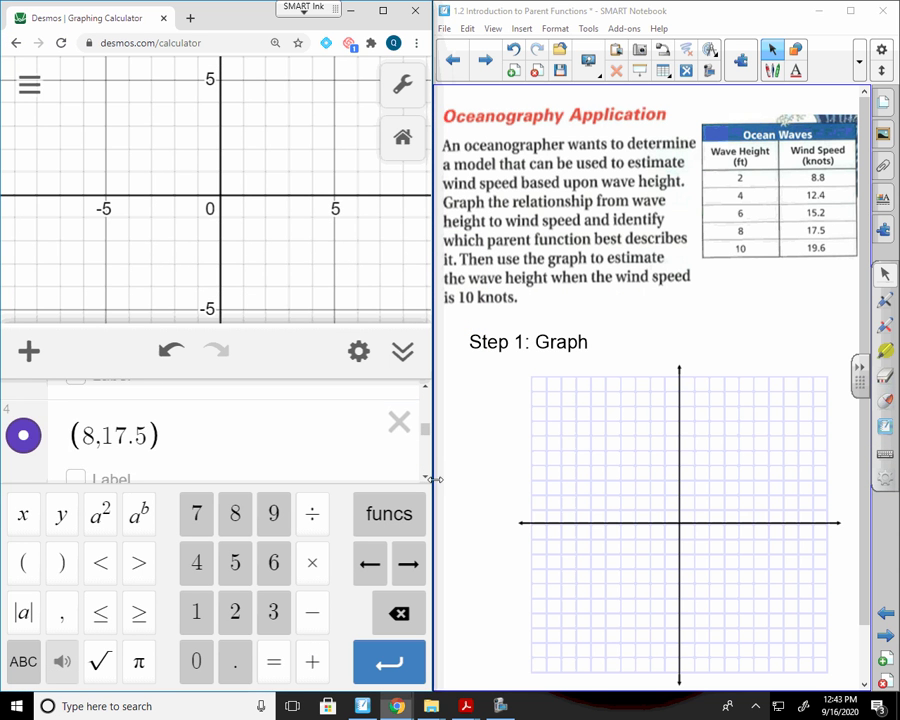
scroll(417, 430, "down", 1)
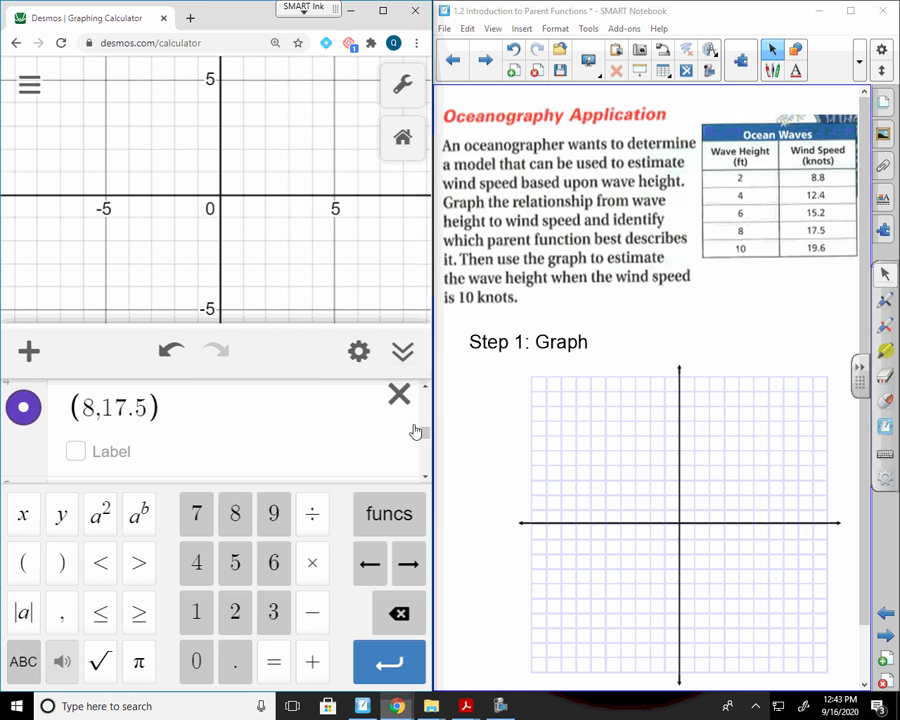
scroll(417, 430, "up", 4)
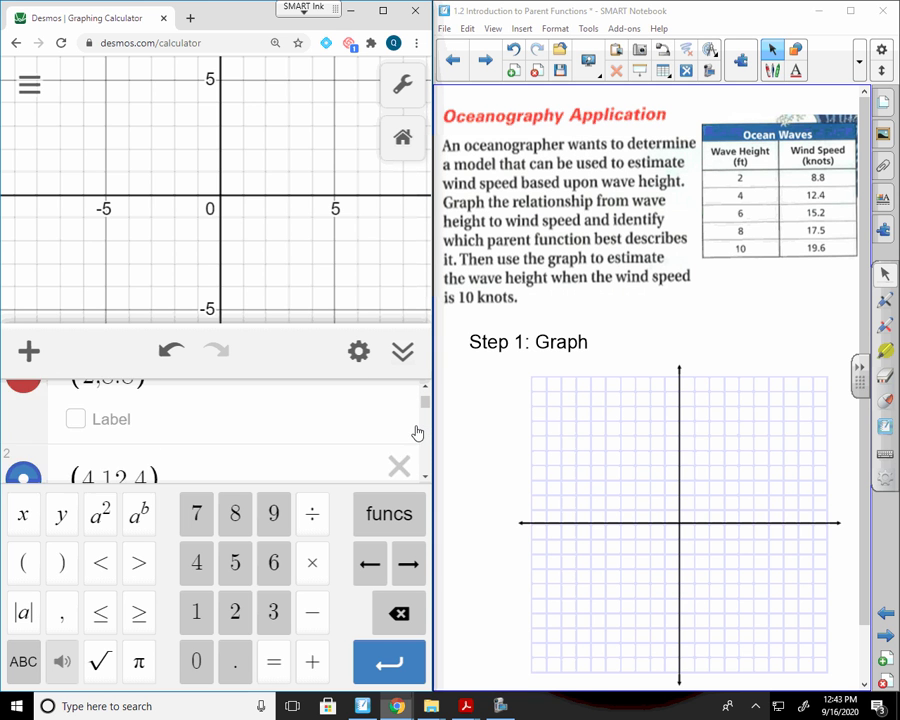
scroll(417, 432, "up", 1)
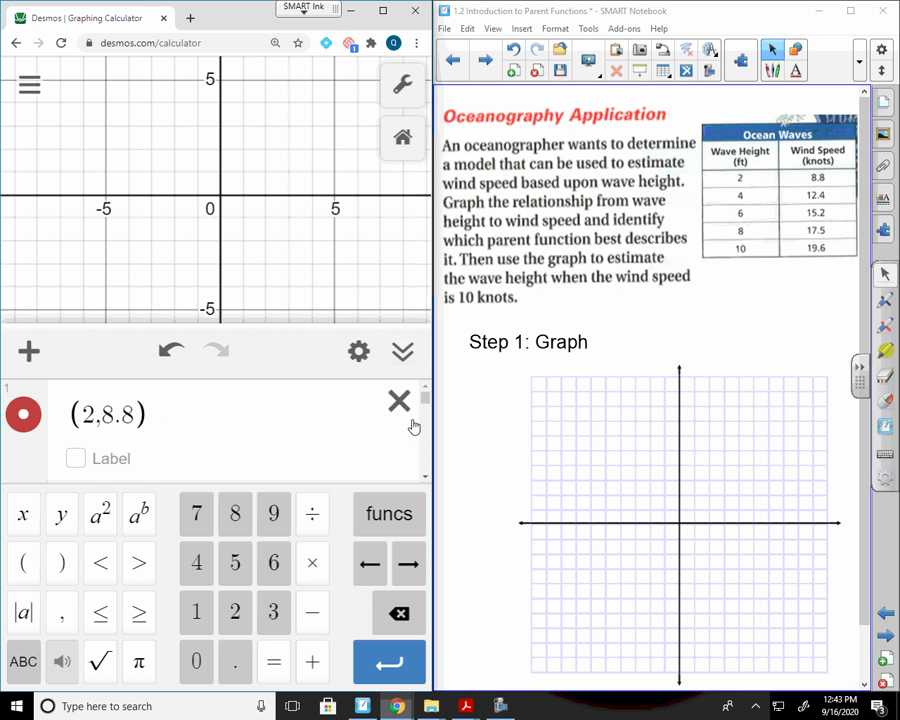
scroll(415, 427, "down", 1)
scroll(412, 428, "down", 3)
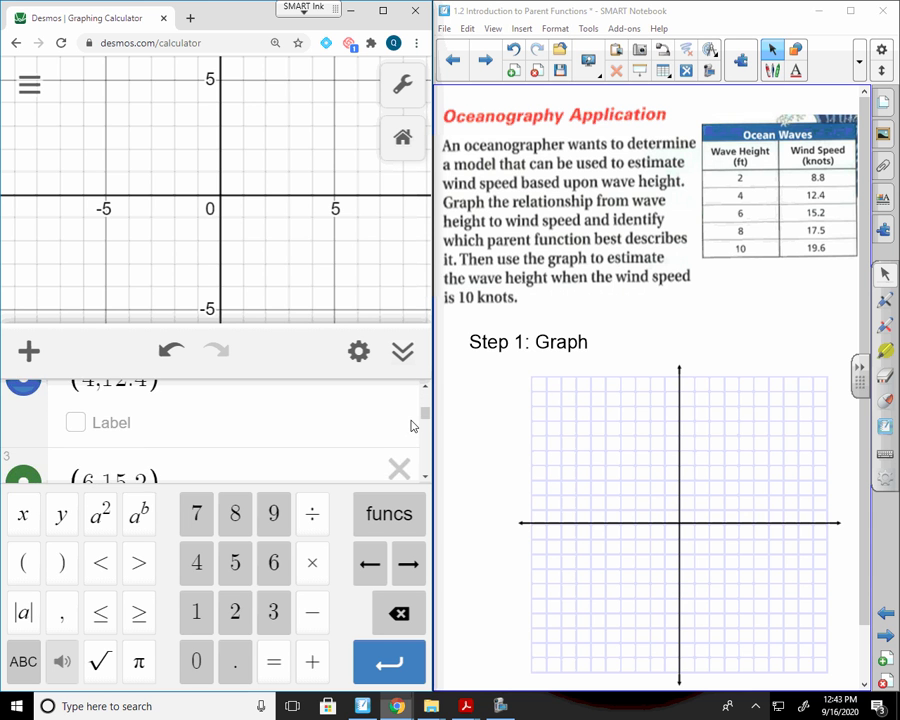
scroll(410, 425, "up", 1)
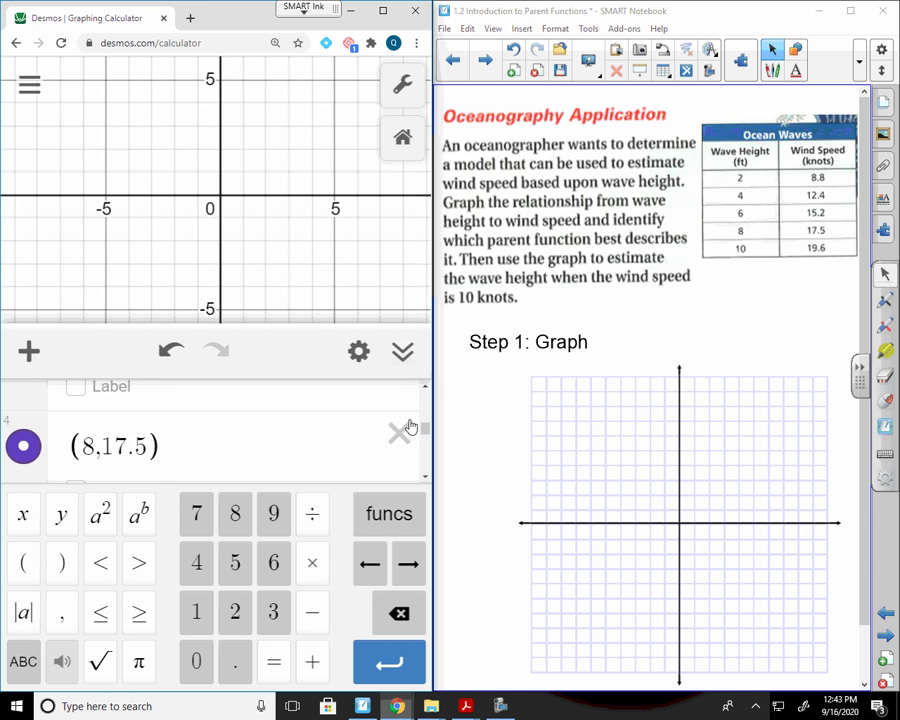
scroll(410, 425, "down", 2)
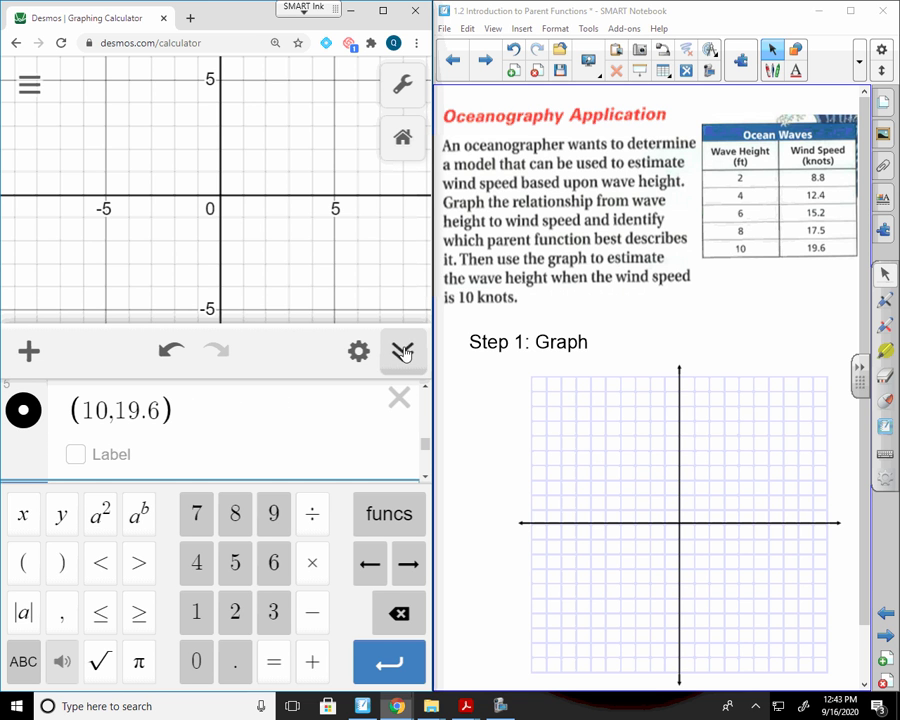
Collapse the expression list and zoom the graph around the rising wave-height points
left_click(404, 352)
scroll(290, 288, "up", 1)
scroll(294, 292, "down", 2)
scroll(278, 274, "down", 1)
scroll(278, 268, "up", 2)
scroll(271, 264, "down", 1)
scroll(271, 265, "down", 4)
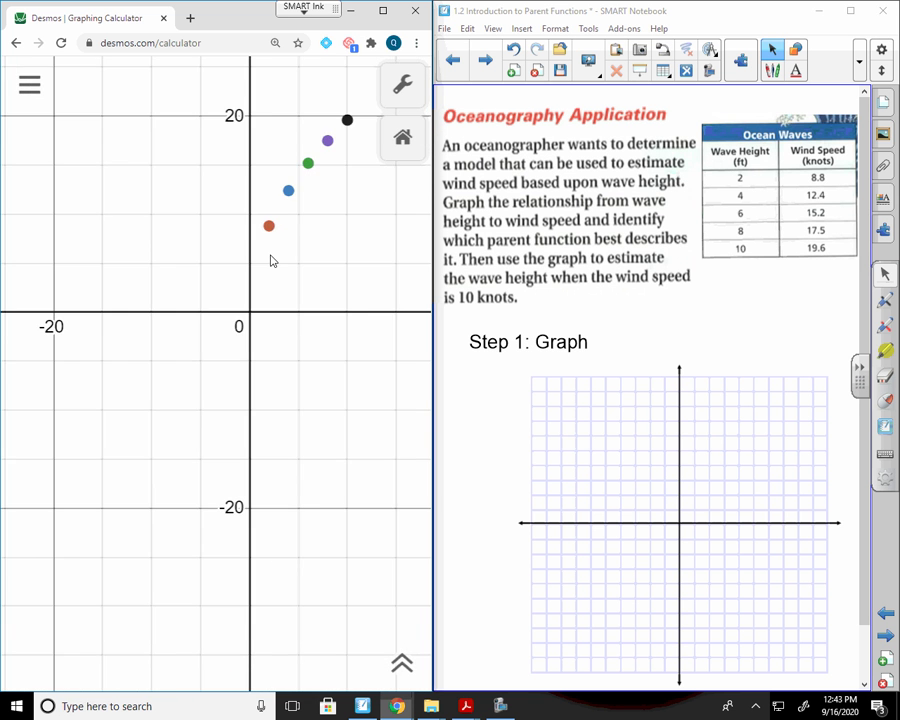
scroll(270, 254, "up", 4)
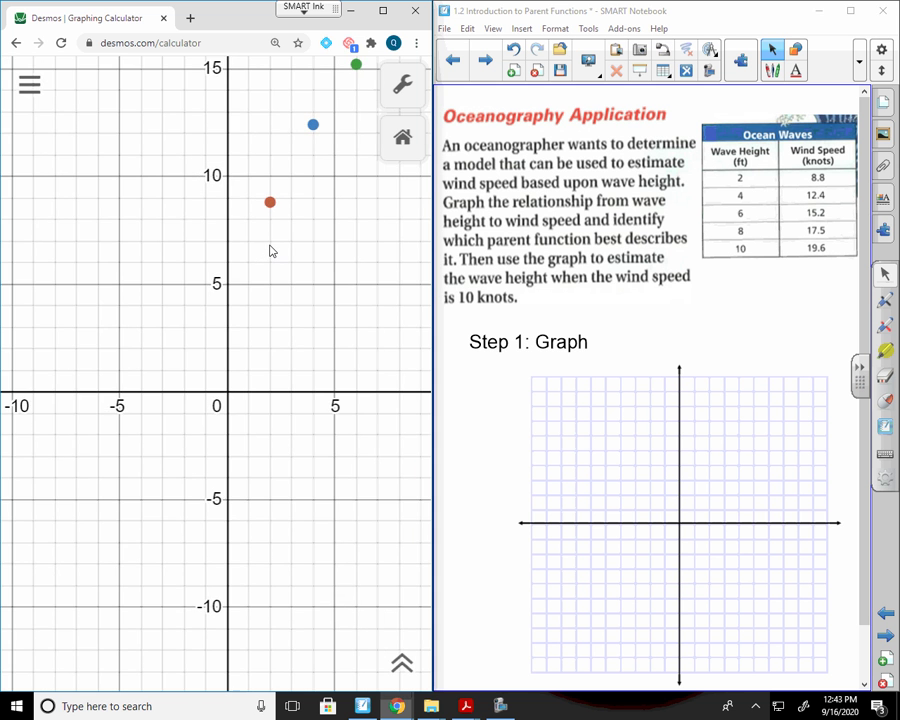
scroll(270, 250, "up", 2)
scroll(269, 255, "down", 2)
scroll(267, 258, "up", 1)
scroll(267, 258, "down", 3)
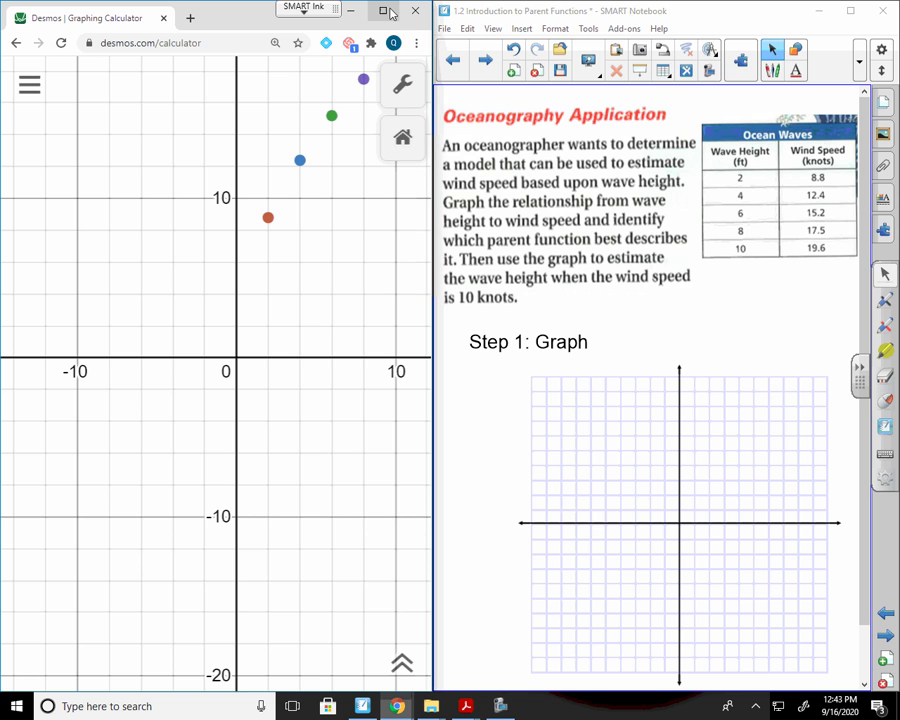
Maximize the calculator and adjust zoom with the +/− buttons toward the data points
left_click(383, 10)
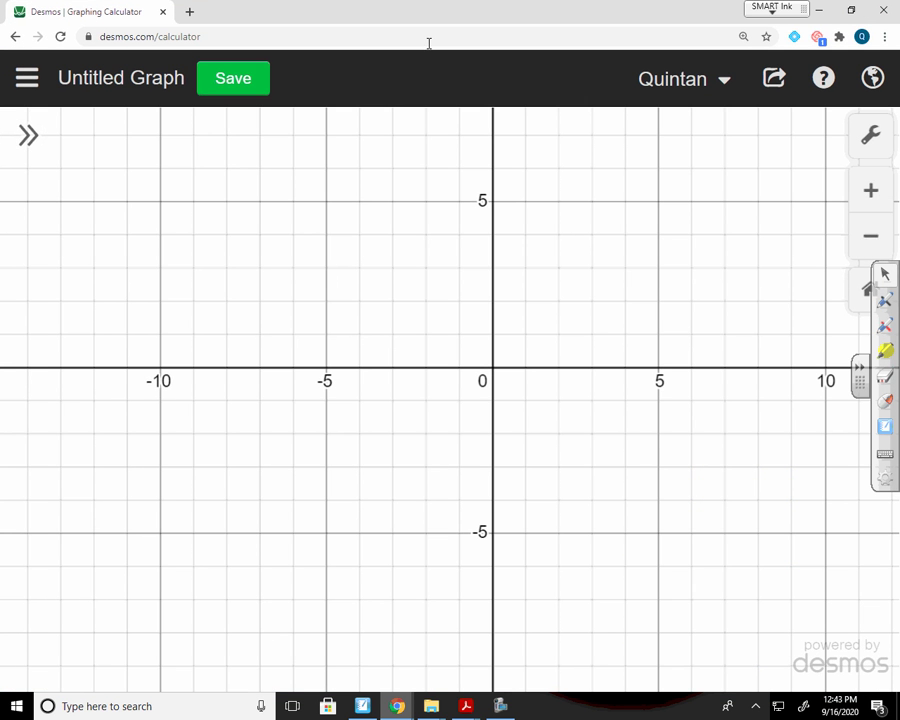
left_click(866, 192)
left_click(867, 234)
left_click(866, 234)
left_click(866, 234)
left_click(866, 233)
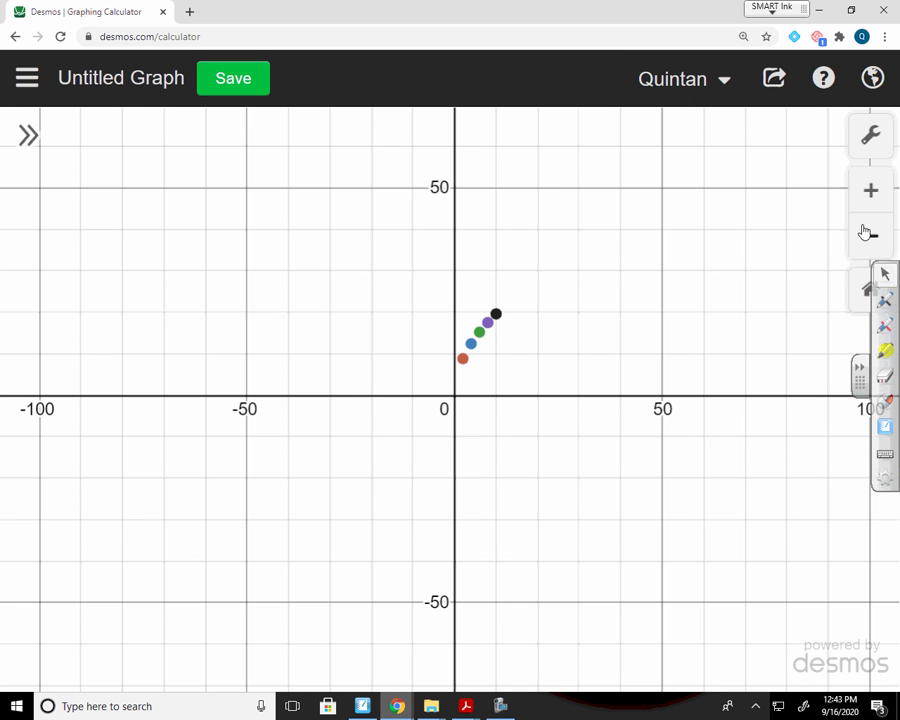
left_click(870, 192)
left_click(870, 192)
left_click(870, 192)
Pan so points through (10,19.6) show, then scroll-zoom out to about ±150
left_click_drag(632, 204, 389, 599)
left_click_drag(597, 303, 552, 398)
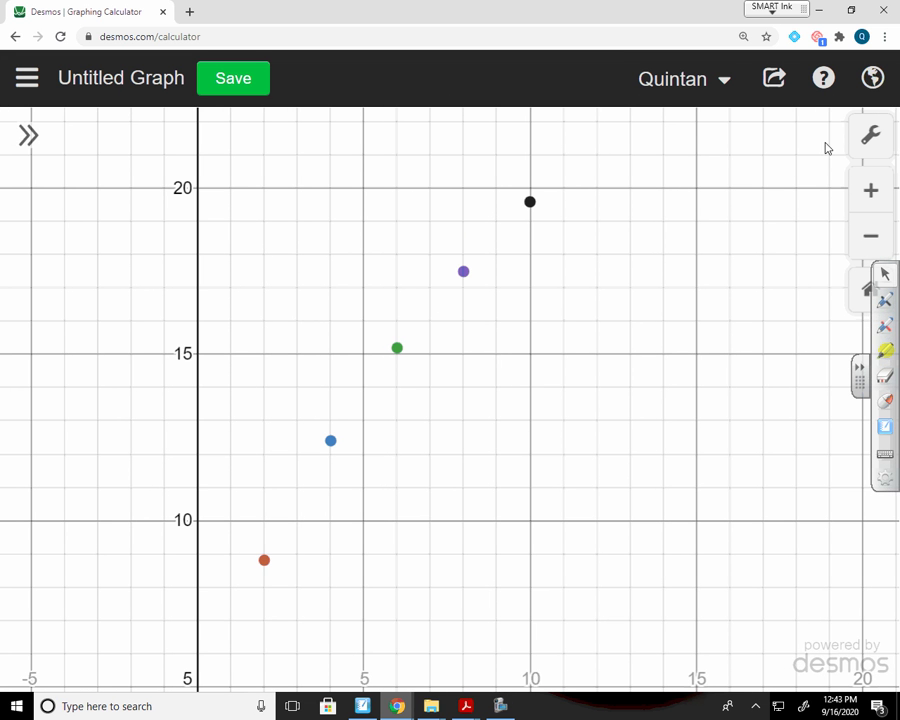
scroll(660, 257, "down", 2)
scroll(657, 256, "down", 6)
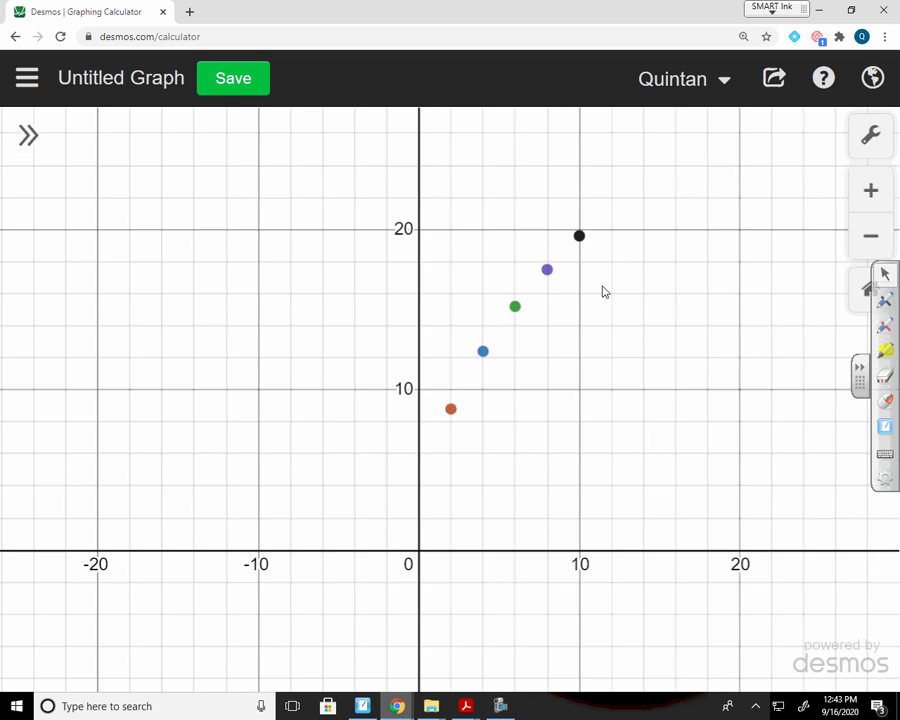
scroll(592, 295, "down", 3)
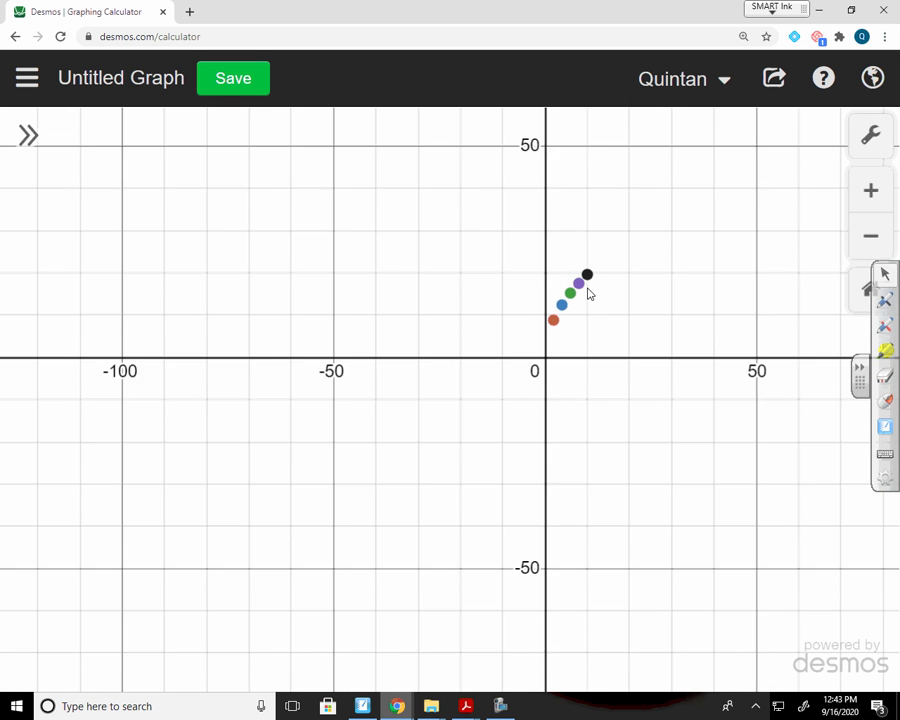
scroll(546, 322, "down", 1)
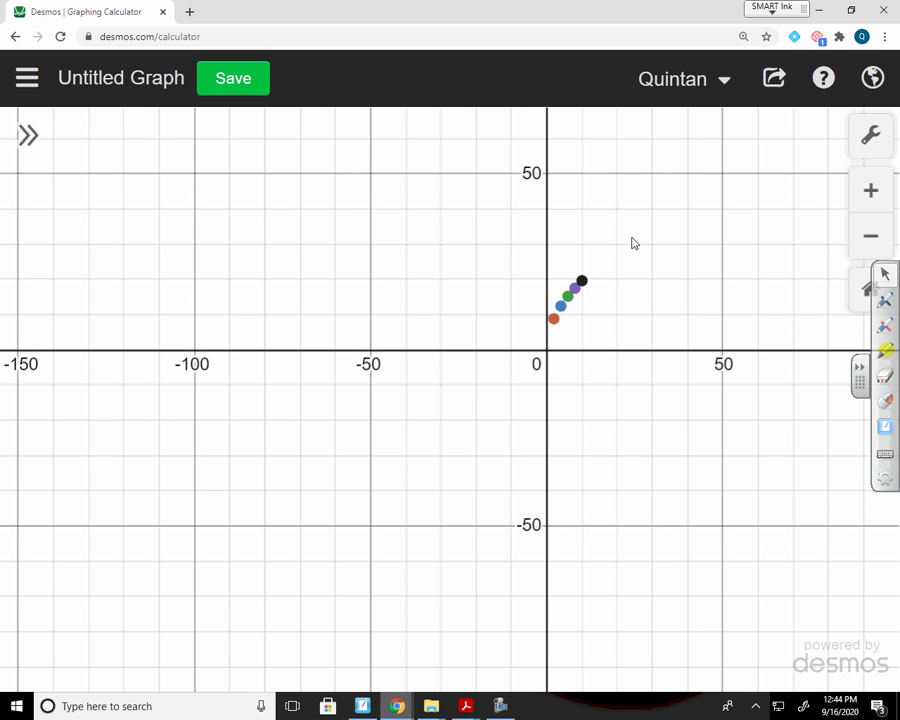
left_click_drag(634, 246, 639, 251)
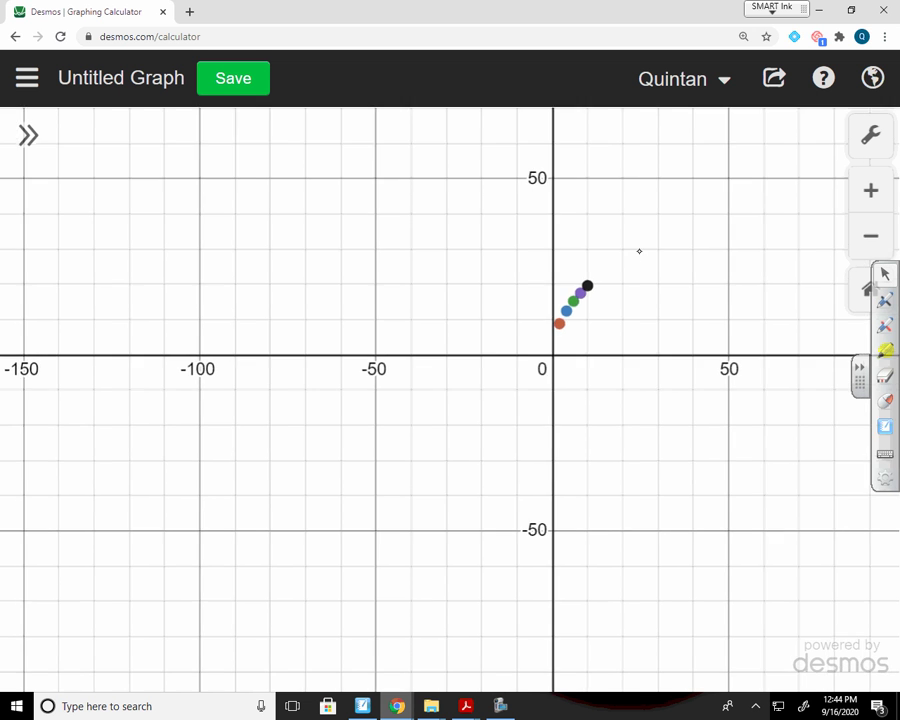
left_click(559, 323)
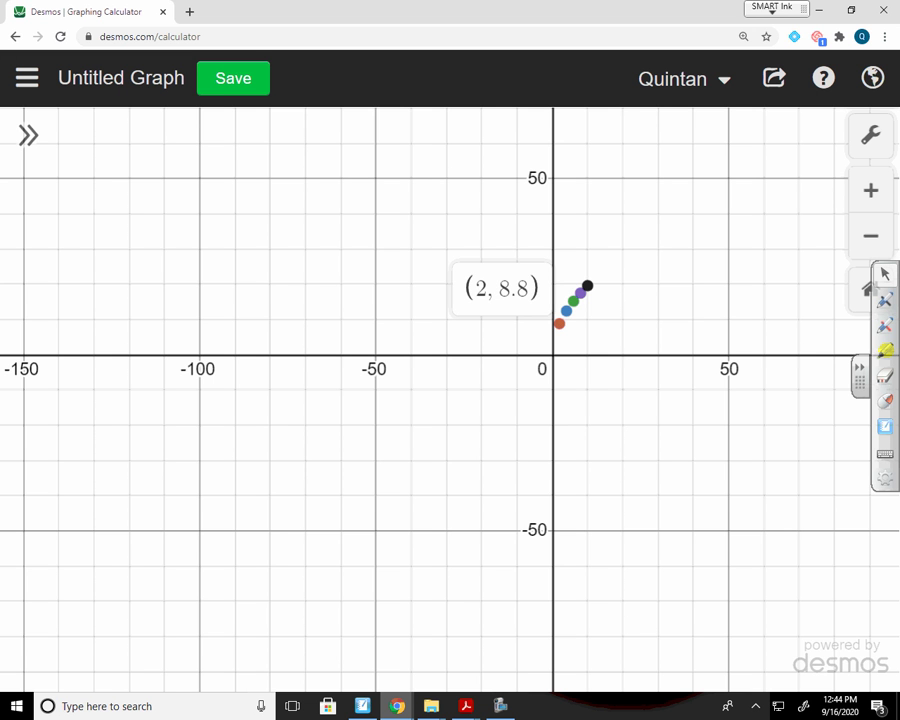
left_click(573, 300)
left_click(587, 286)
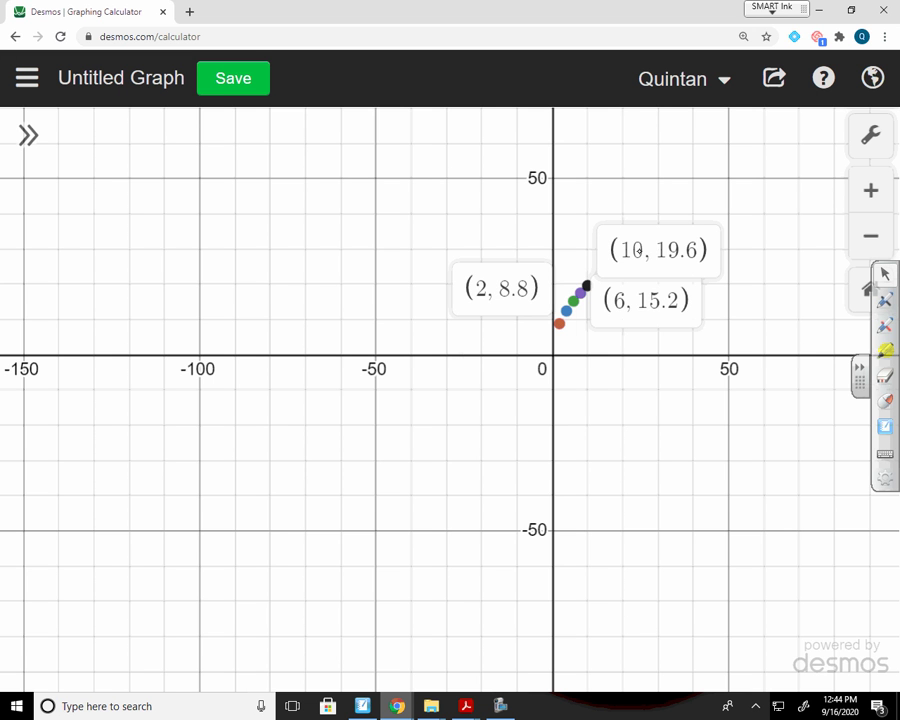
left_click(580, 293)
left_click(566, 310)
left_click(573, 300)
left_click(639, 251)
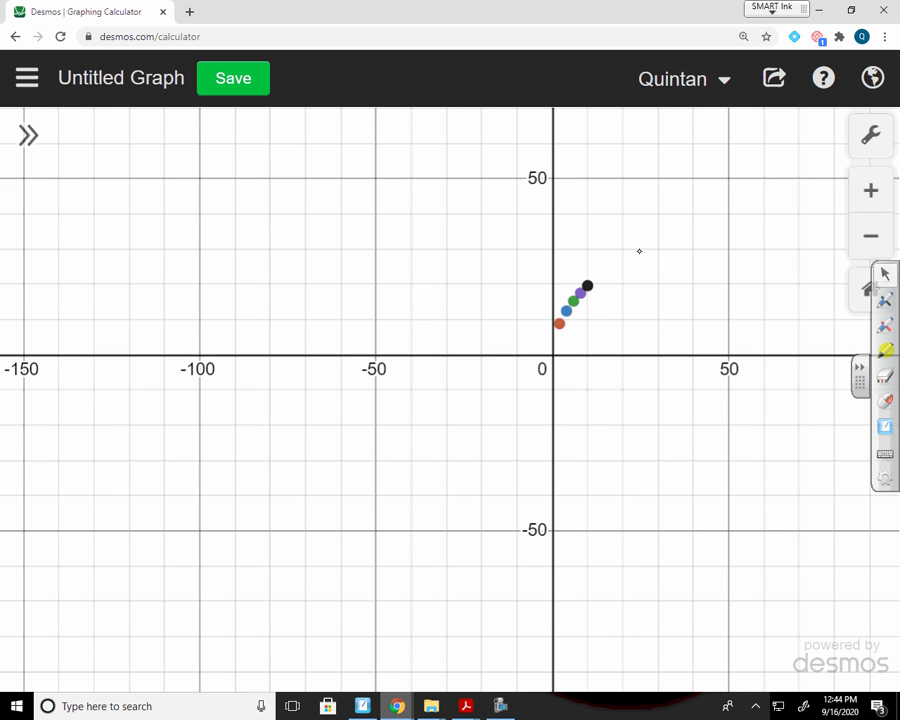
left_click(587, 286)
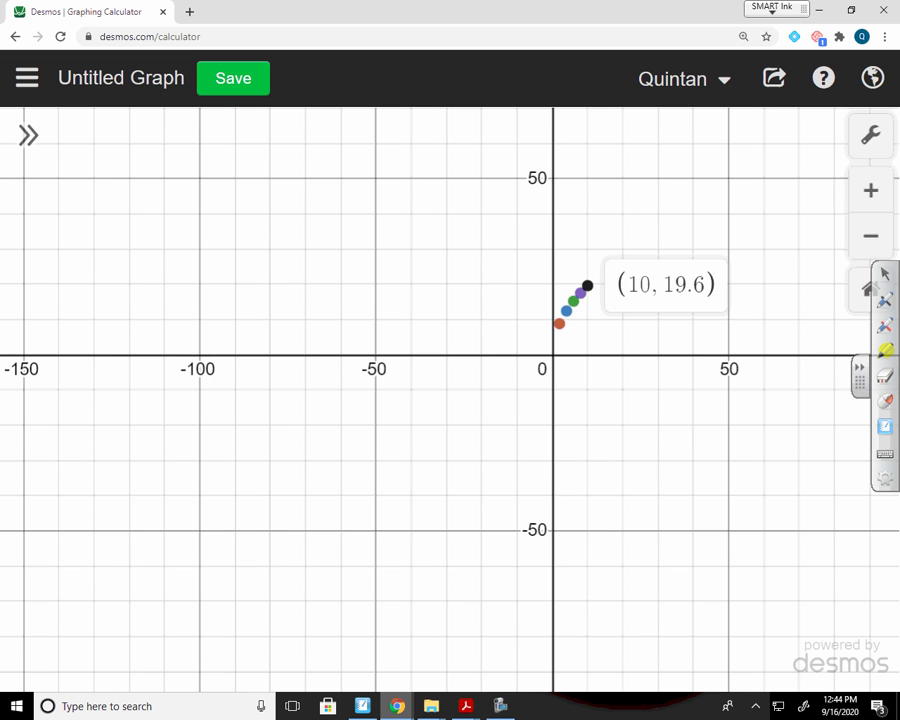
left_click_drag(450, 450, 452, 450)
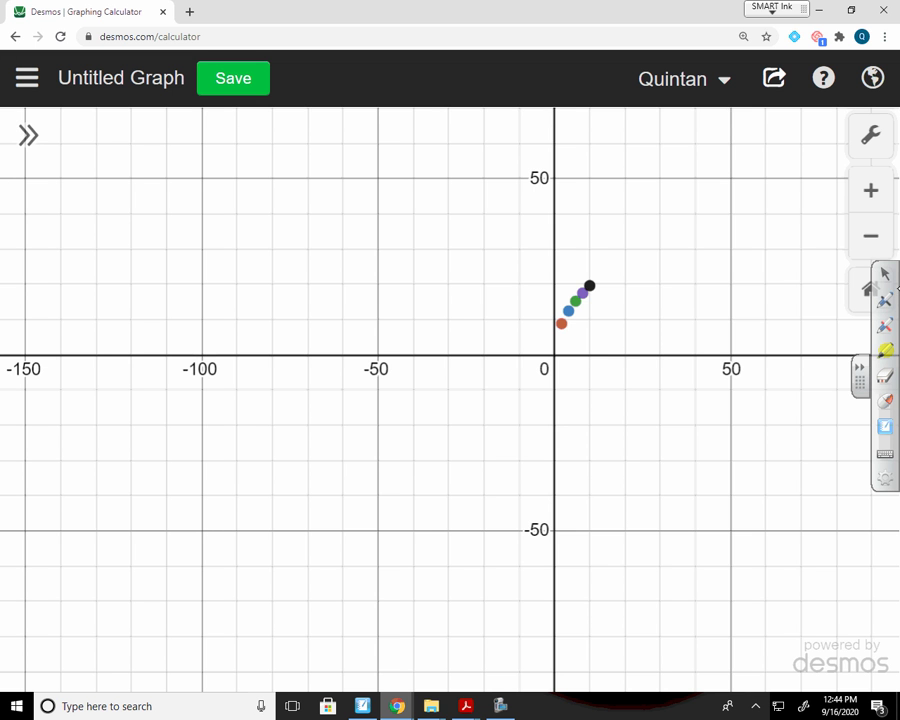
left_click(870, 135)
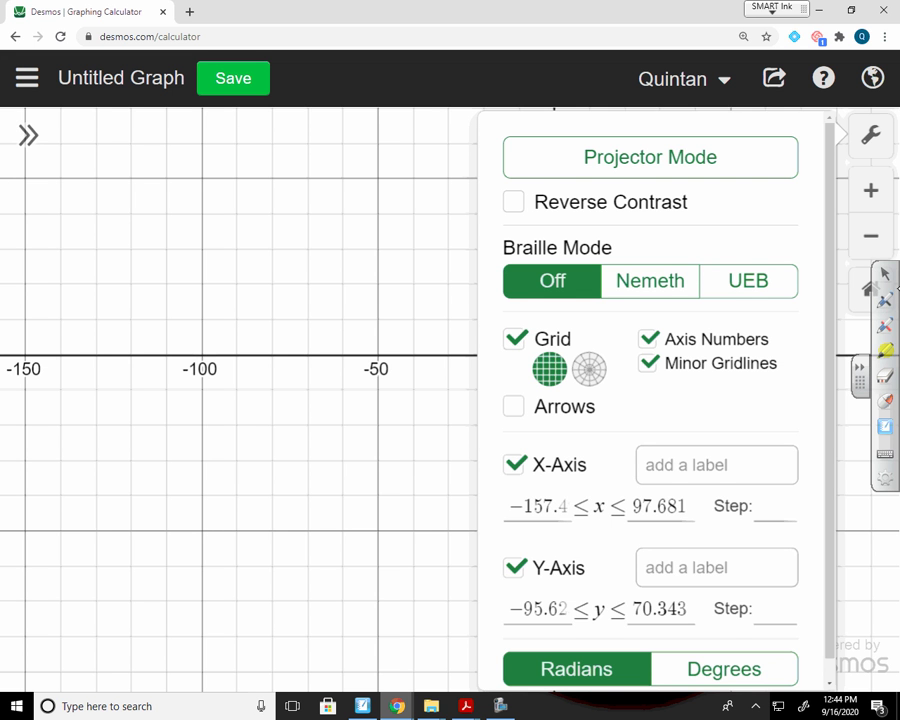
scroll(650, 400, "down", 1)
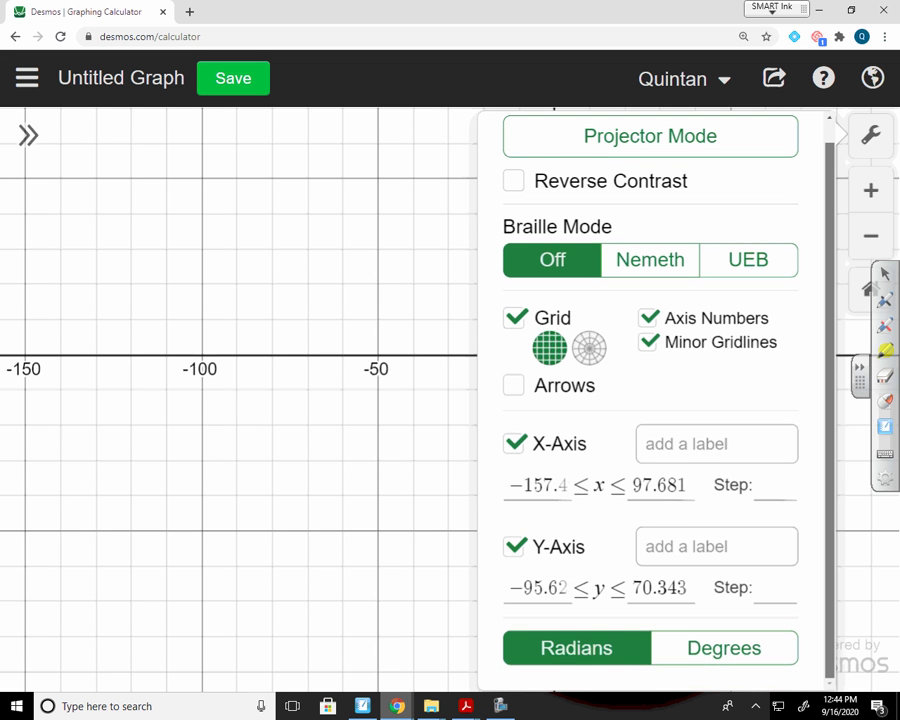
scroll(650, 400, "up", 1)
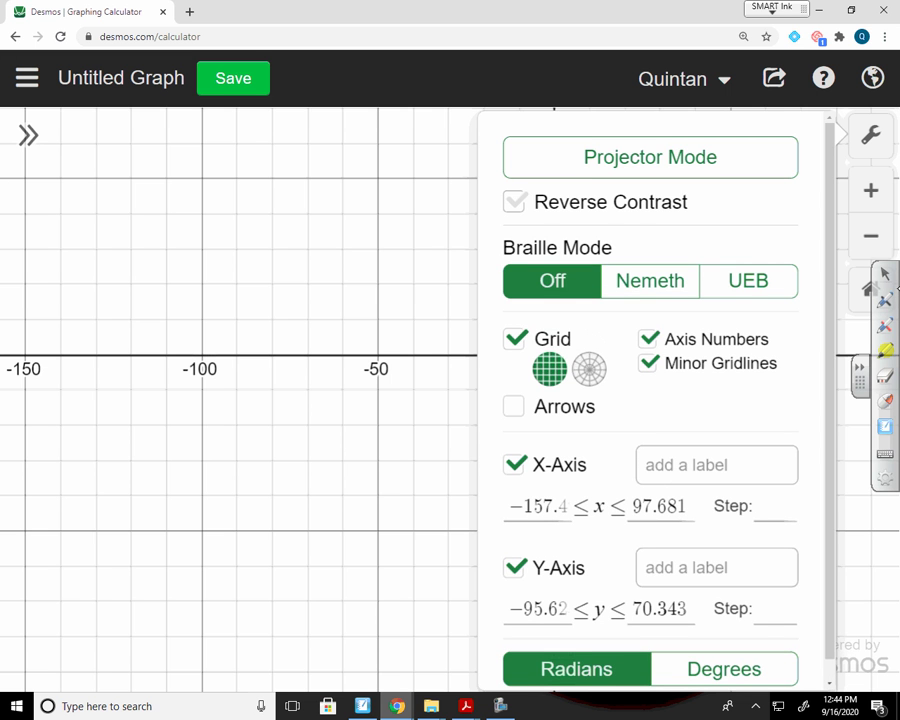
key("Escape")
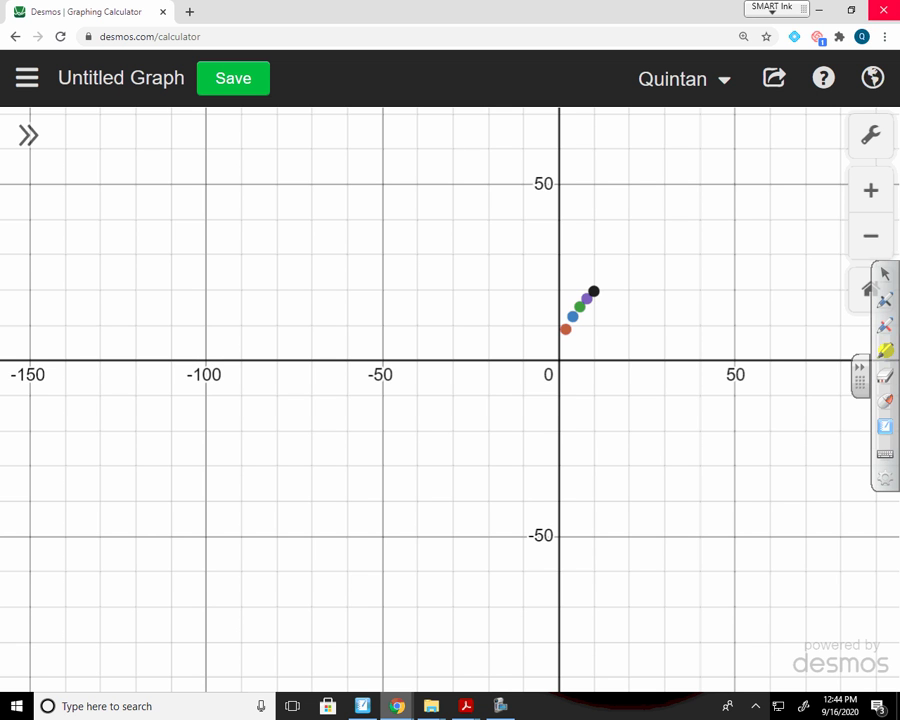
Handwrite 'Square root' beside the Ocean Waves table in the notebook
left_click(360, 707)
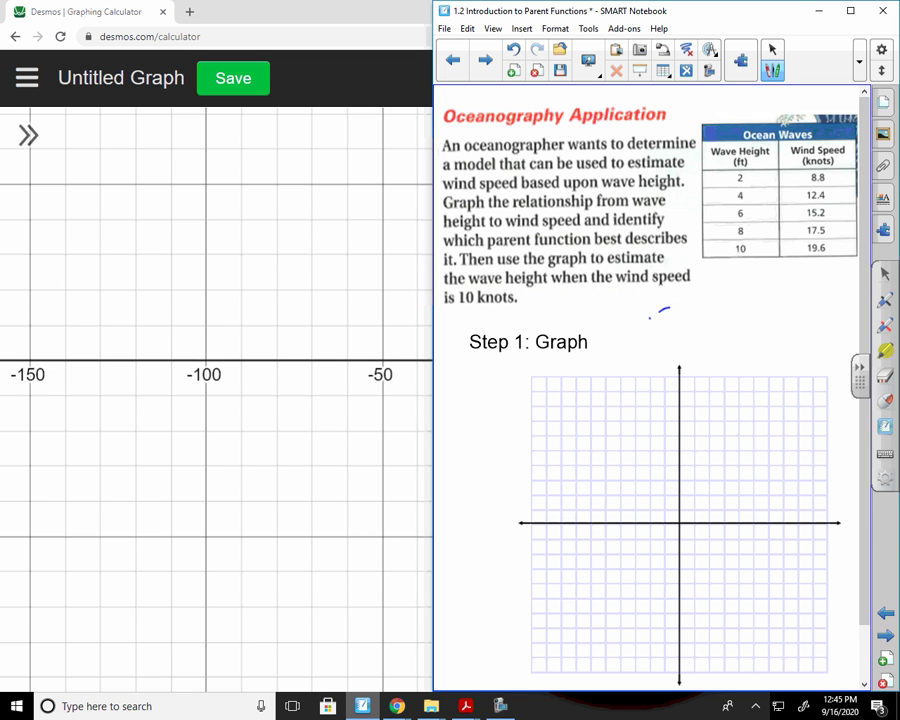
mouse_move(684, 312)
left_mouse_down()
mouse_move(686, 334)
mouse_move(710, 322)
left_mouse_up()
mouse_move(712, 321)
left_mouse_down()
mouse_move(718, 308)
mouse_move(717, 336)
mouse_move(744, 341)
left_mouse_up()
left_click_drag(735, 326, 750, 323)
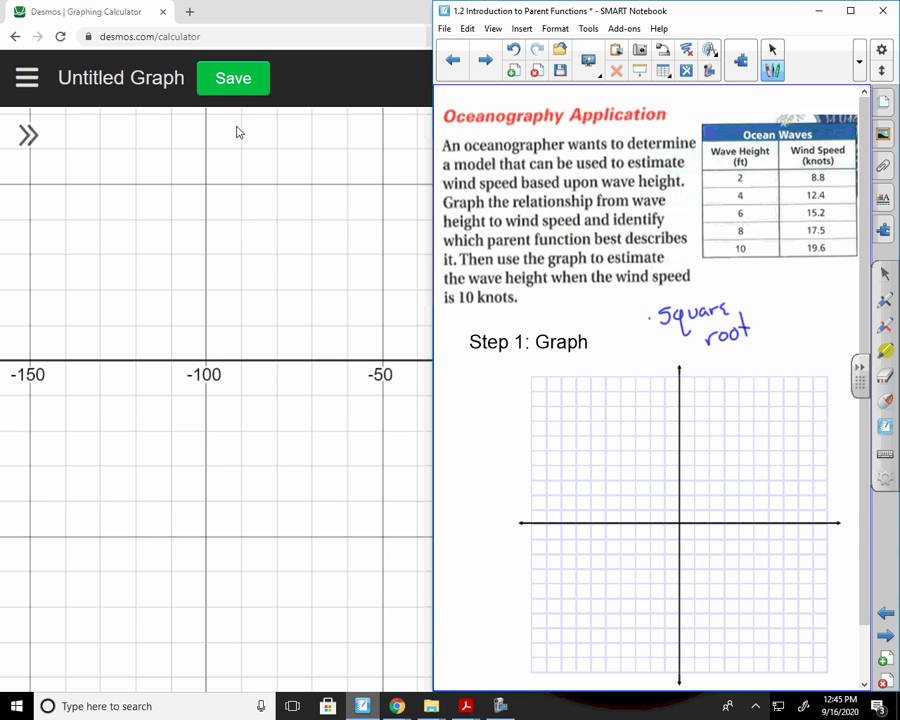
Zoom the Desmos graph briefly, then look back at the notebook lesson
left_click(254, 202)
scroll(596, 318, "up", 3)
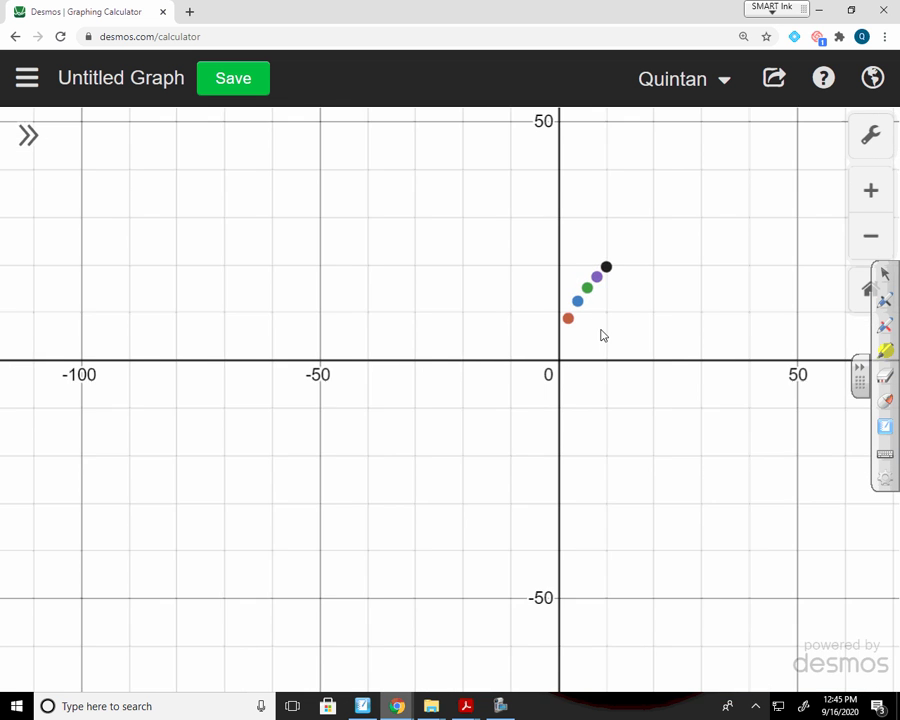
scroll(601, 338, "up", 4)
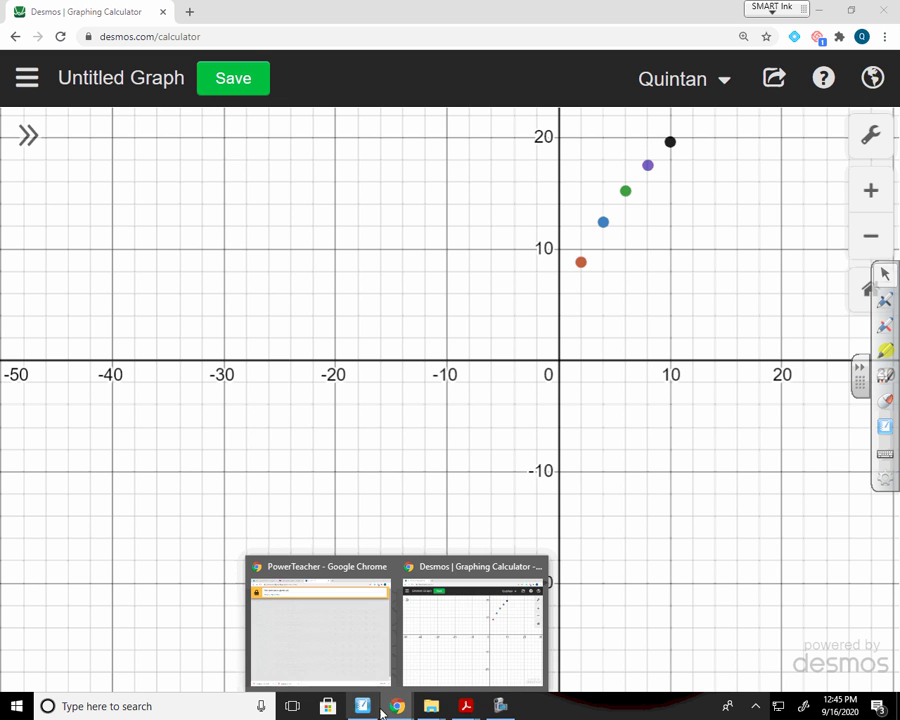
left_click(362, 706)
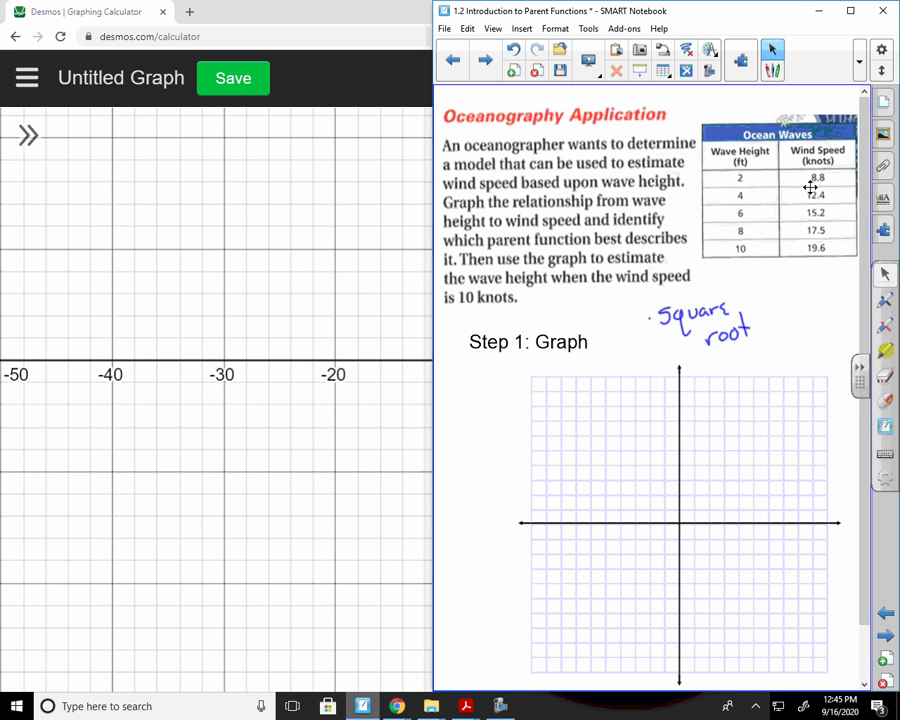
scroll(370, 228, "down", 1)
Return to Desmos and zoom in on the points (2, 8.8) and (4, 12.4)
left_click(376, 226)
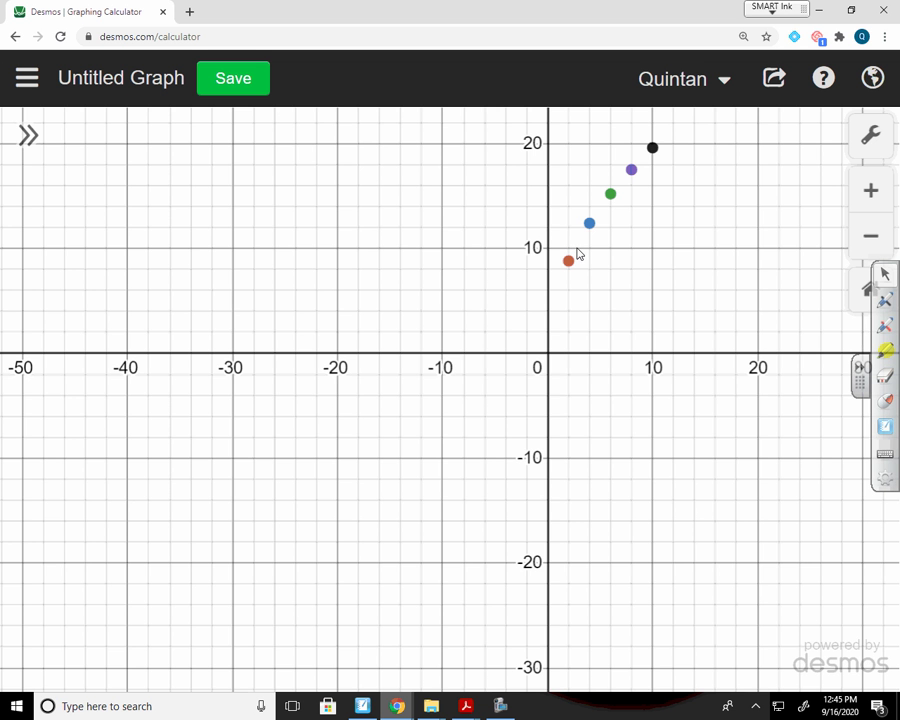
scroll(577, 254, "up", 5)
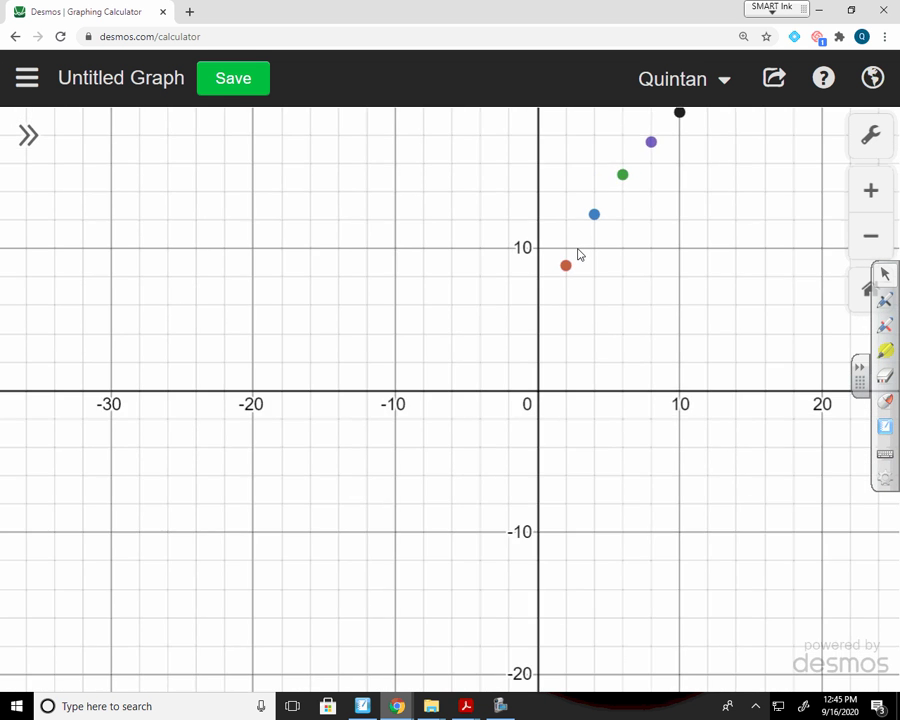
scroll(577, 254, "up", 5)
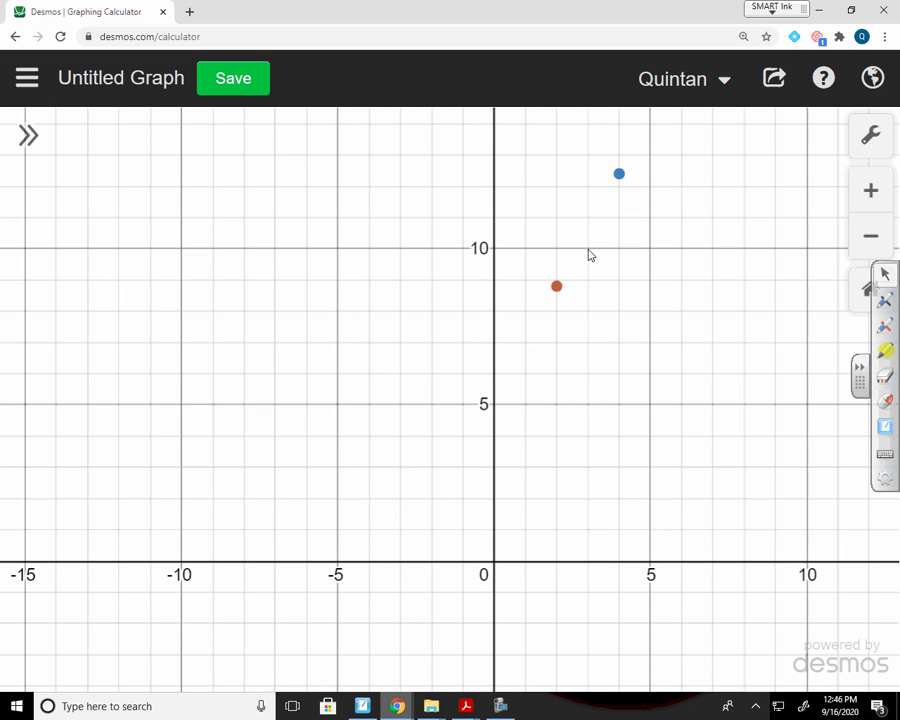
scroll(585, 254, "up", 3)
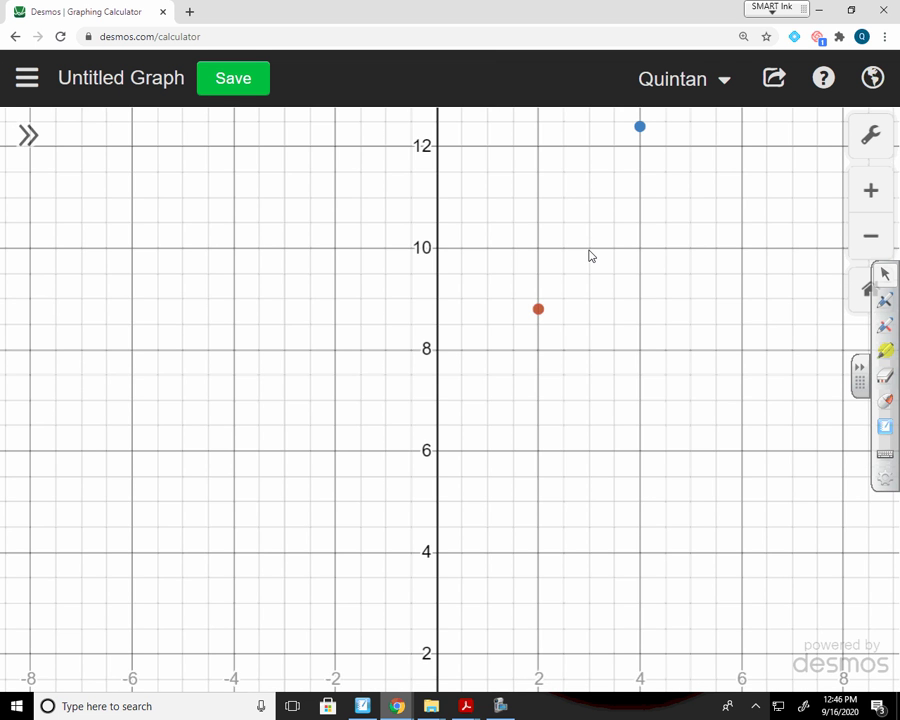
scroll(590, 256, "down", 2)
scroll(590, 256, "up", 1)
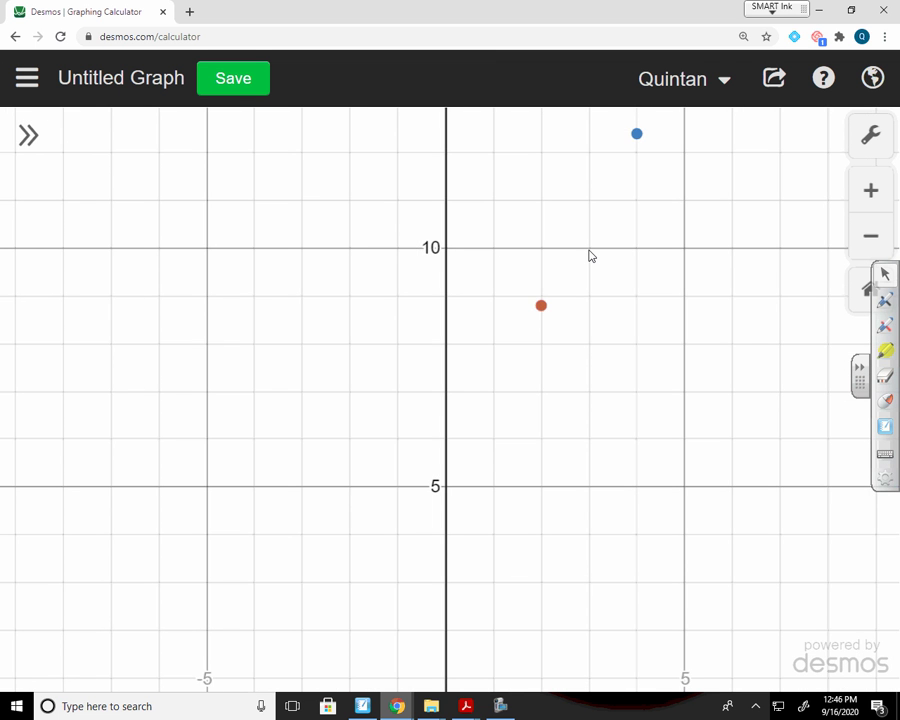
scroll(590, 248, "down", 1)
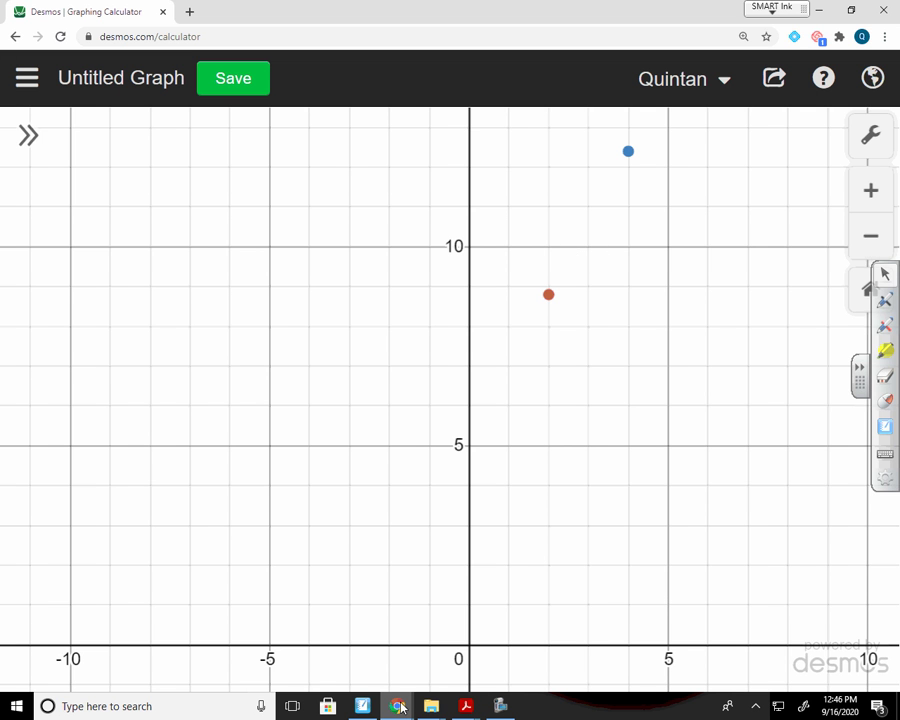
mouse_move(466, 704)
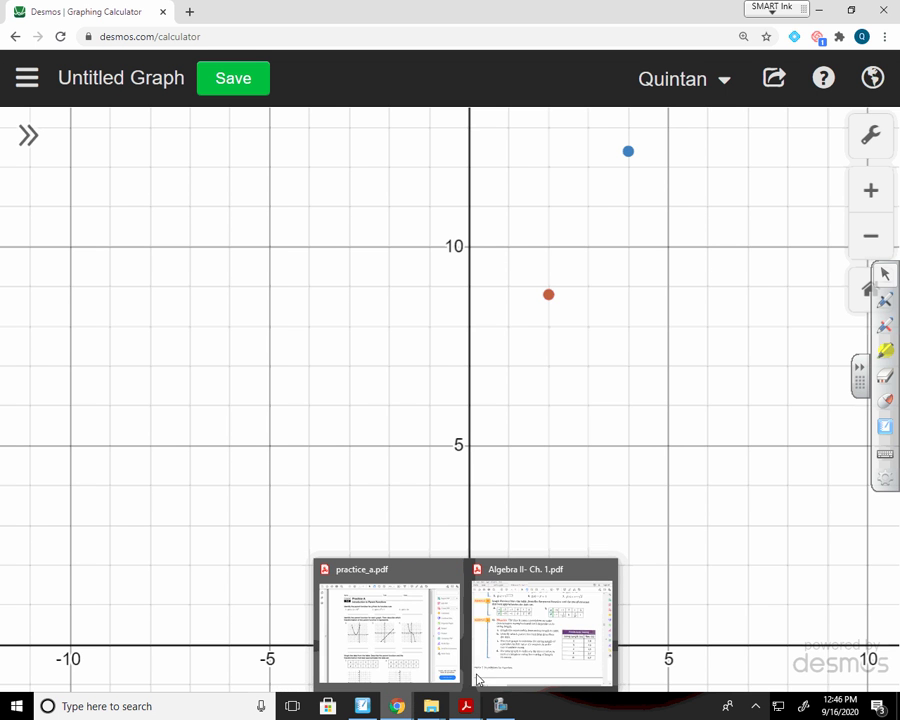
Write '≈ 3' and approximation marks under 'Square root' with the pen
left_click(362, 704)
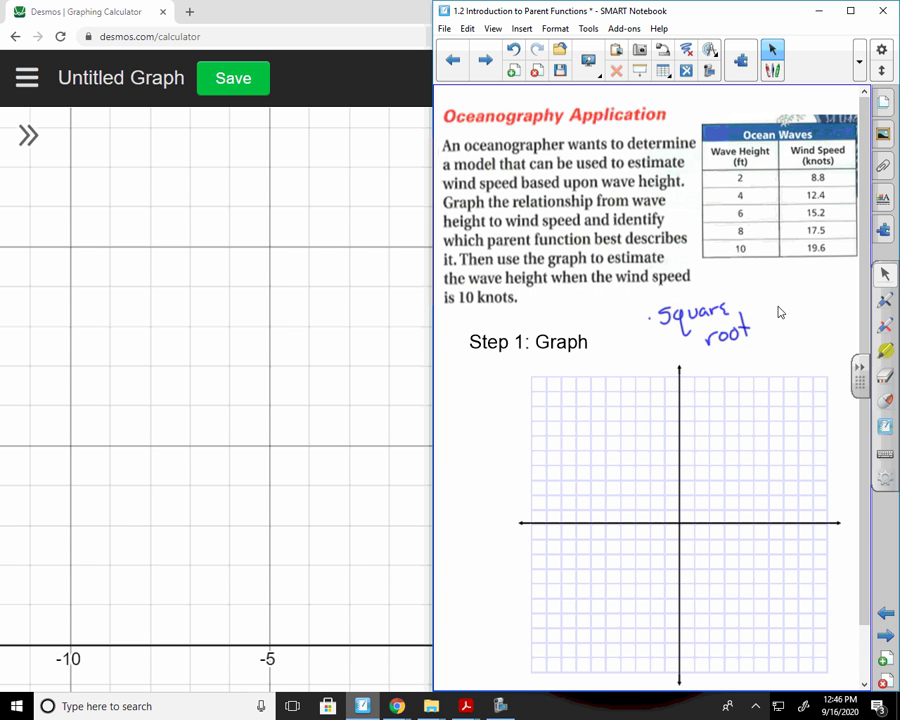
left_click(772, 69)
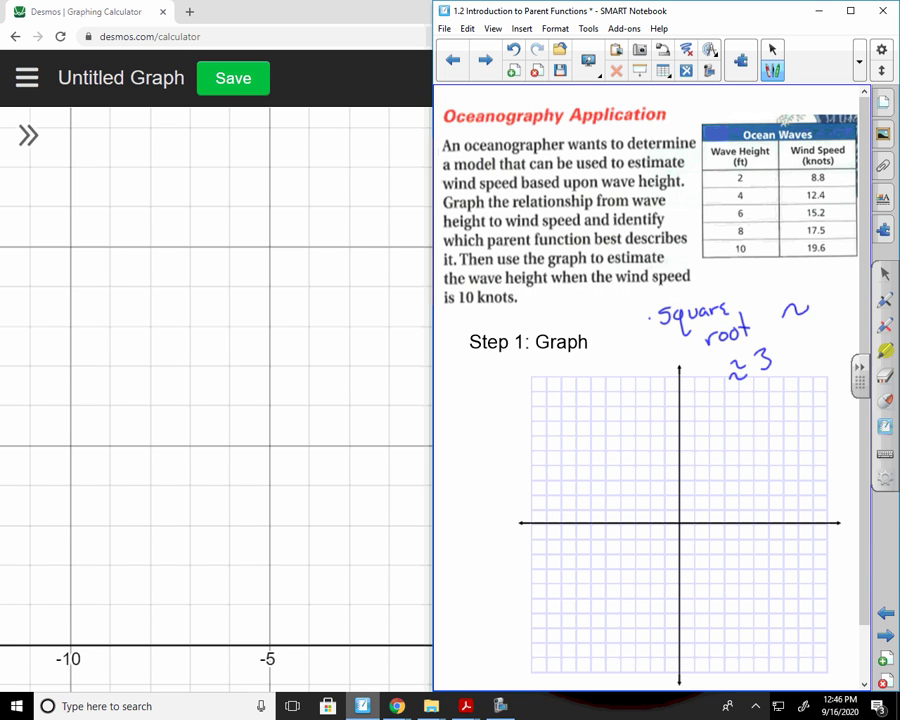
left_click_drag(788, 333, 810, 322)
scroll(360, 165, "down", 1)
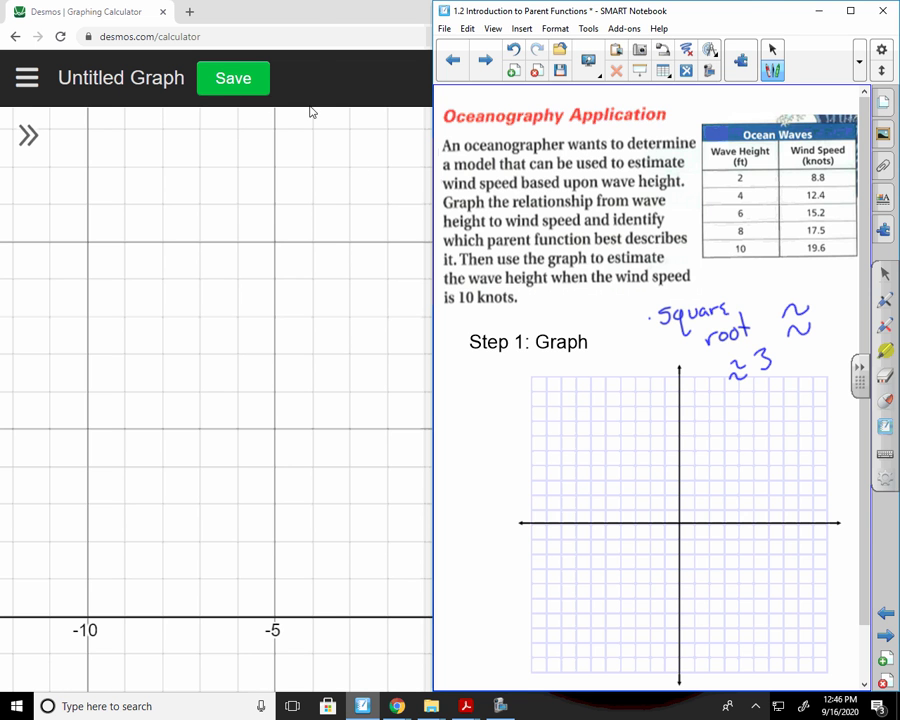
Zoom out and pan the Desmos graph so all five points, up to near (10, 20), show
left_click(341, 14)
scroll(700, 250, "down", 5)
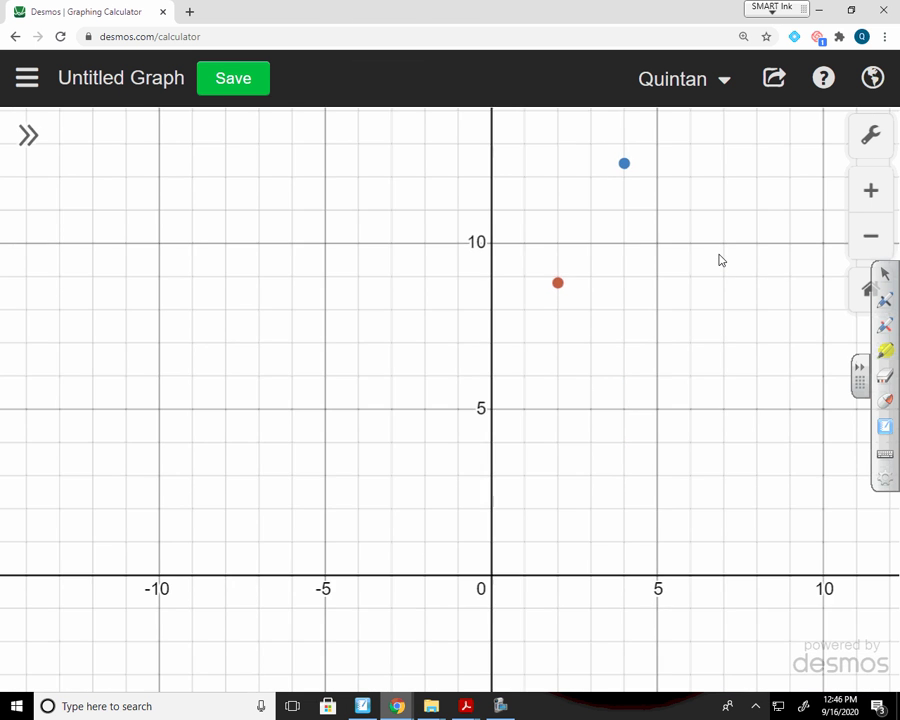
scroll(743, 186, "down", 1)
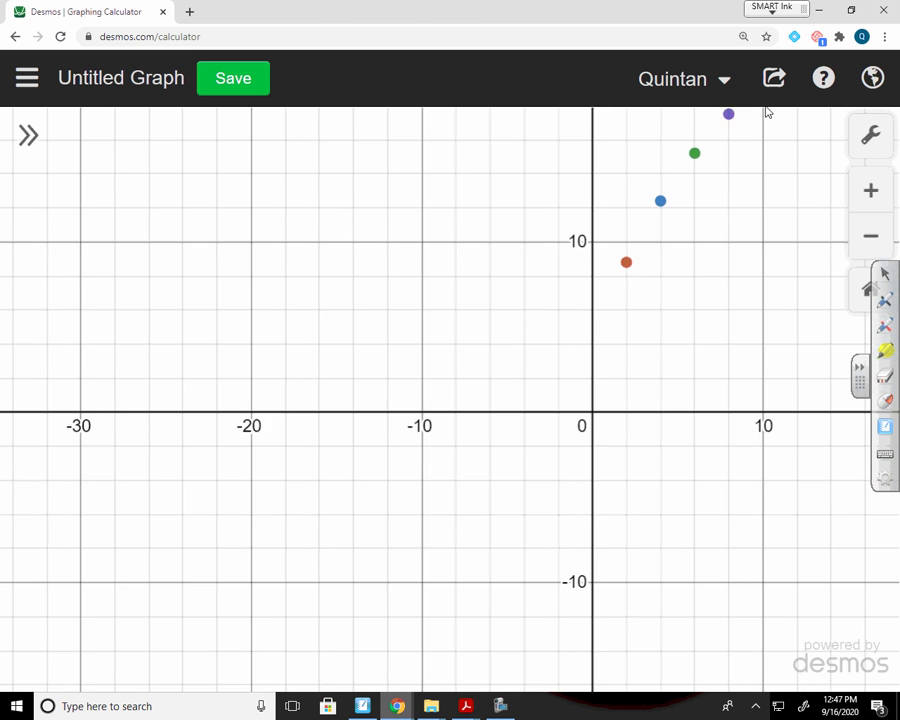
left_click_drag(757, 306, 508, 474)
Export the graph as a PNG image, downloading desmos-graph (1).png
left_click(776, 79)
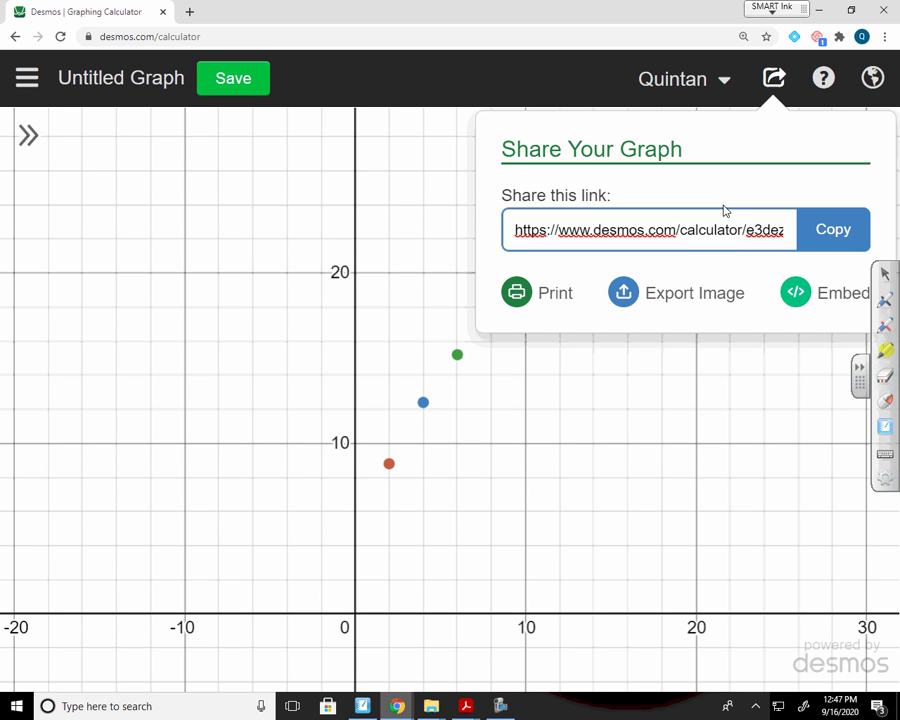
left_click(645, 293)
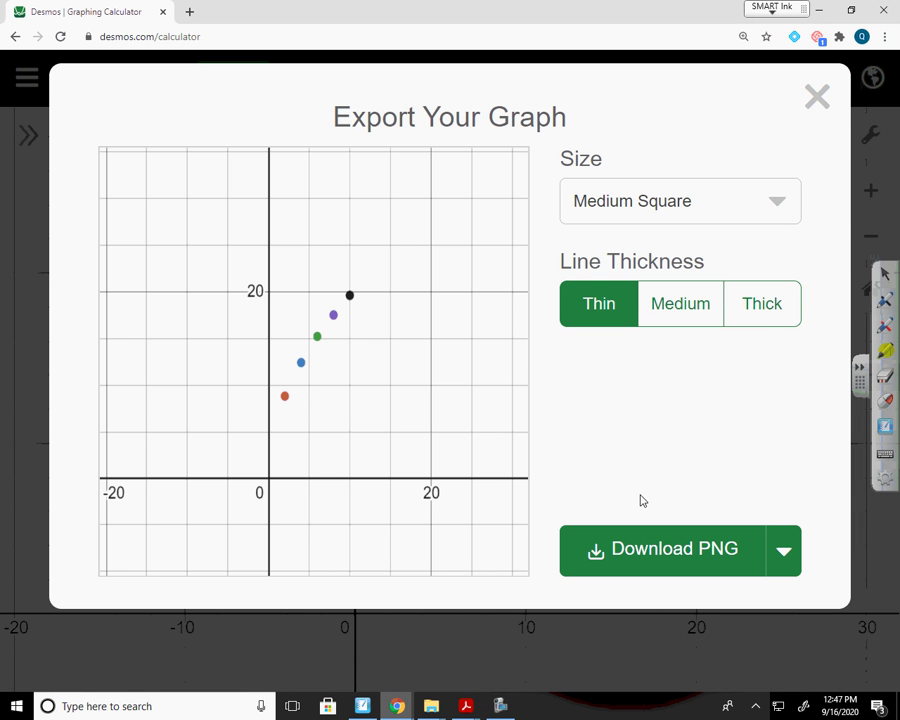
left_click(659, 557)
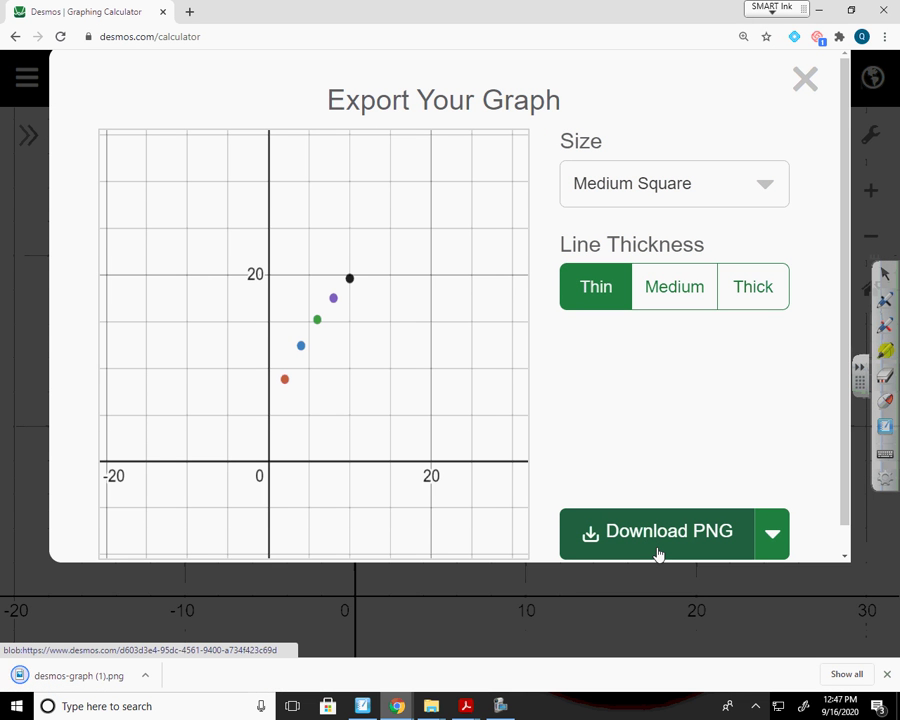
left_click(72, 682)
mouse_move(72, 682)
left_mouse_down()
mouse_move(104, 608)
mouse_move(96, 676)
mouse_move(86, 682)
left_mouse_up()
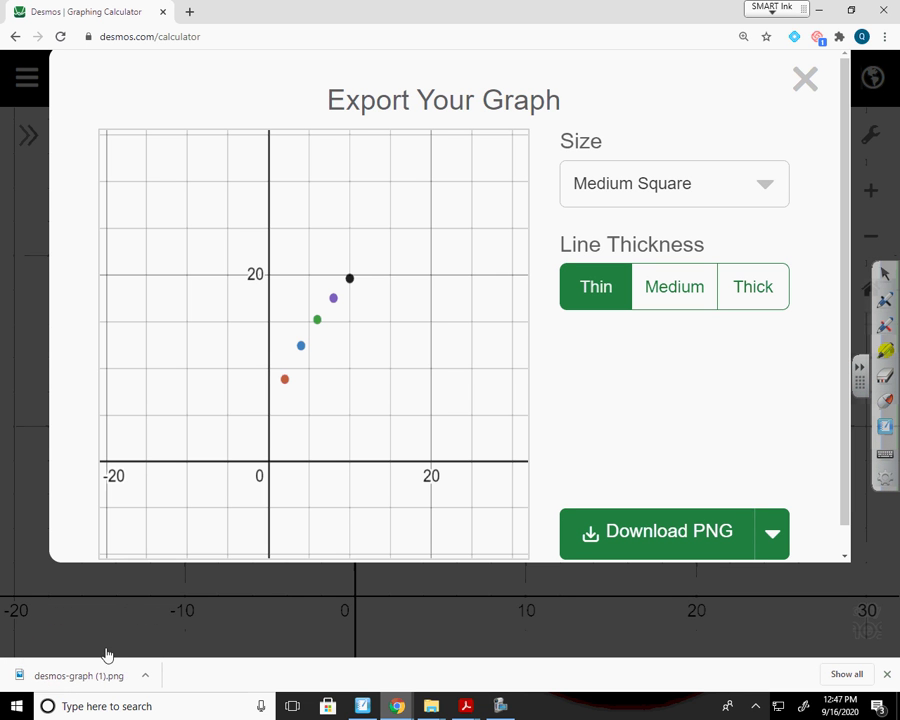
Return to the Desmos tab and close the Export Your Graph dialog
left_click(190, 11)
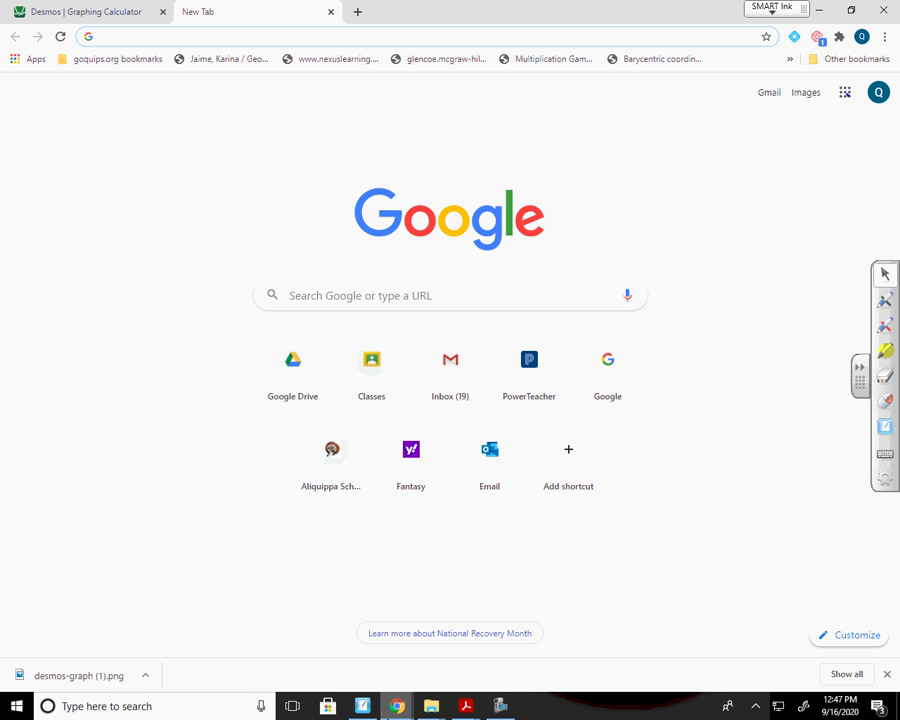
left_click(90, 11)
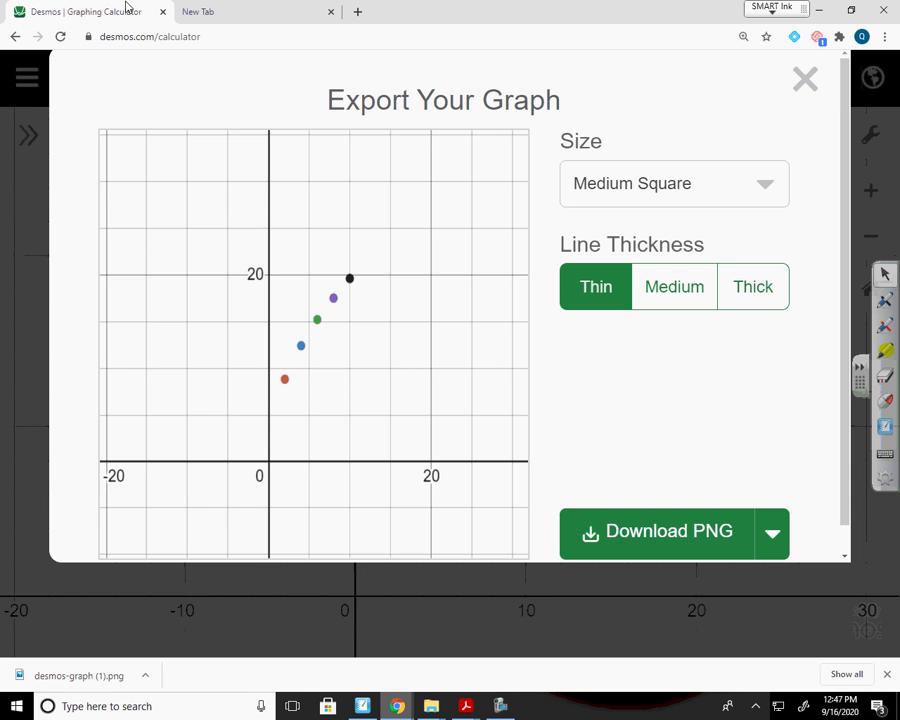
left_click(801, 78)
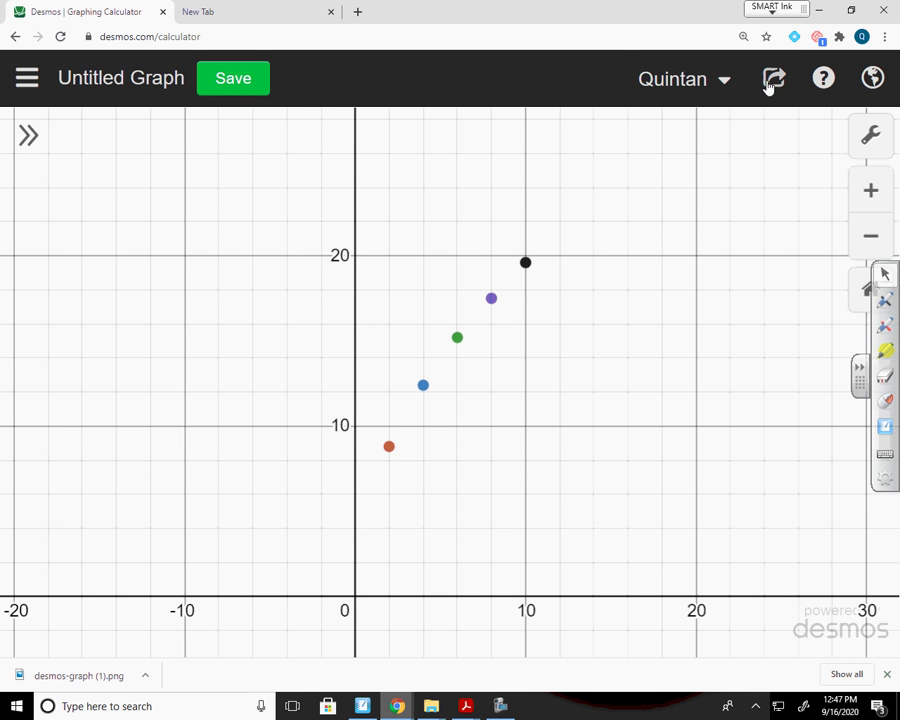
Copy the Desmos graph's share link and start a blank Google Docs document in a new tab
left_click(771, 84)
left_click(820, 235)
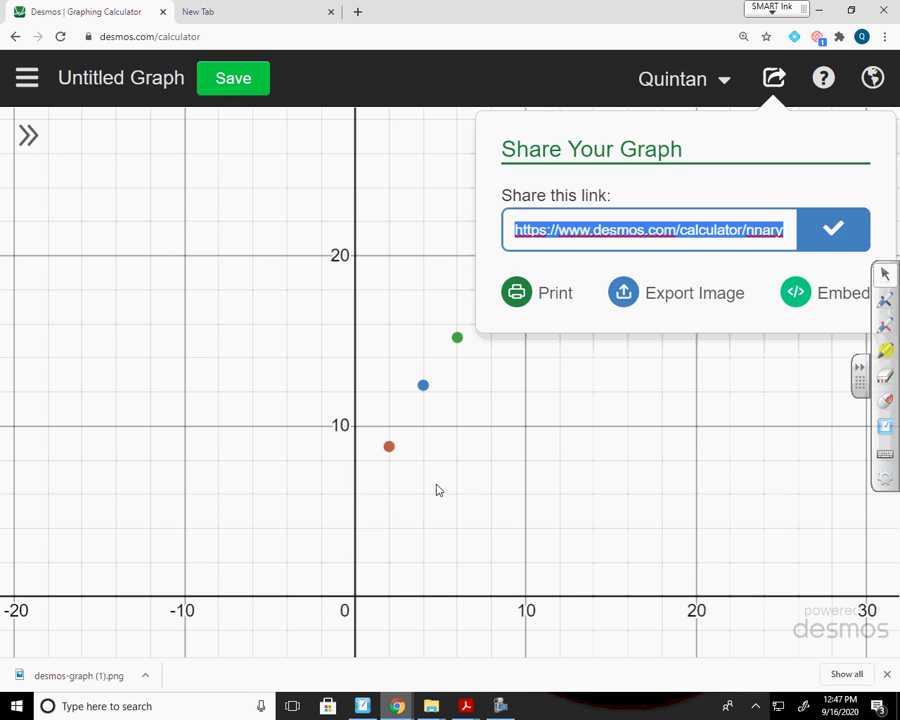
left_click(240, 8)
left_click(207, 36)
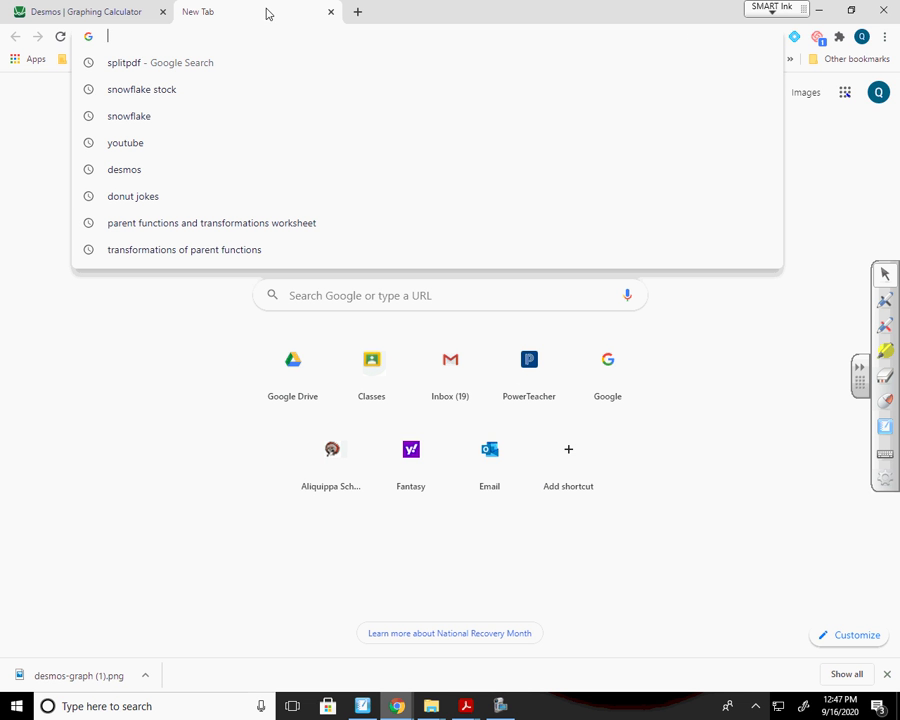
left_click(845, 92)
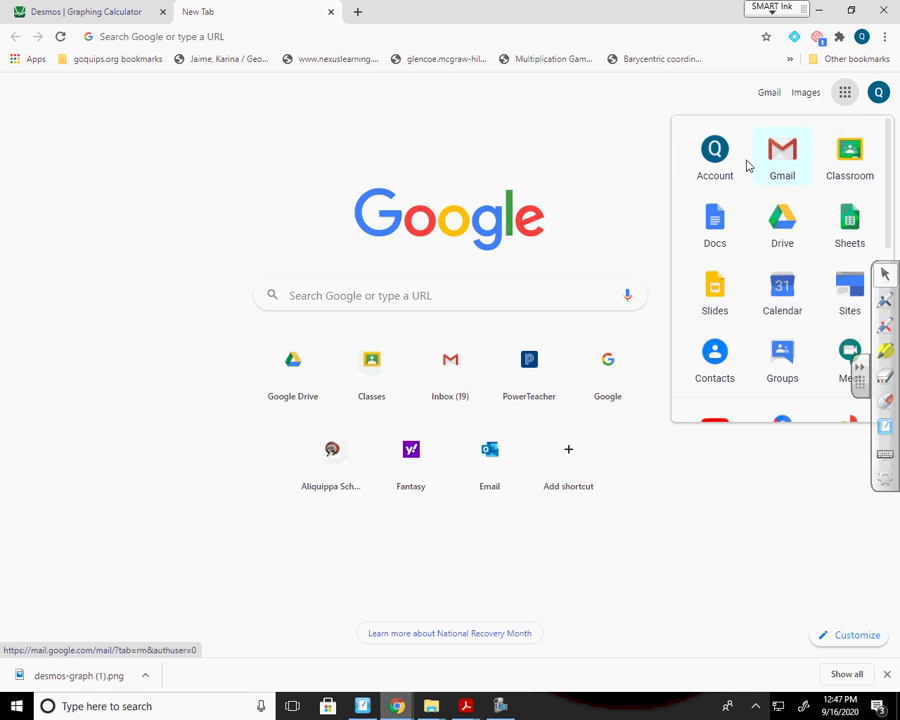
left_click(720, 220)
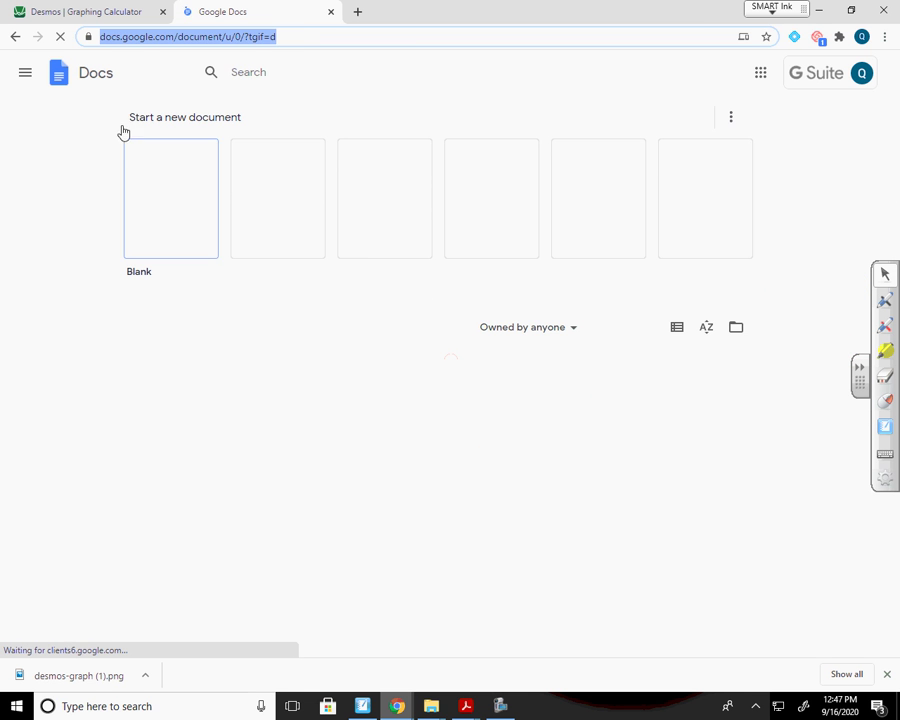
left_click(160, 200)
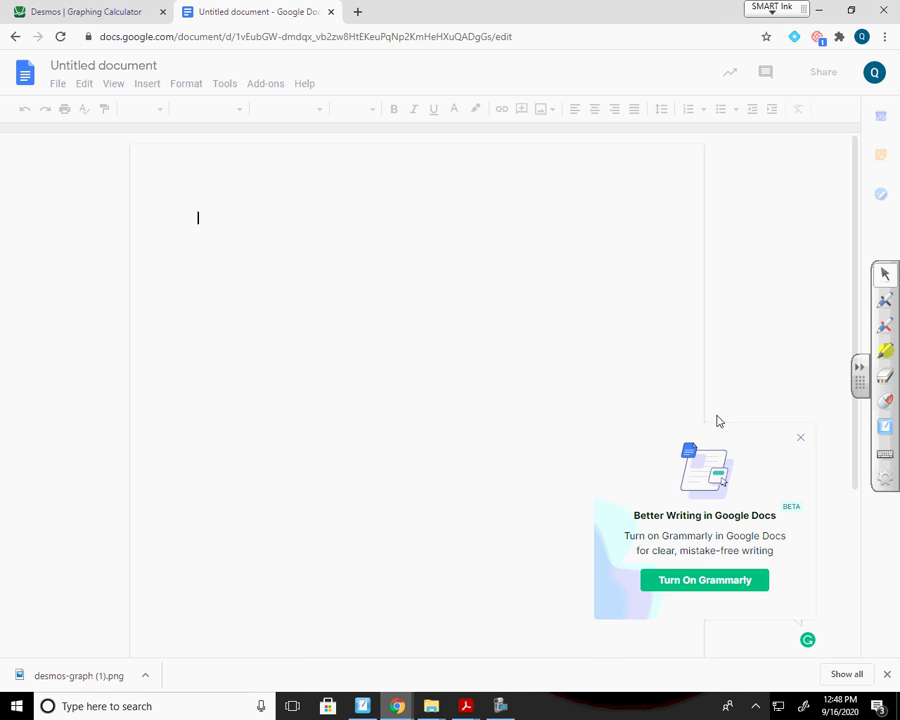
Paste the Desmos share link into the document as a live hyperlink and open it
right_click(364, 285)
left_click(403, 342)
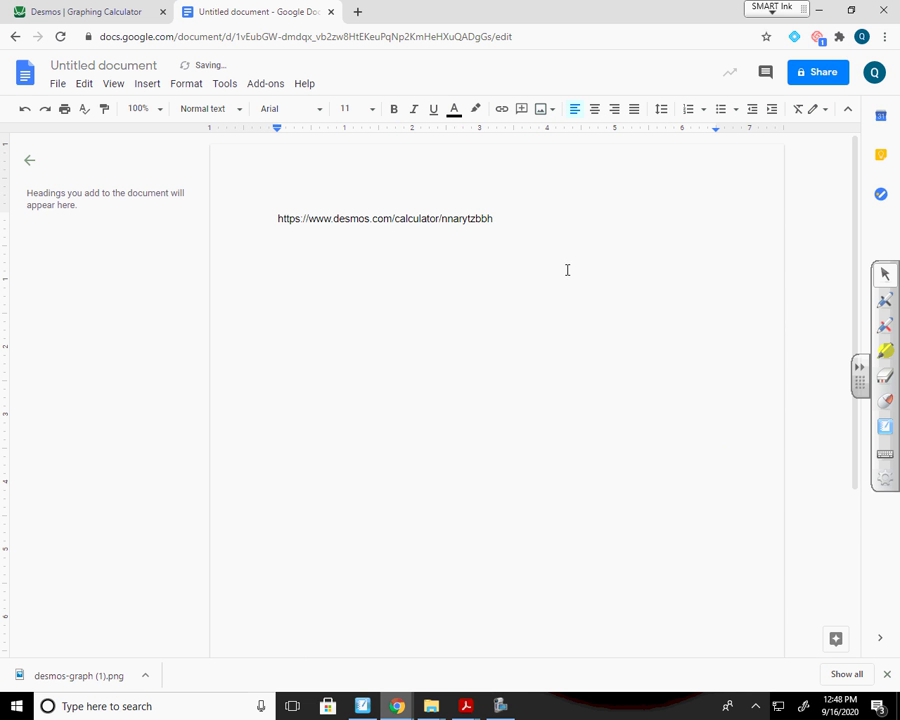
key("Return")
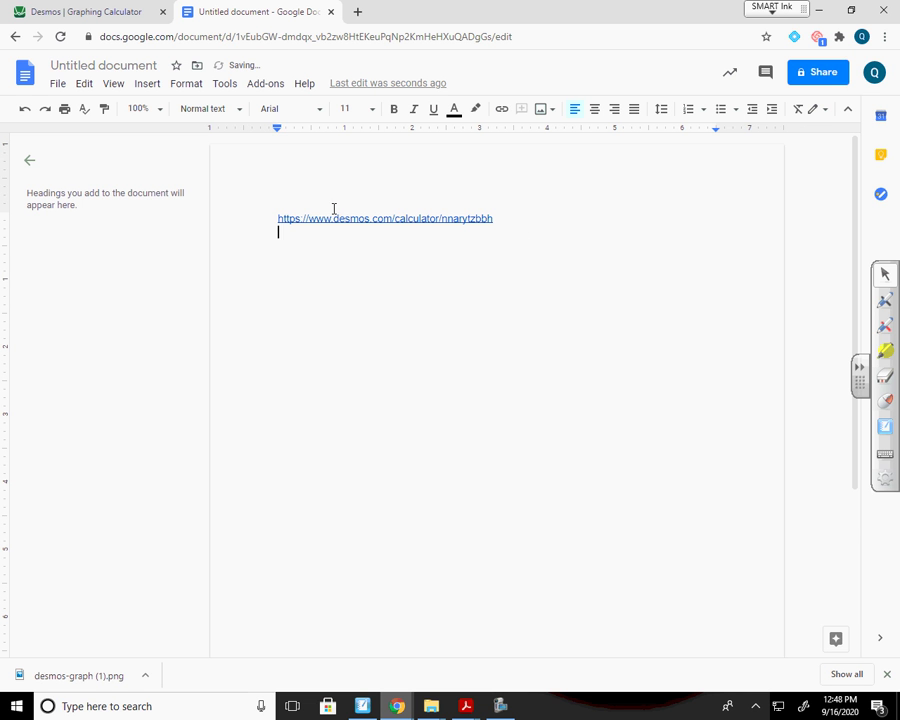
left_click(367, 218)
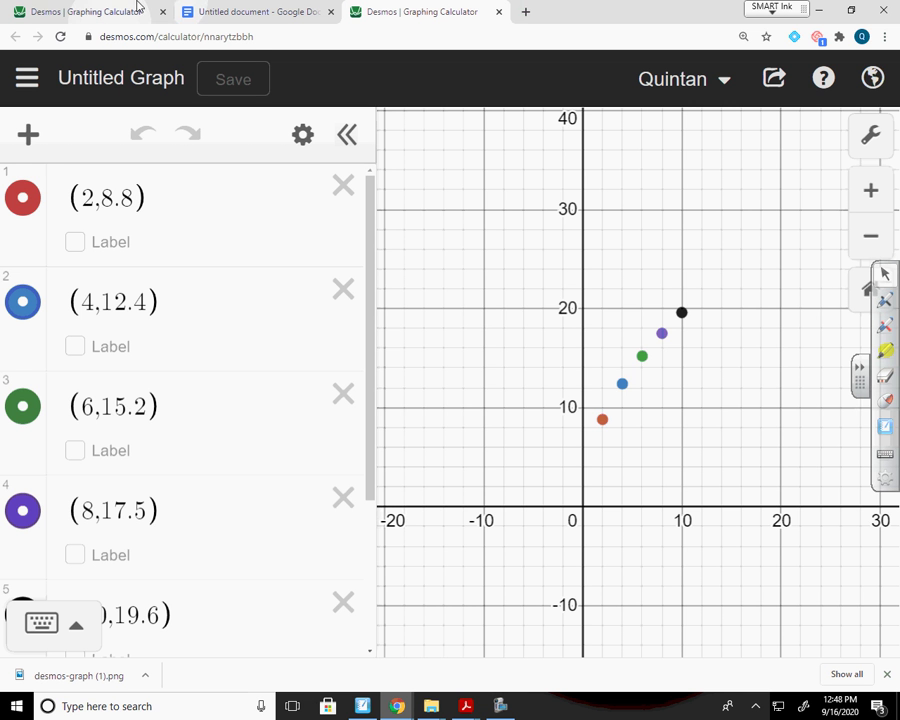
Drop desmos-graph (1).png into the document below the link and start a 'Question 1' line
left_click(241, 10)
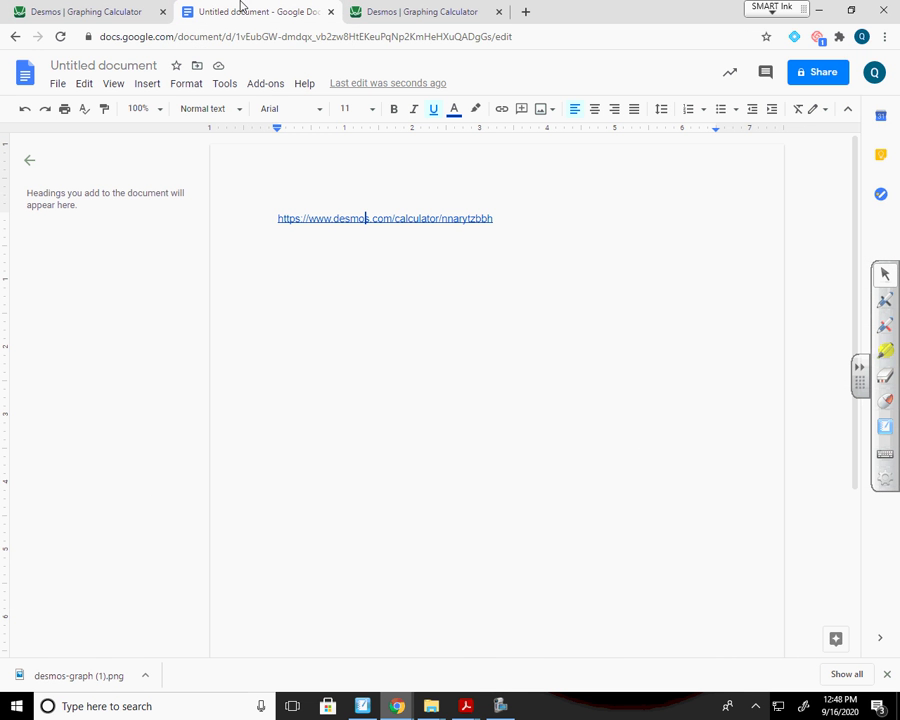
left_click(113, 9)
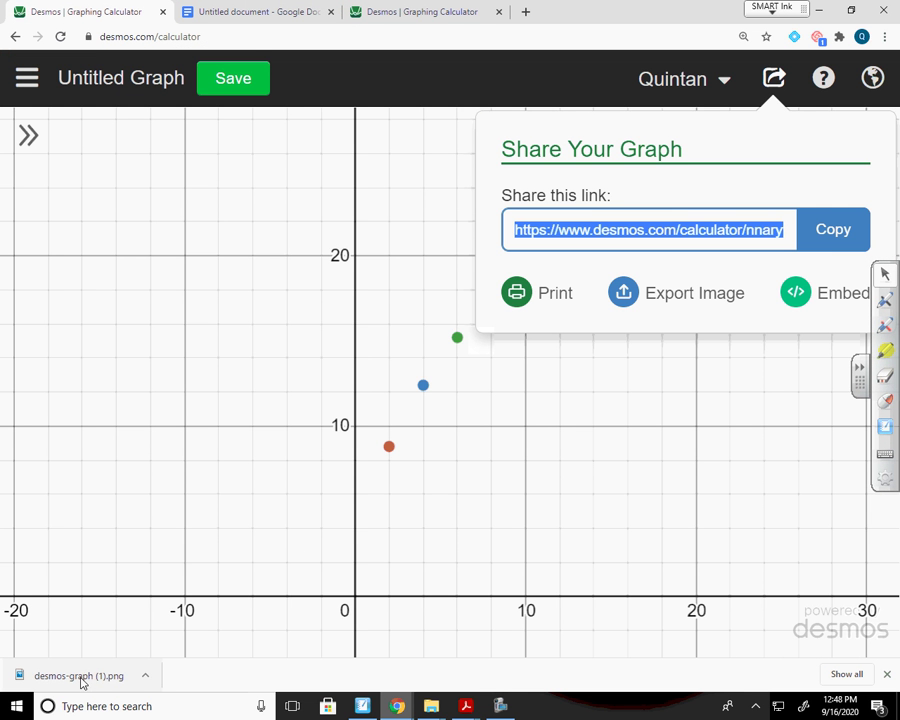
left_click_drag(82, 680, 408, 371)
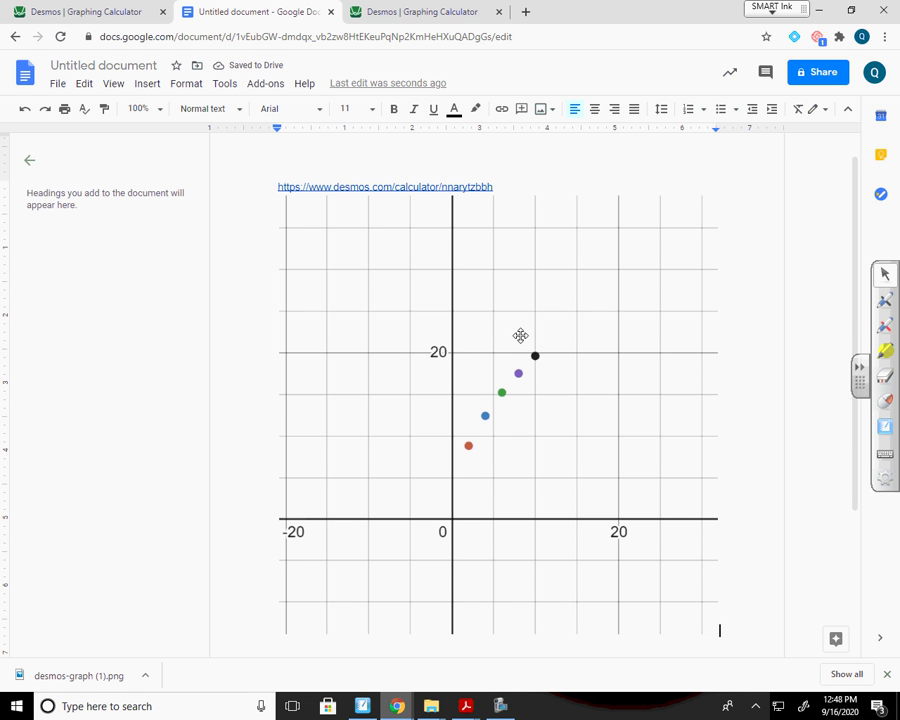
scroll(520, 335, "down", 3)
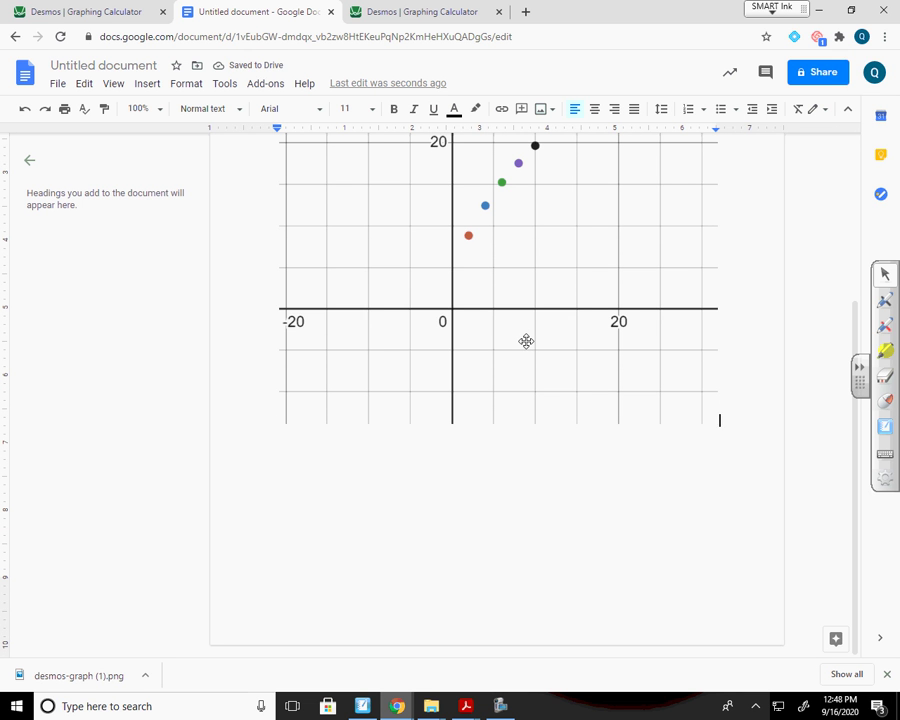
type("Question 1")
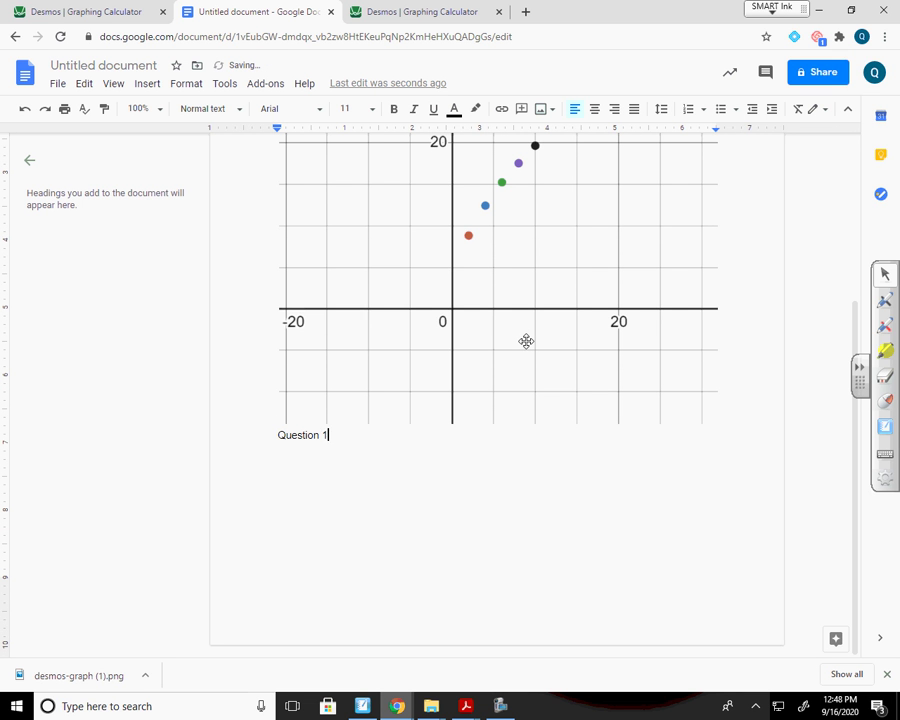
Close the Google Docs and second Desmos tabs and dismiss the Share dialog
left_click(420, 14)
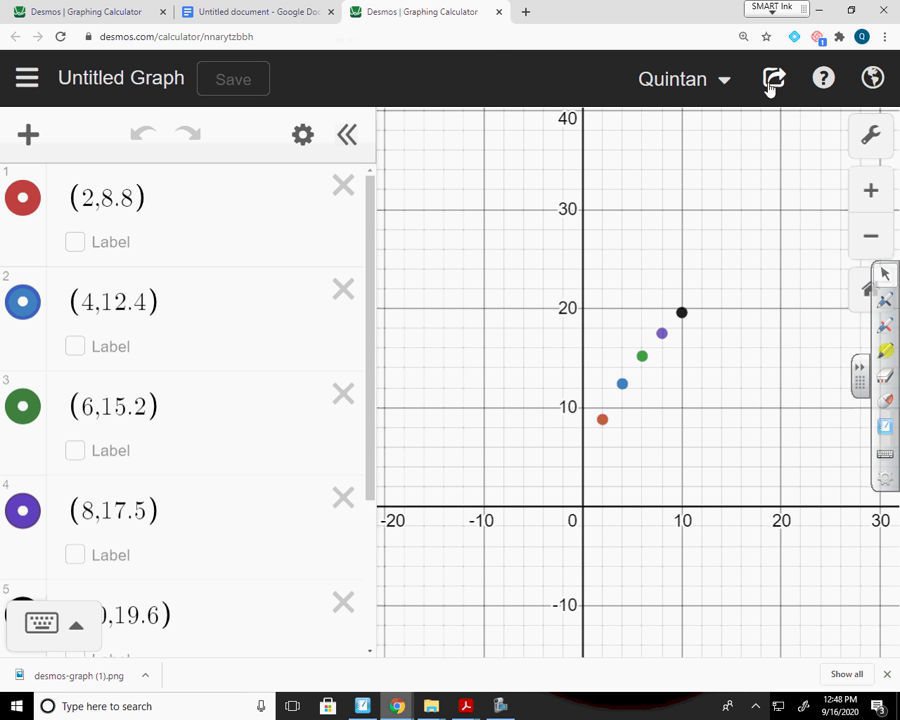
left_click(724, 88)
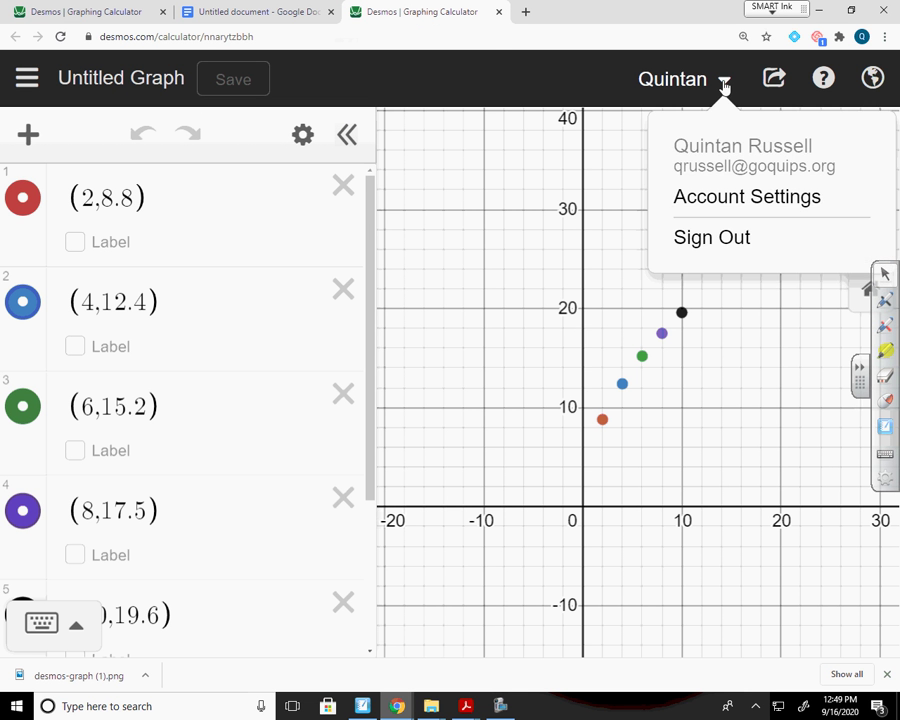
left_click(549, 75)
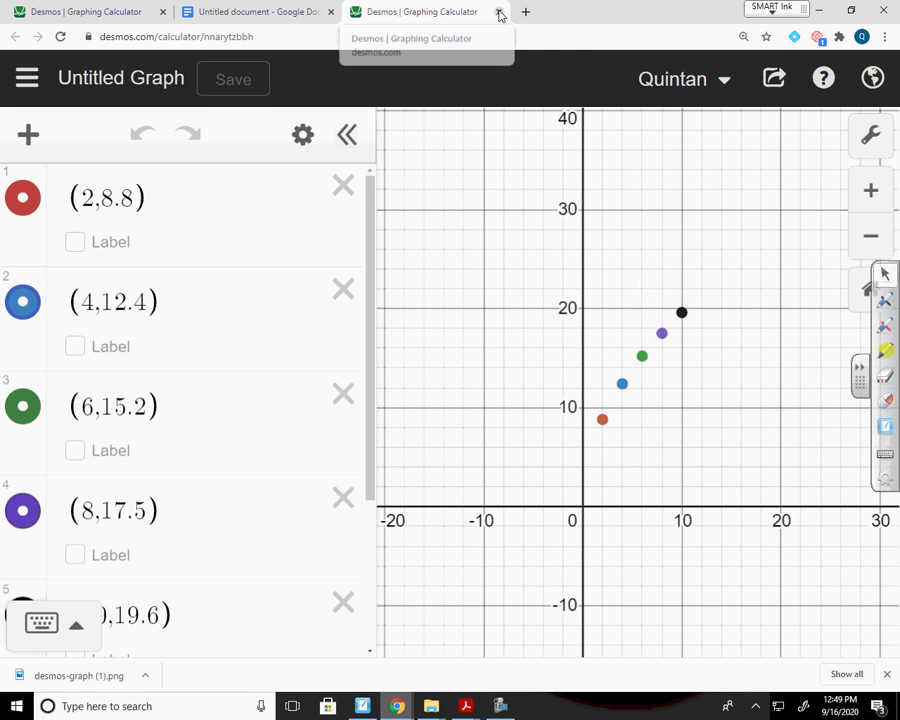
left_click(232, 8)
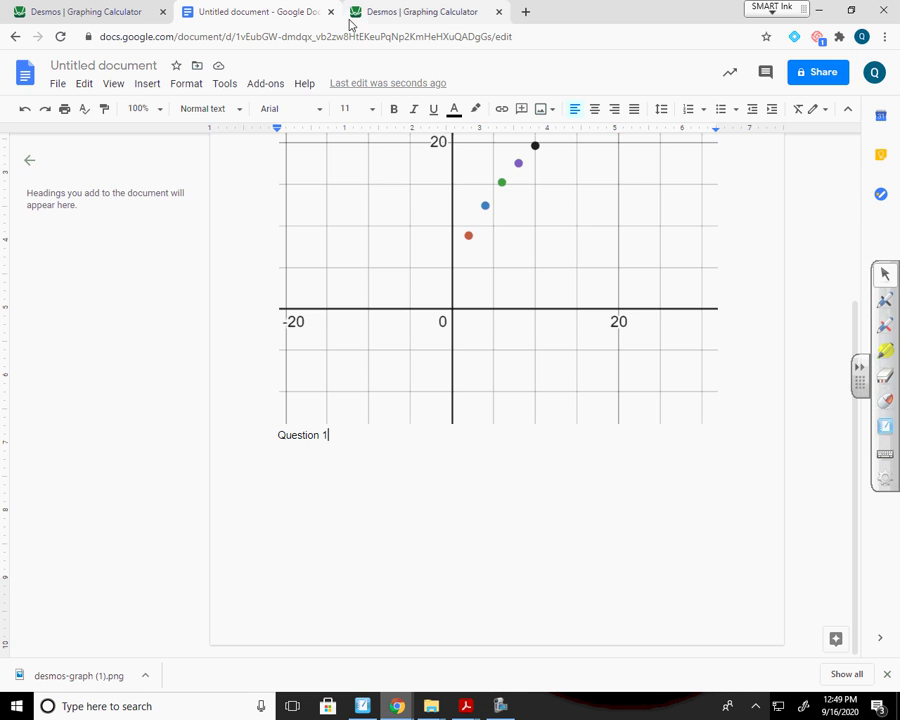
left_click(331, 12)
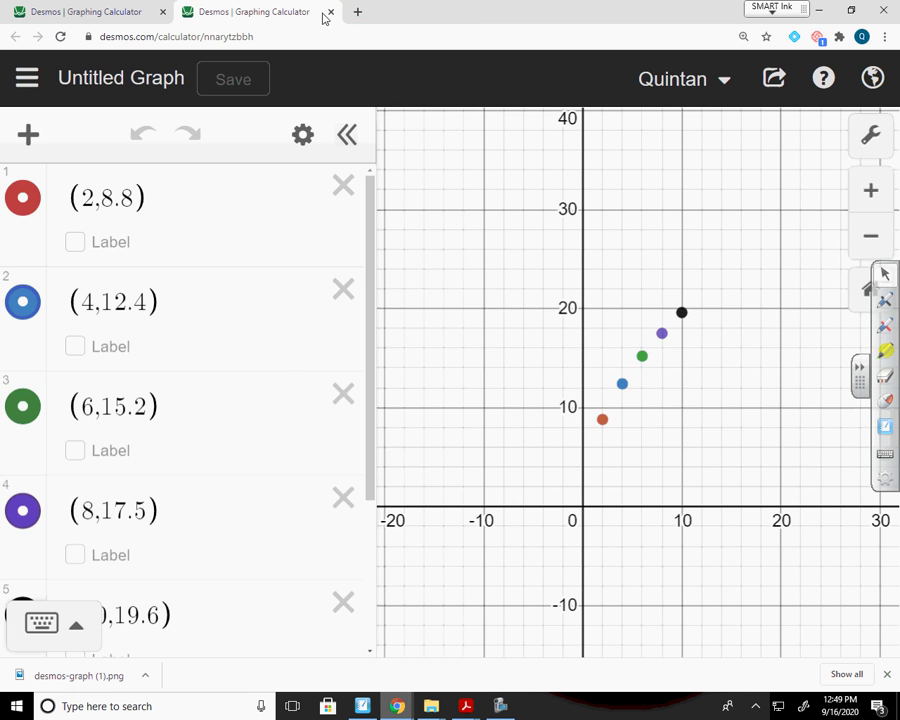
left_click(331, 12)
left_click(638, 467)
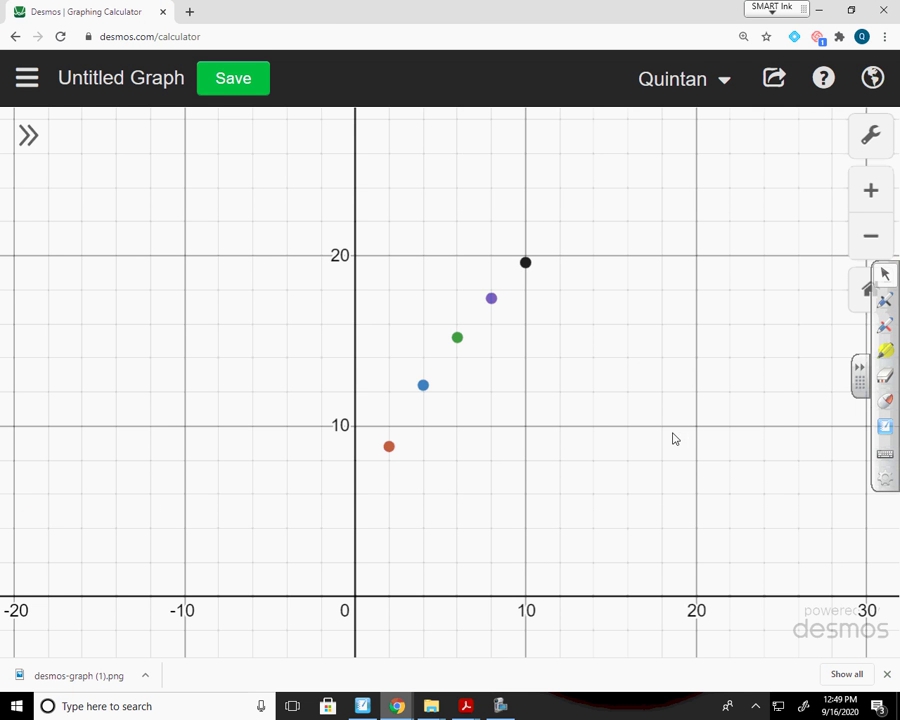
Bring SMART Notebook forward on the Physics Pendulum Swing problem page
left_click(362, 706)
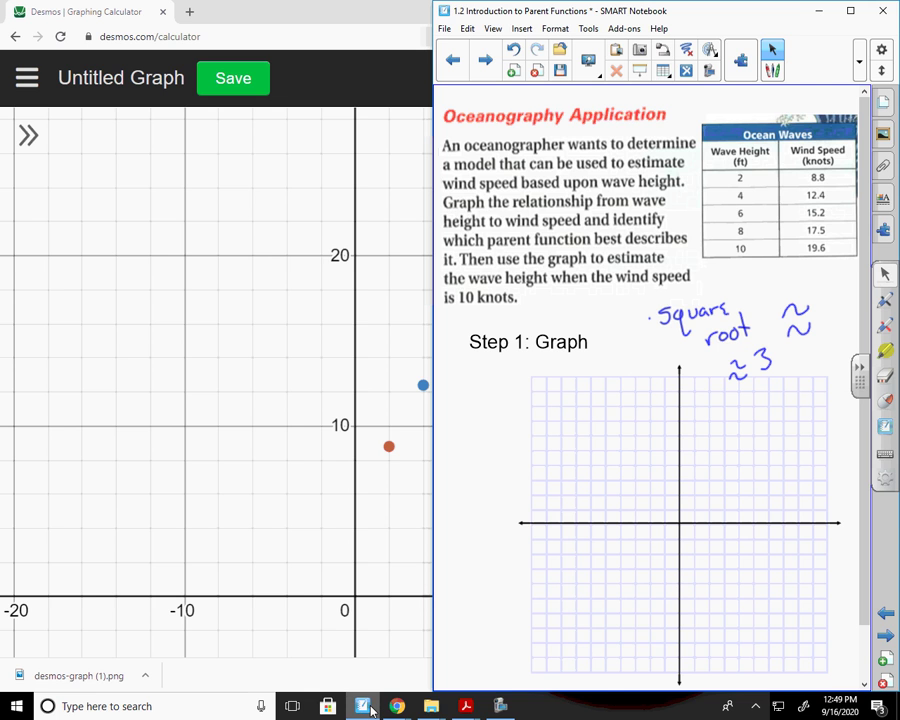
left_click(485, 60)
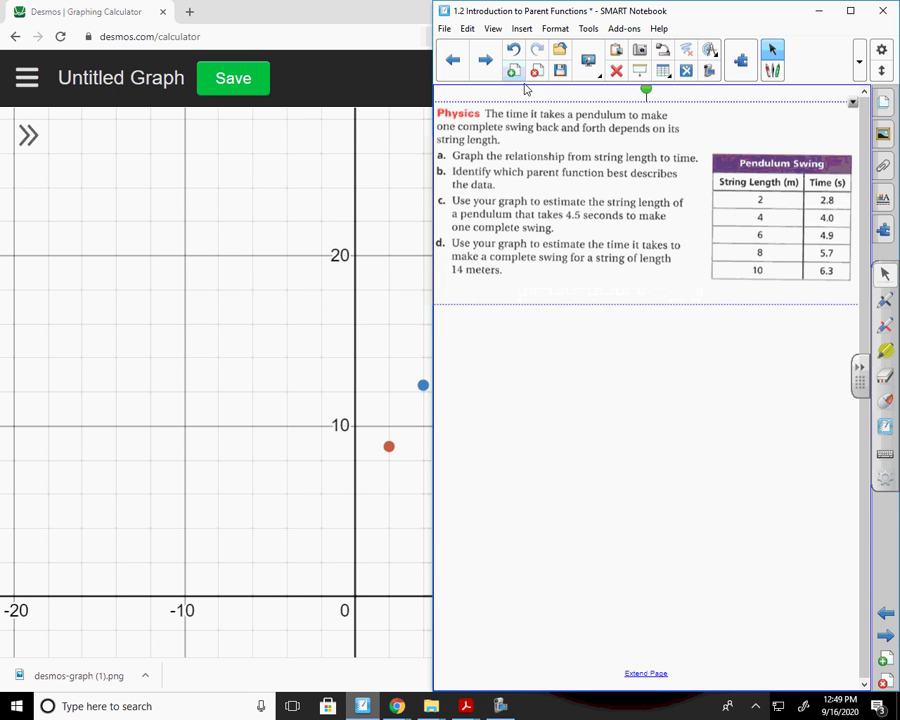
left_click(684, 330)
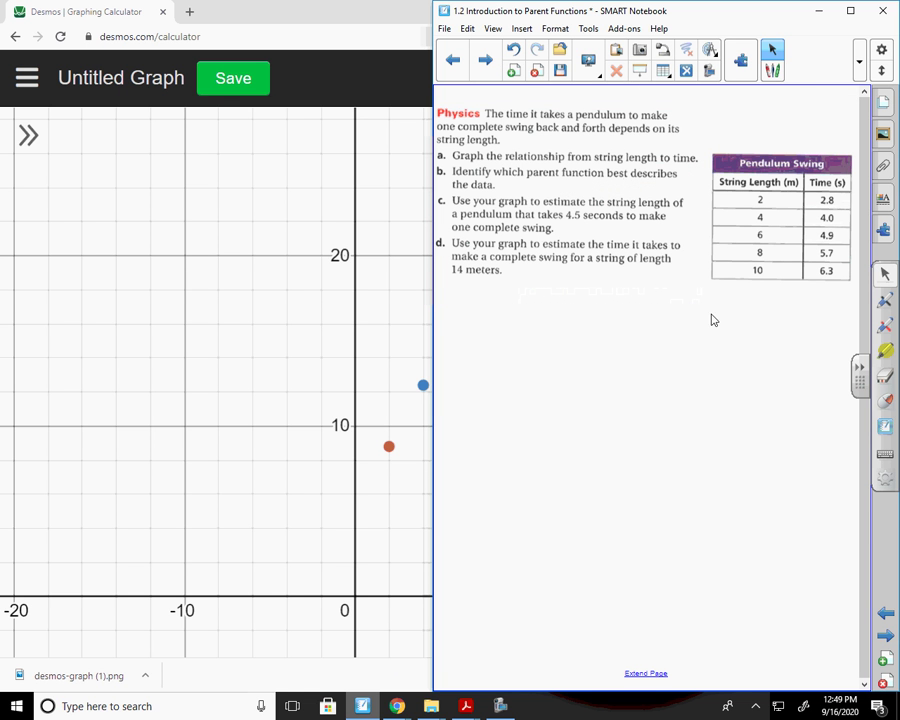
Create a New Blank Graph in Desmos, check the pendulum problem in Acrobat and SMART Notebook, return
left_click(28, 78)
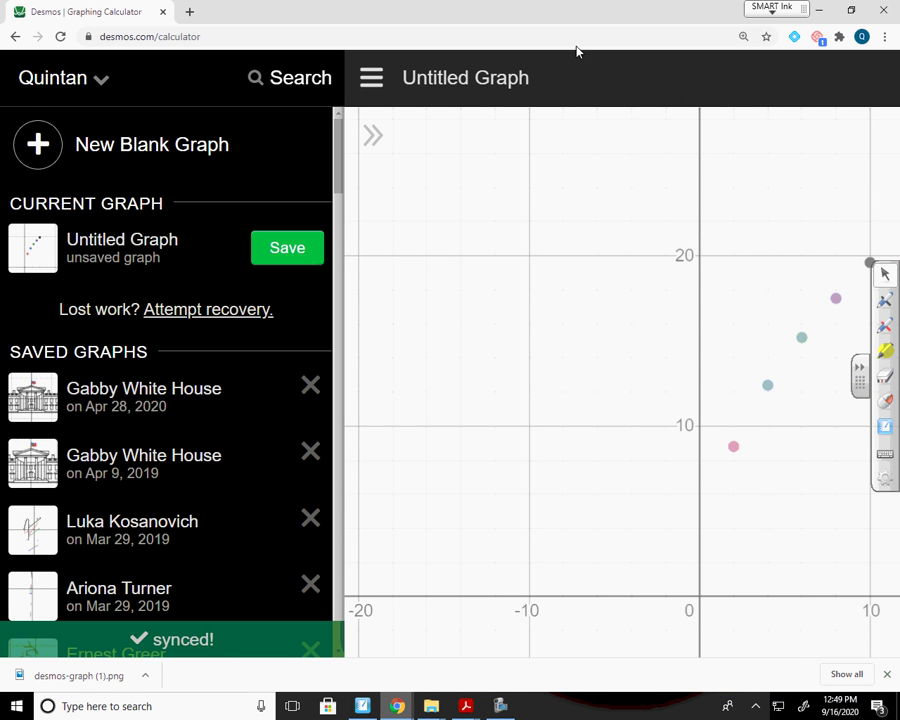
left_click(97, 145)
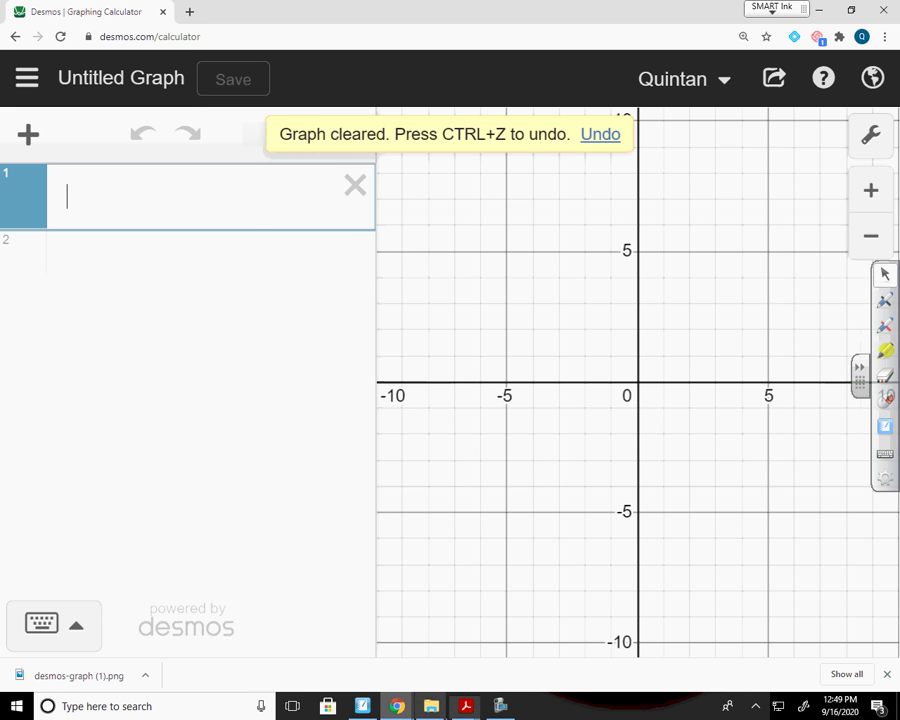
mouse_move(466, 711)
left_click(526, 667)
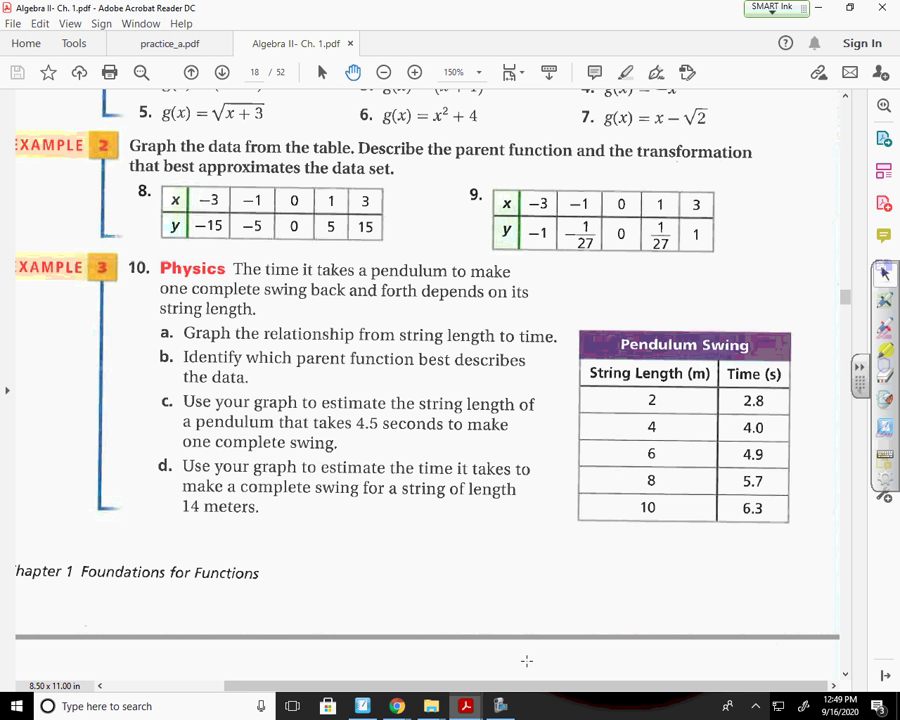
left_click(364, 707)
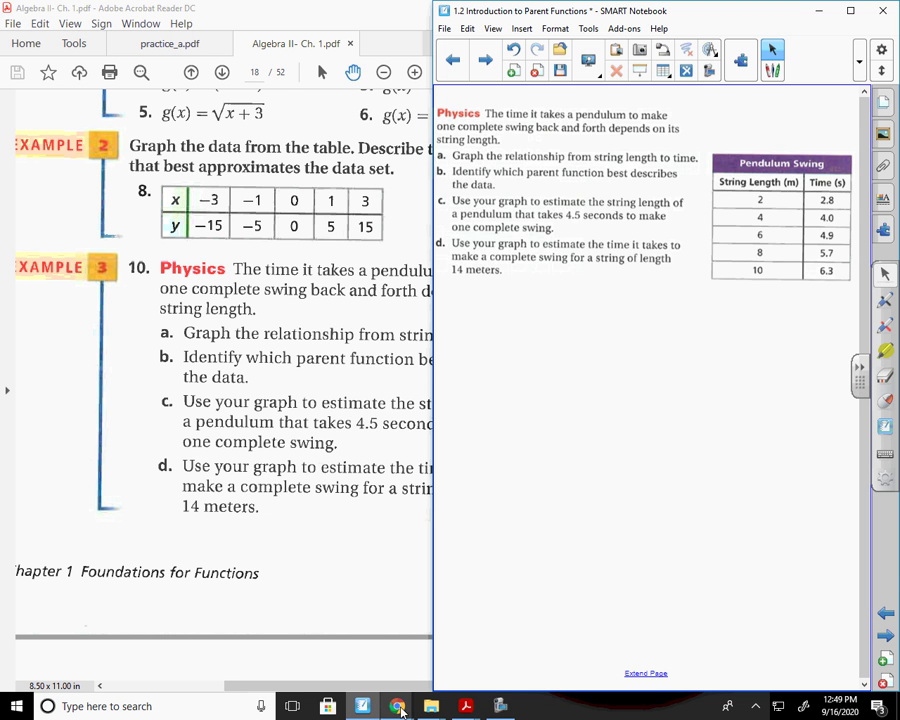
left_click(397, 706)
left_click(445, 610)
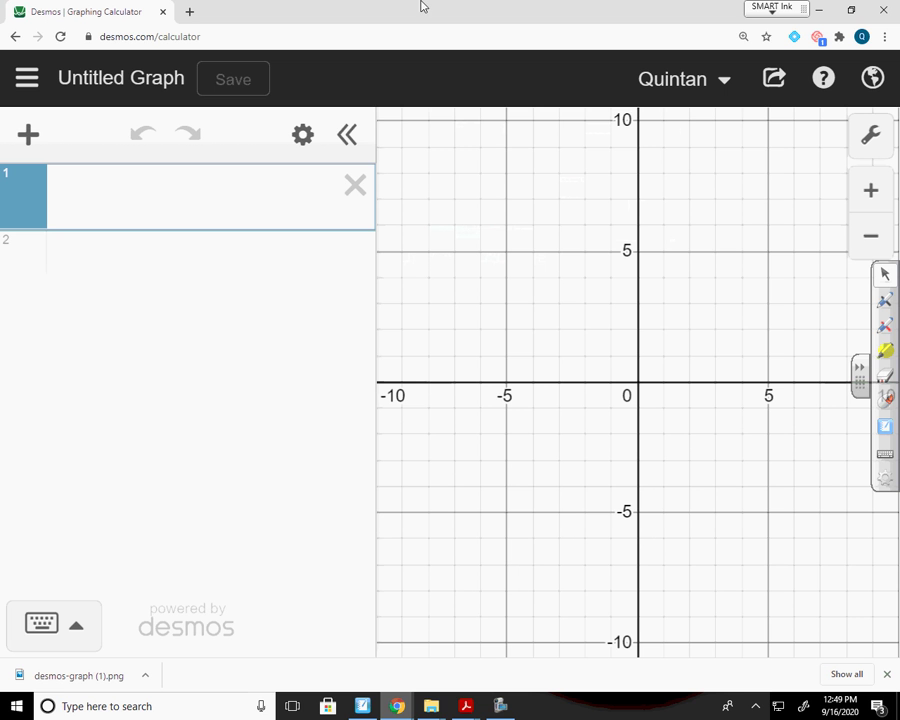
Restore the Desmos window size and enter the points (2,2.8) and (4,4)
left_click_drag(452, 4, 10, 115)
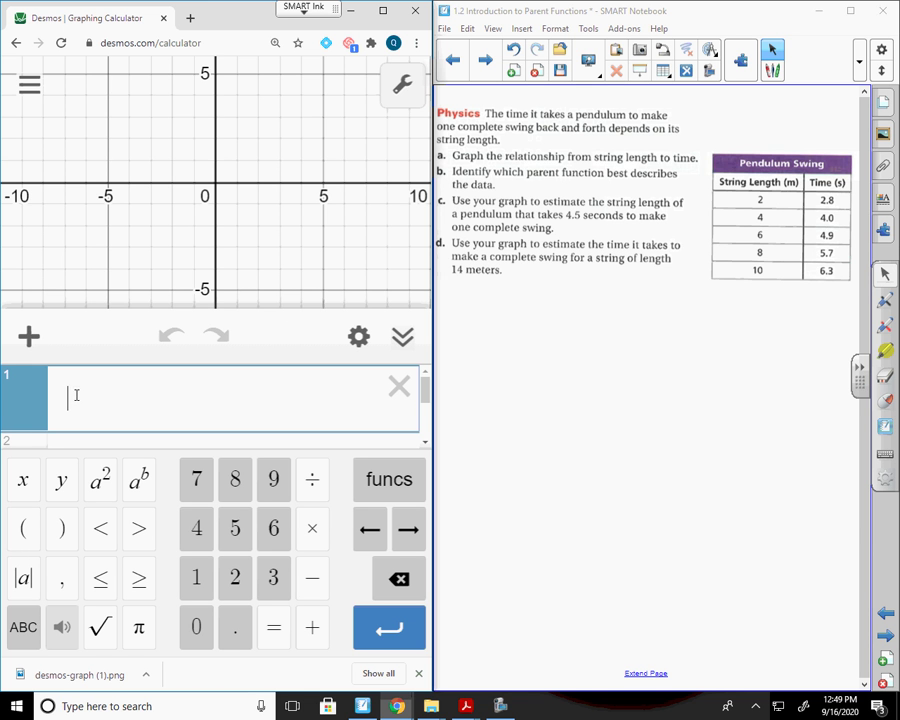
type("(1")
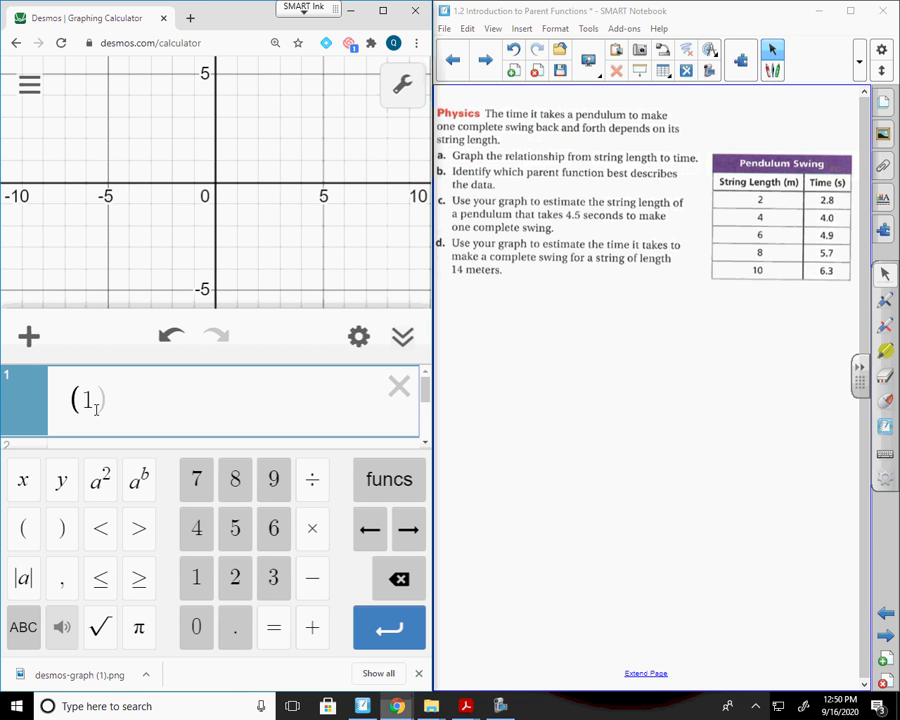
type(",2.")
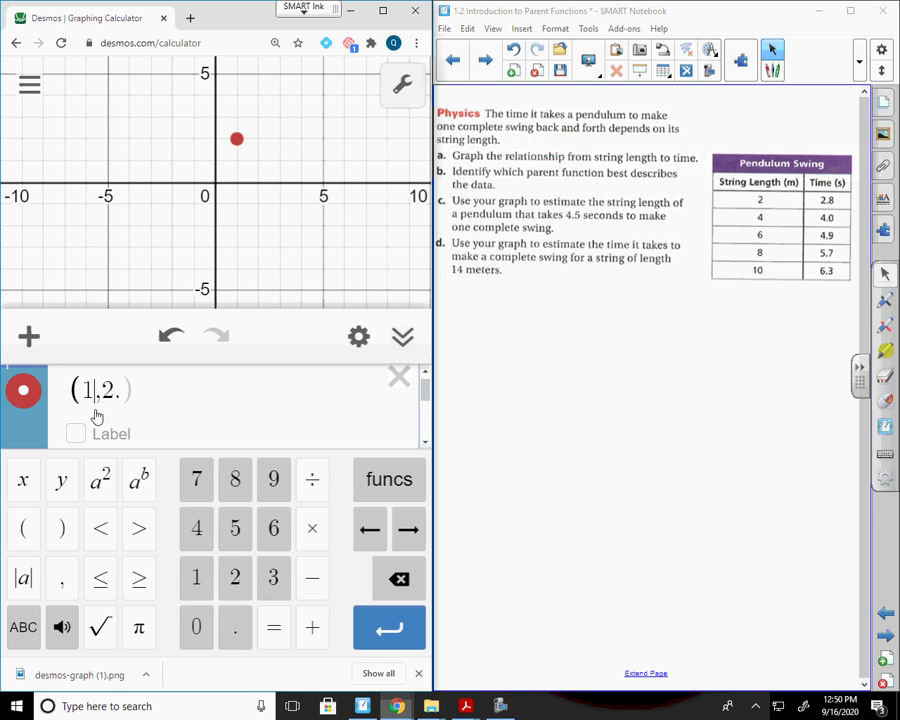
left_click(93, 392)
key("BackSpace")
type("2.")
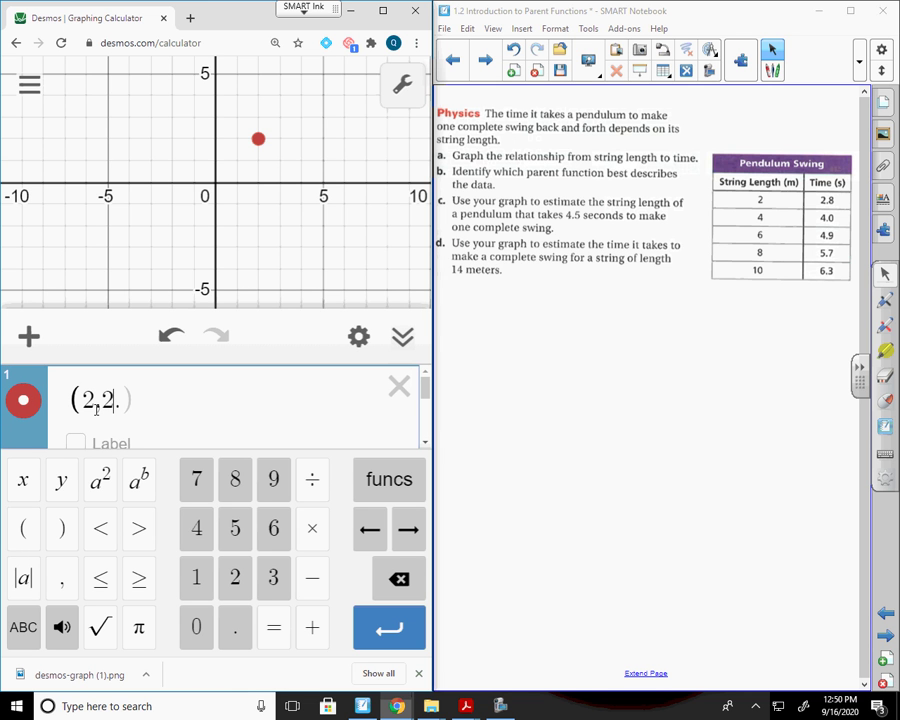
type("8")
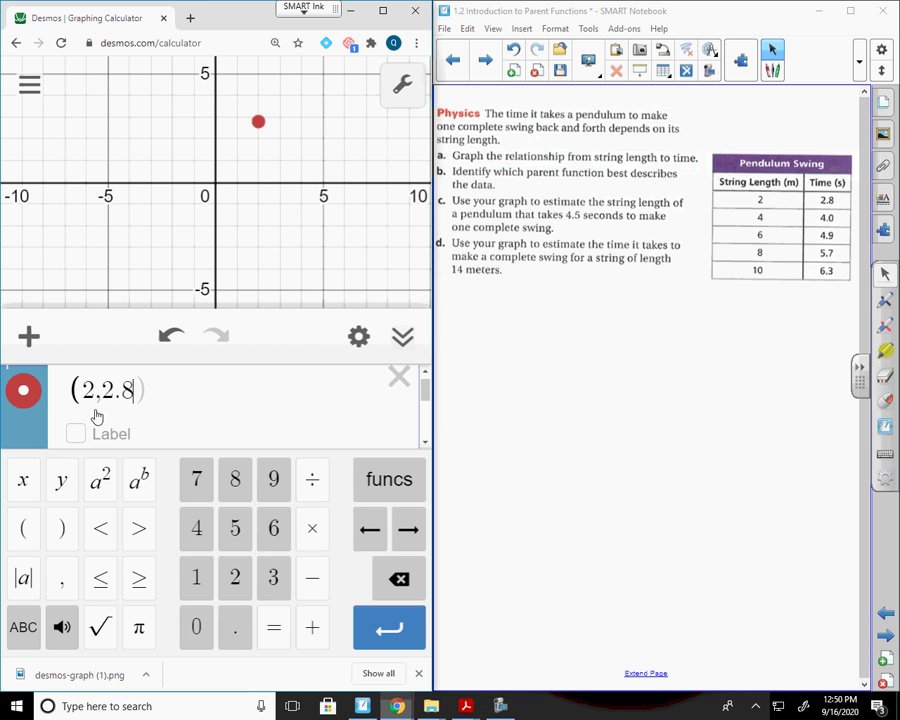
type(")")
key("Return")
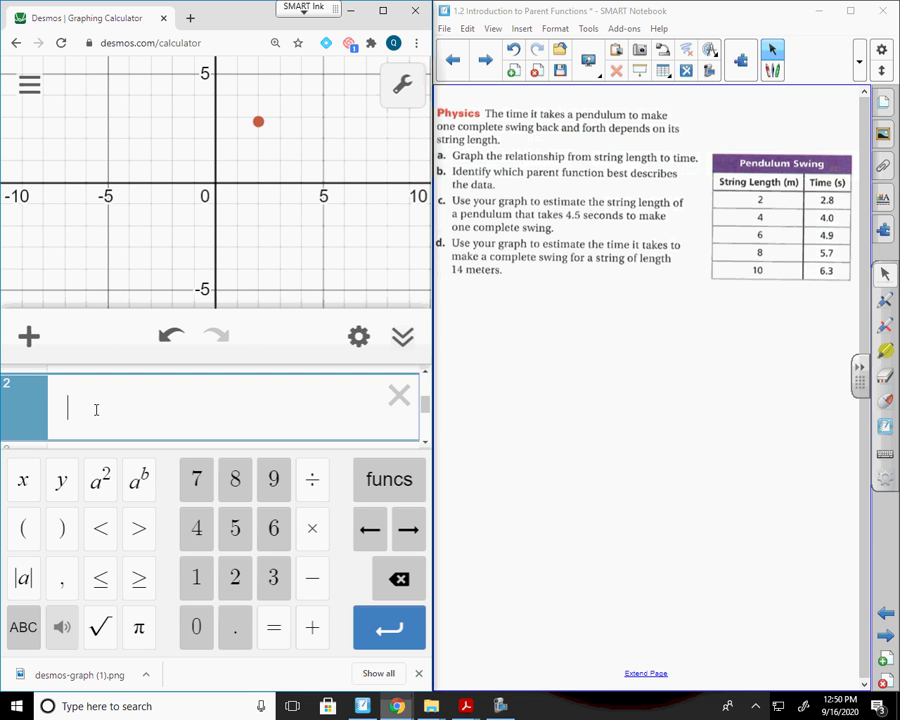
type("4")
key("BackSpace")
type("(")
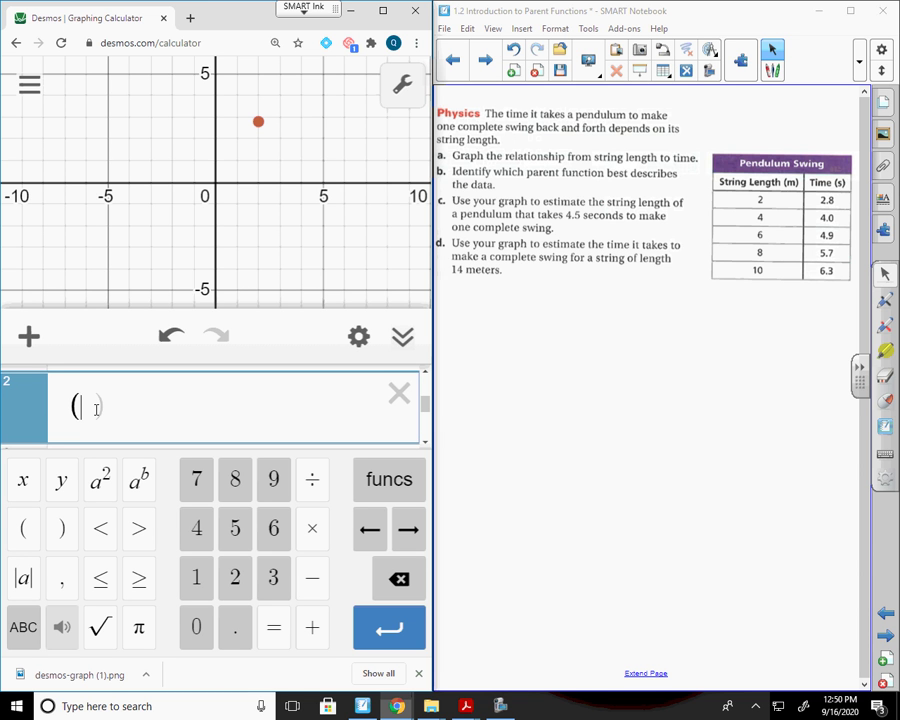
type("4,4")
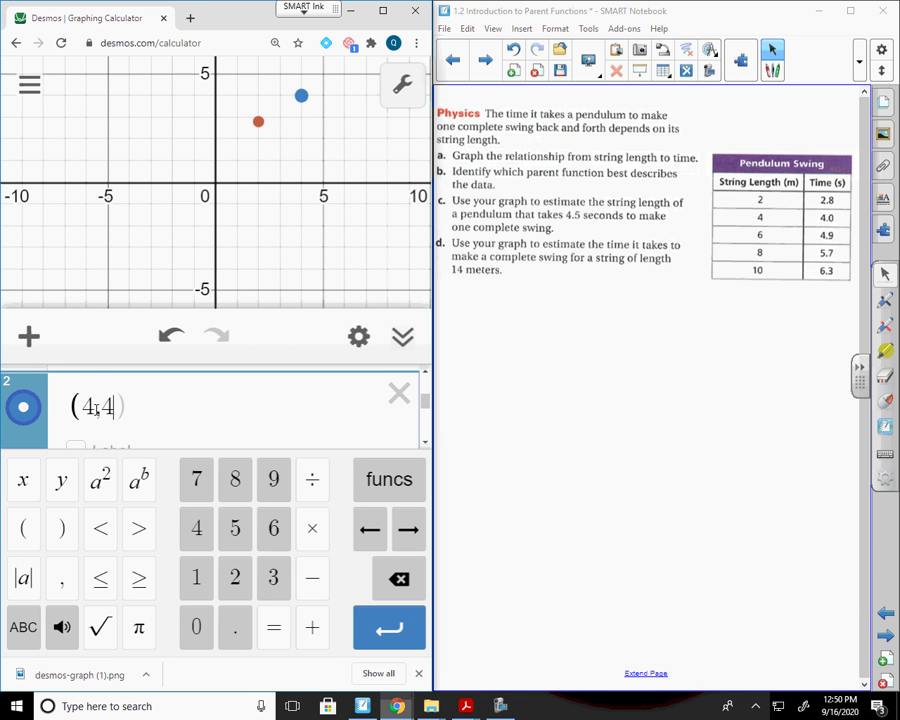
type(")")
key("Return")
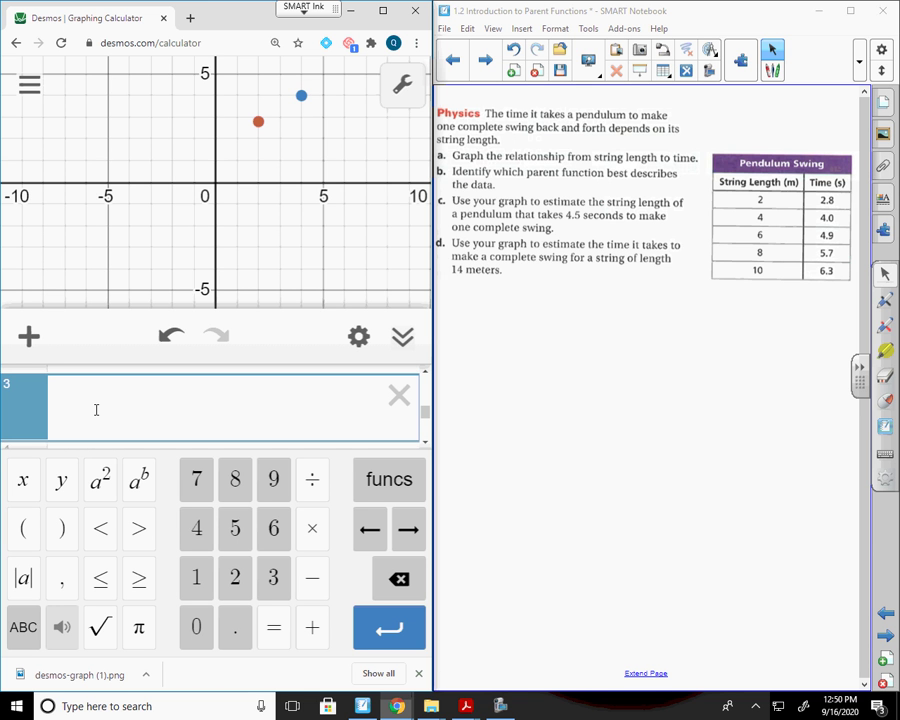
Enter the points (6,4.9), (8,5.7) and (10,6.3), leaving a blank sixth line
type("(6")
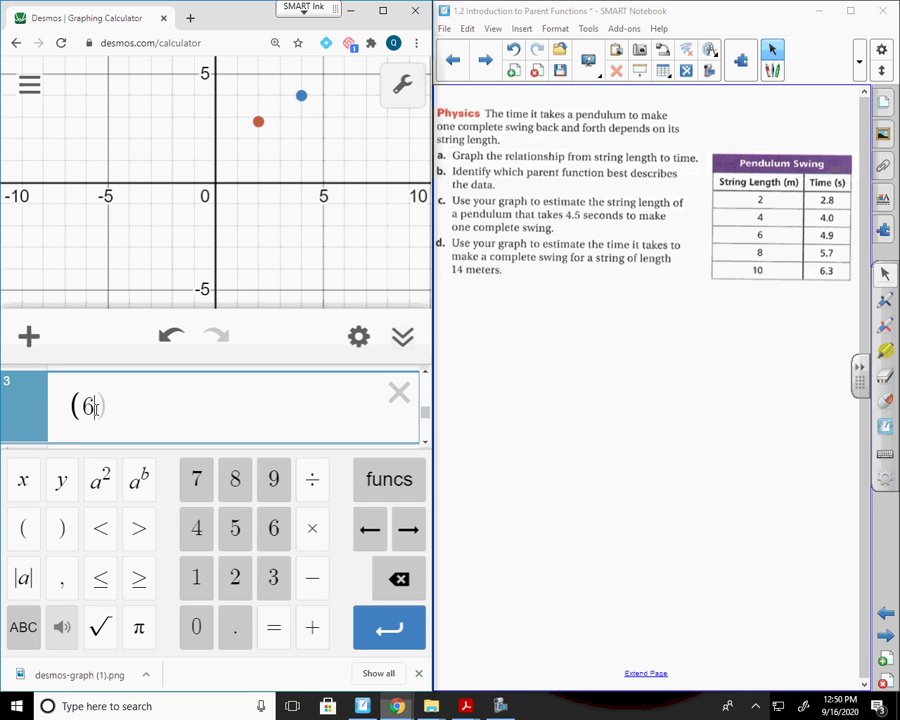
type(",4")
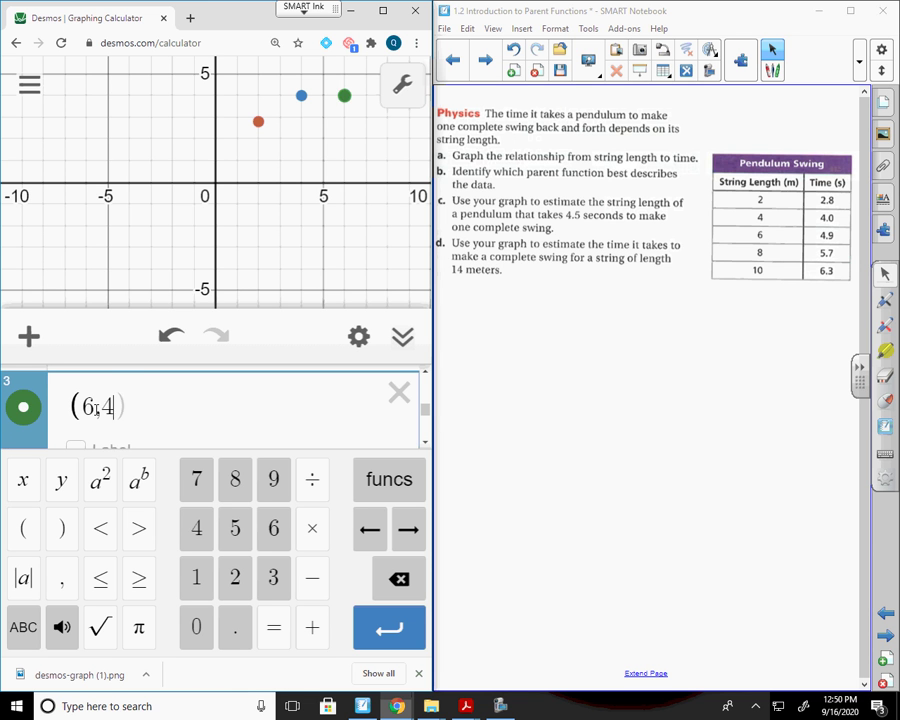
type(".8")
key("BackSpace")
type("9")
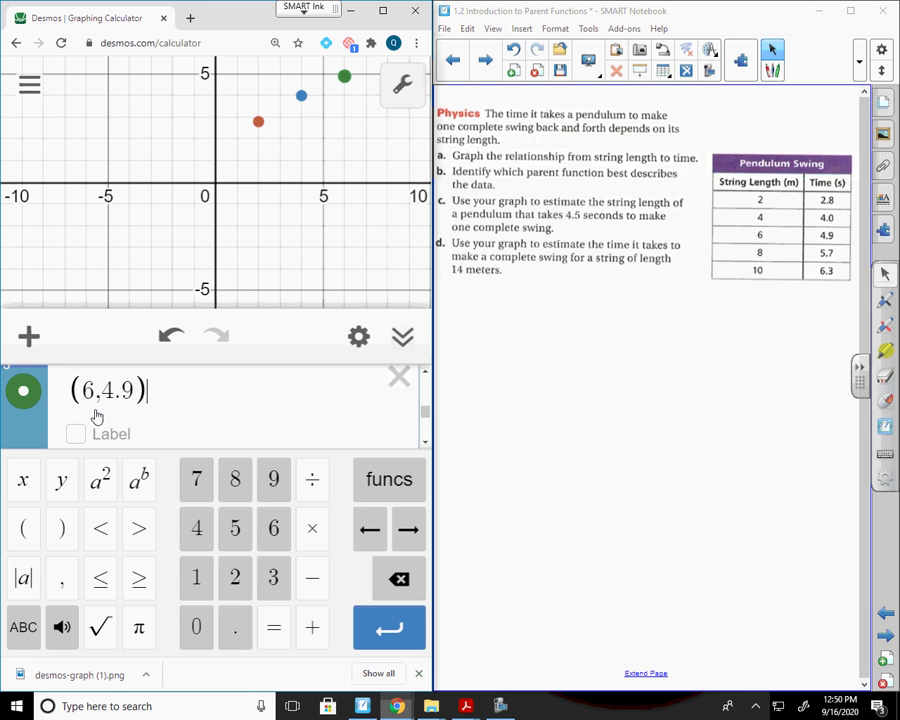
key("Return")
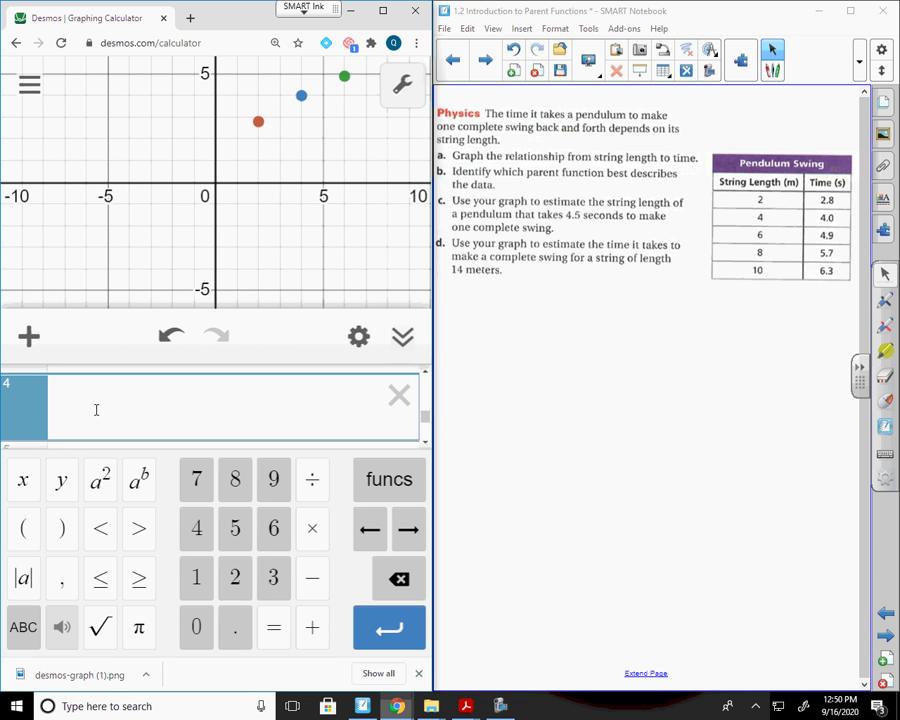
type("(8")
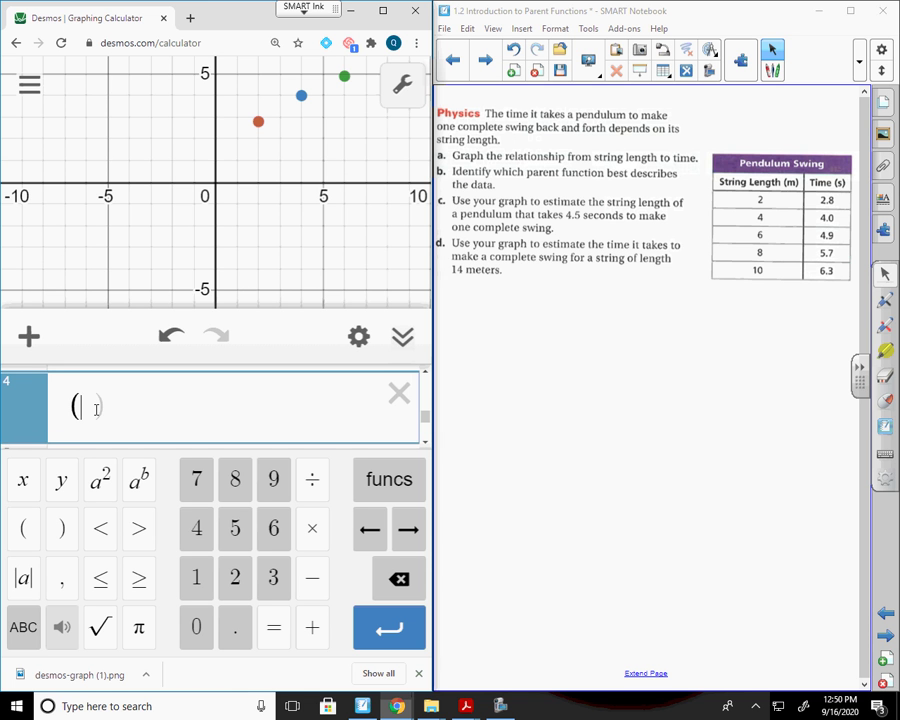
type(",5.7")
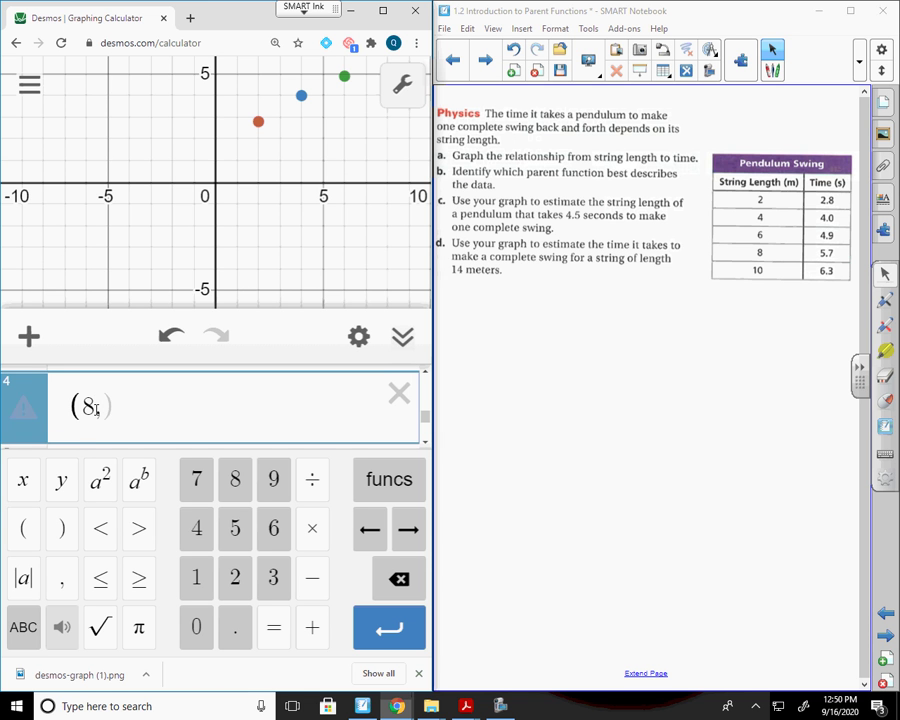
key("Return")
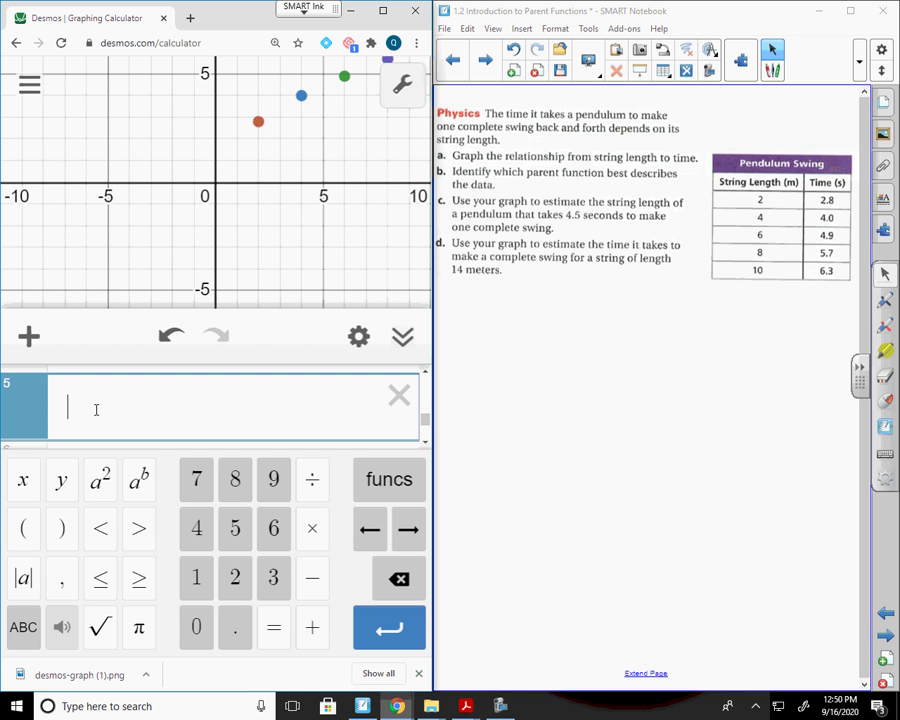
type("(10")
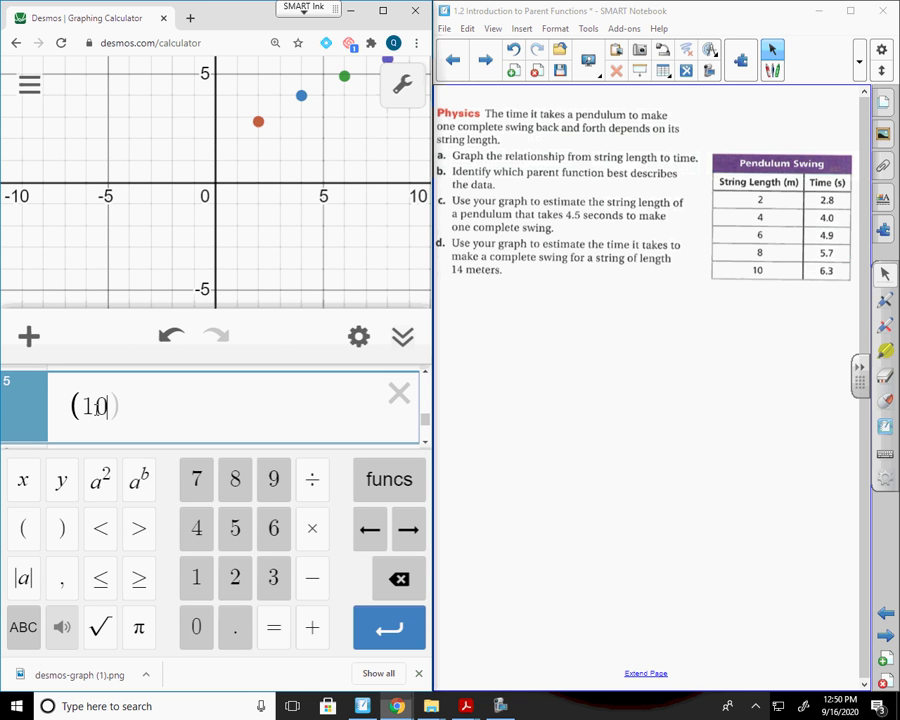
type("6.3")
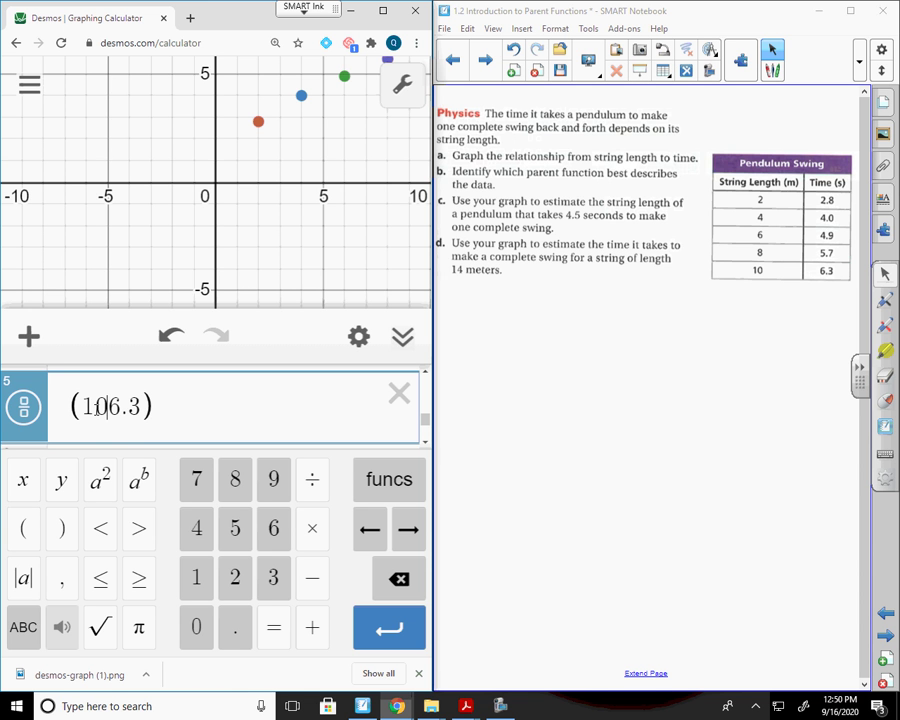
type(",")
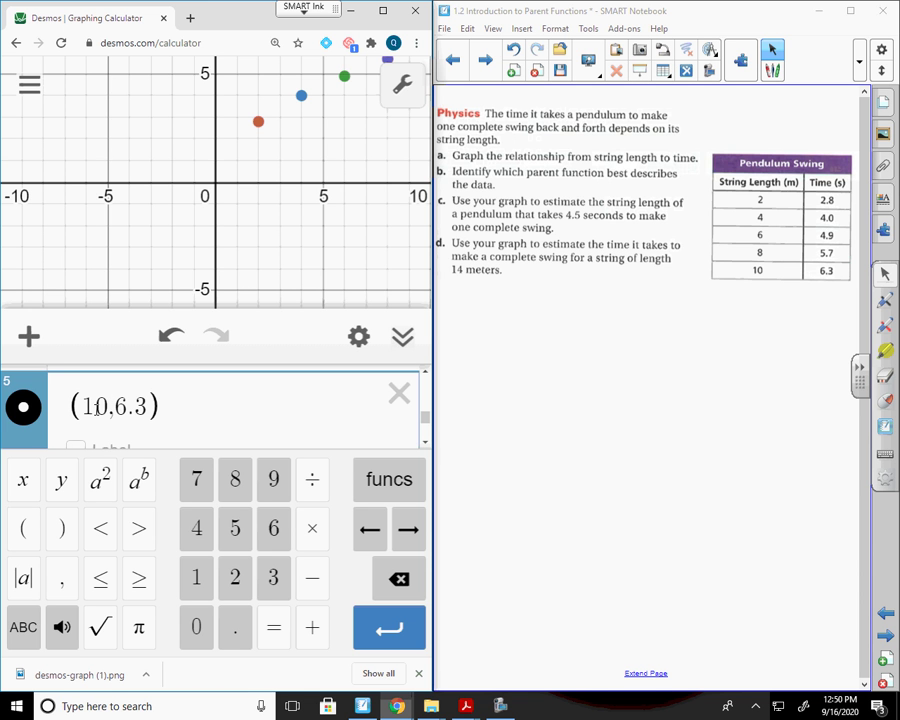
key("Return")
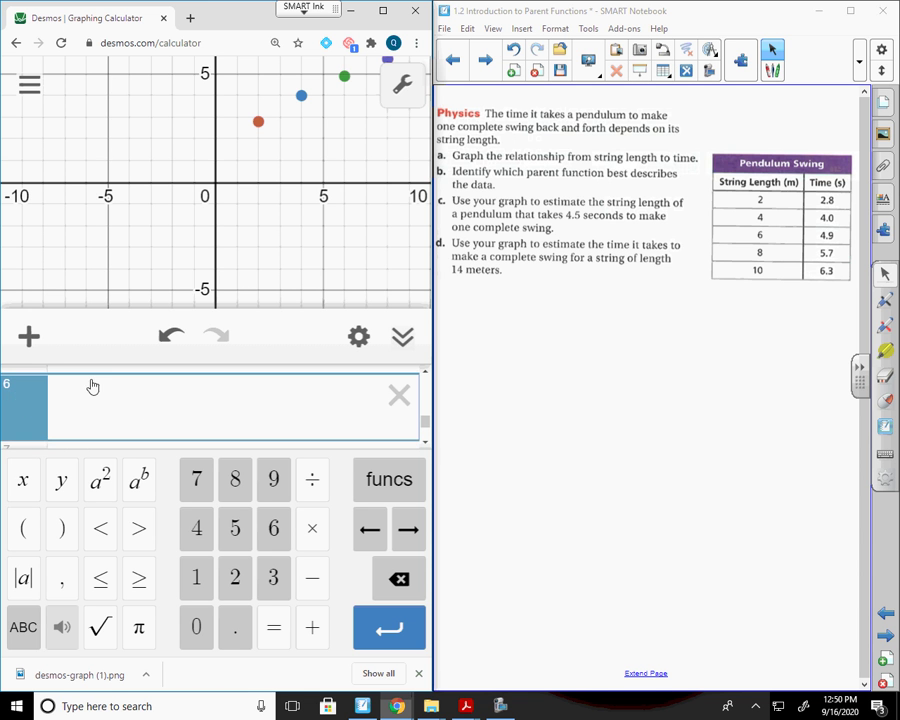
Maximize Chrome and pan the graph so all five pendulum points up to (10,6.3) are visible
double_click(268, 9)
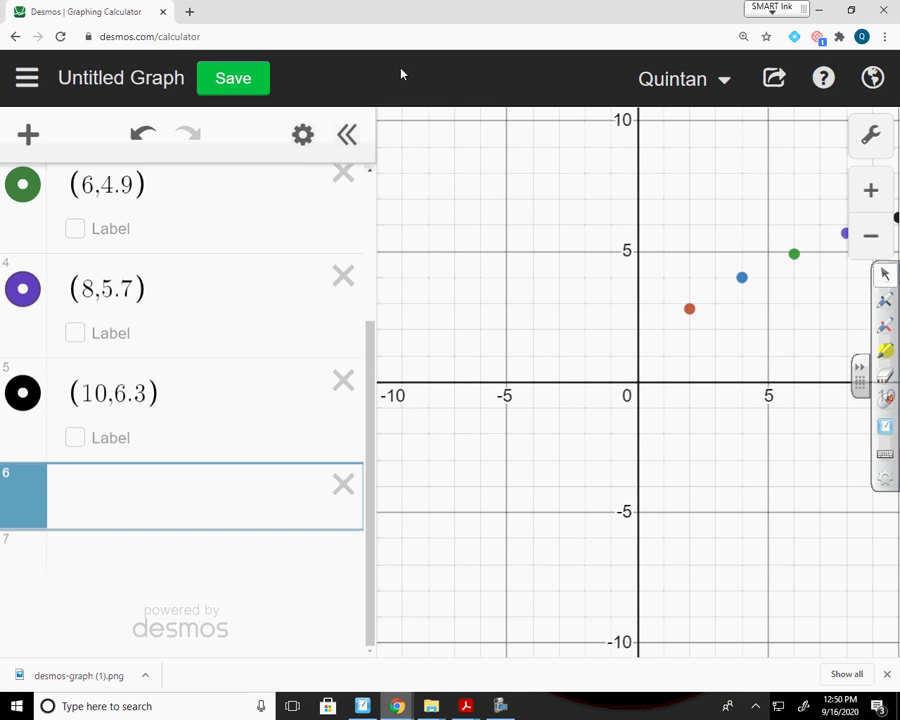
mouse_move(607, 394)
left_mouse_down()
mouse_move(651, 368)
mouse_move(609, 381)
left_mouse_up()
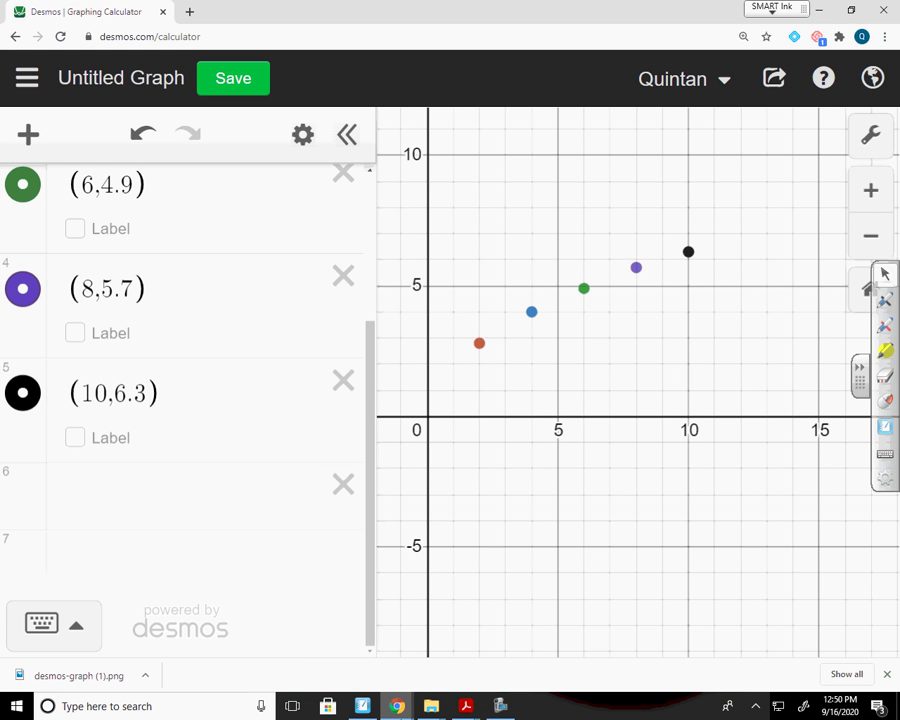
left_click(362, 706)
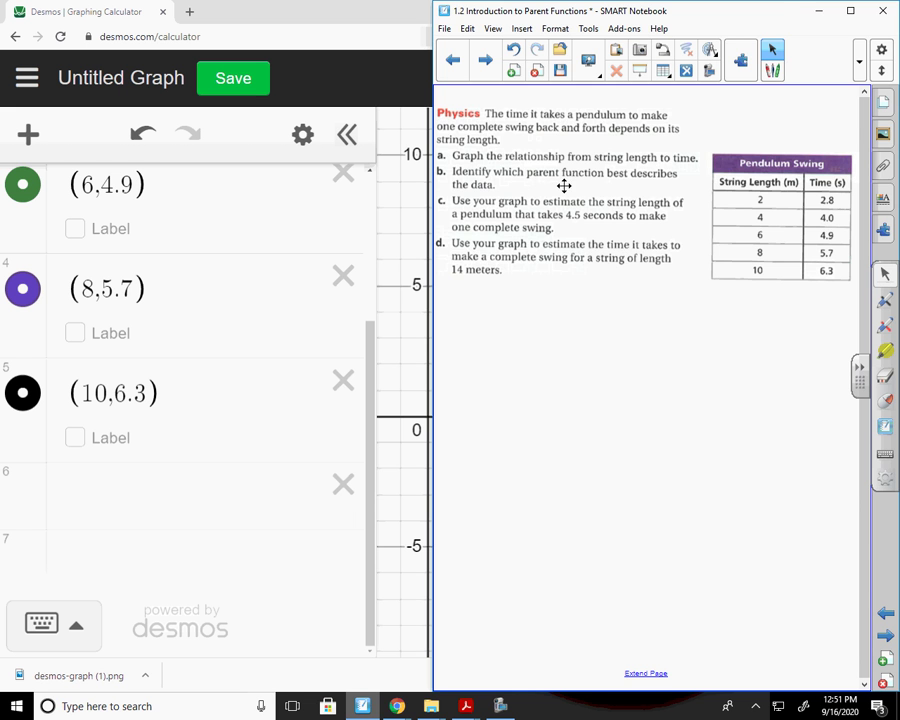
left_click(75, 8)
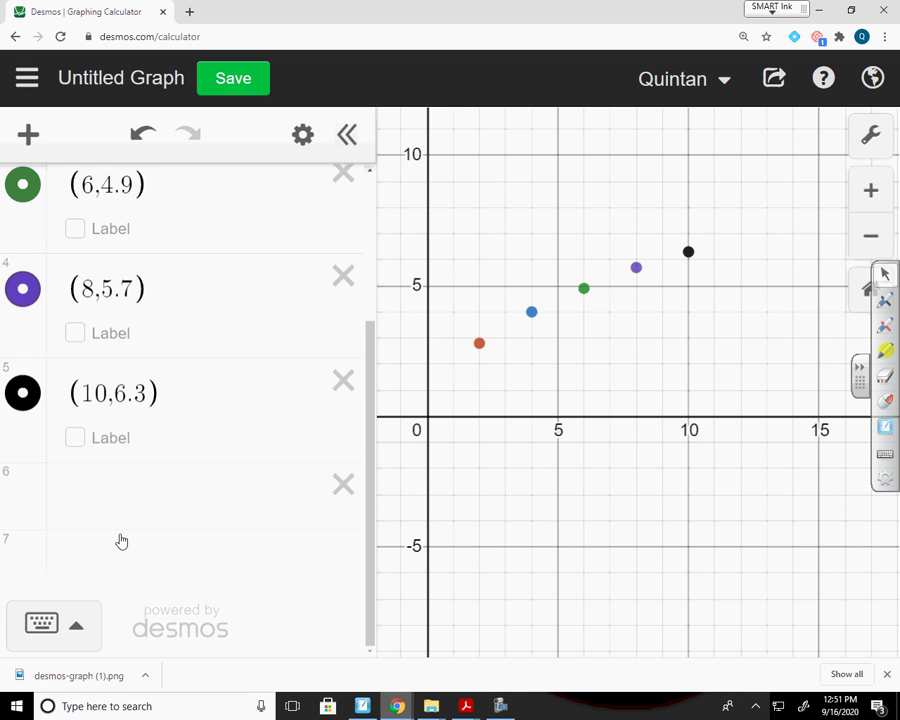
left_click(121, 499)
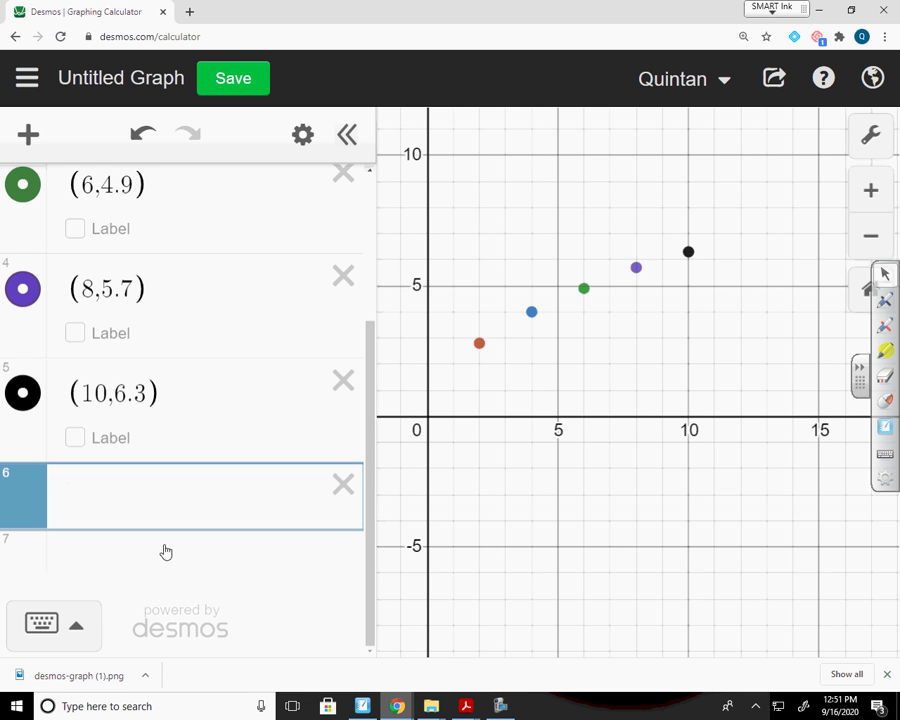
Enter 2√x as expression 6, briefly comparing it against plain √x
type("sq")
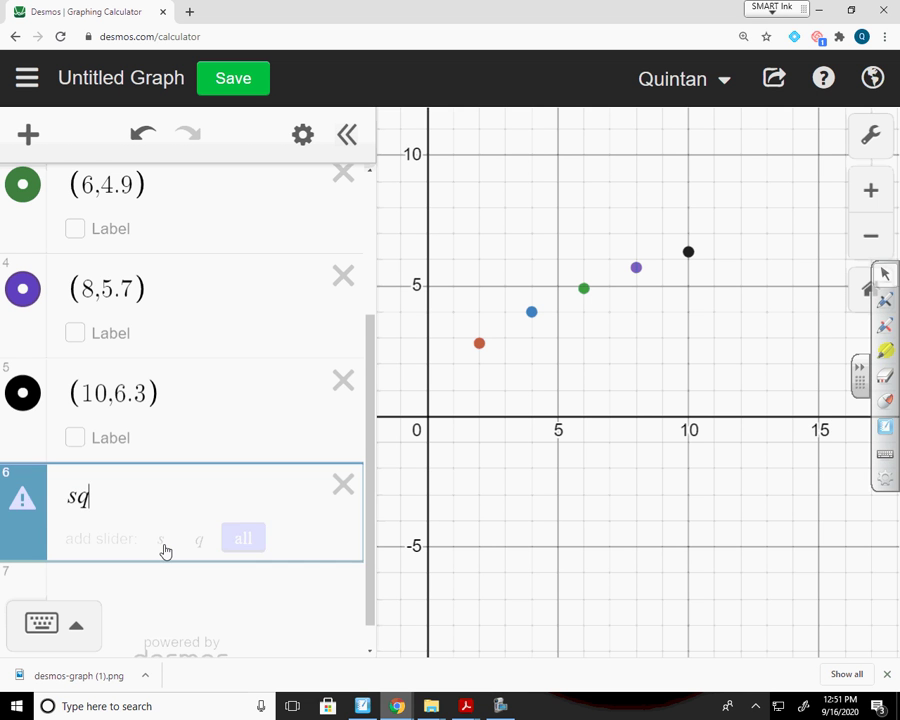
key("BackSpace")
key("BackSpace")
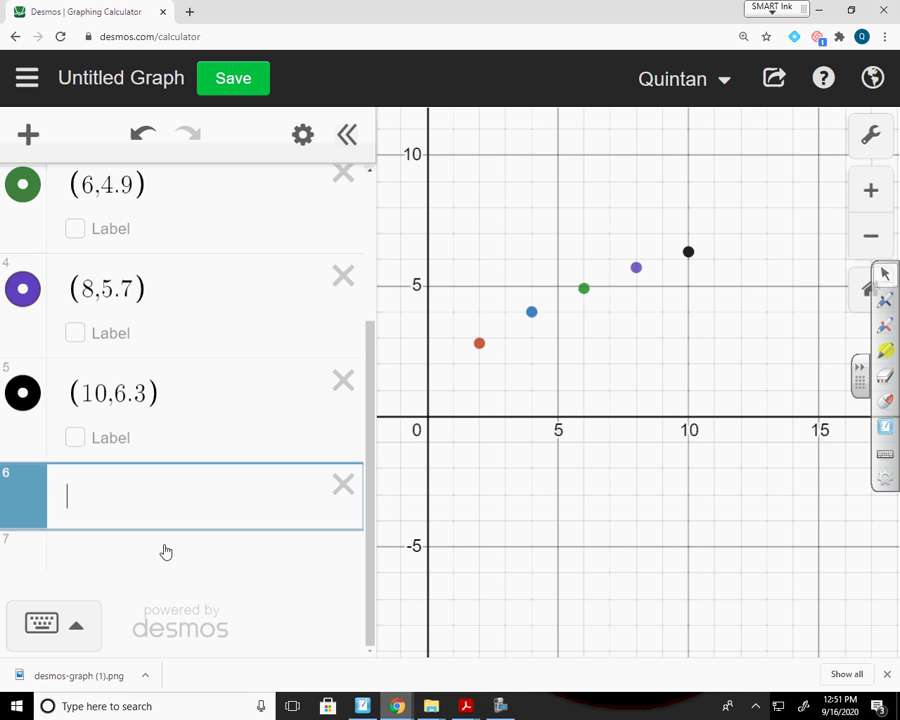
type("sqrt")
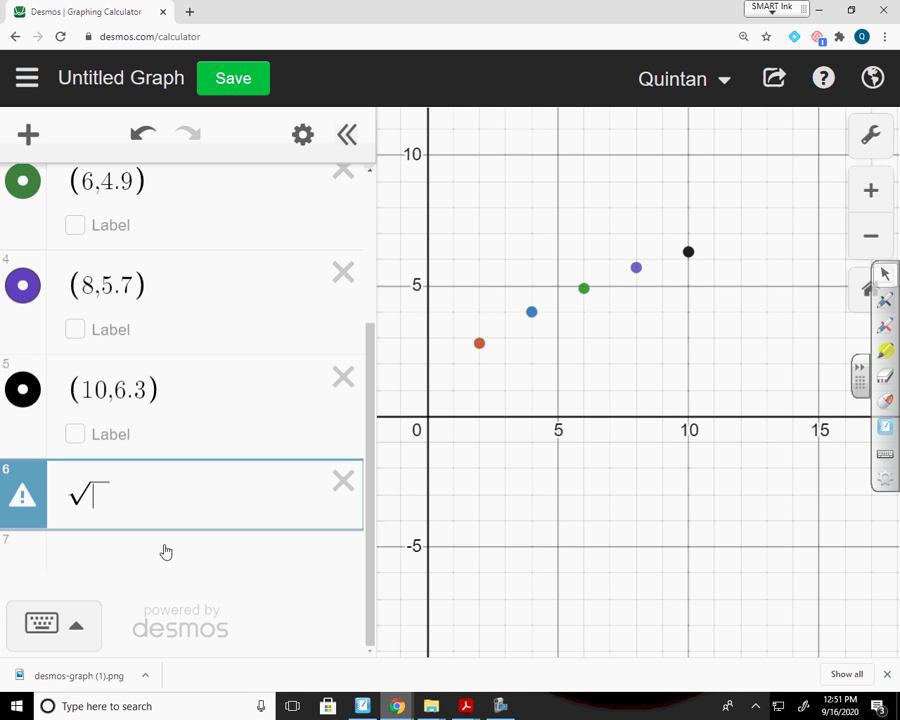
type("x")
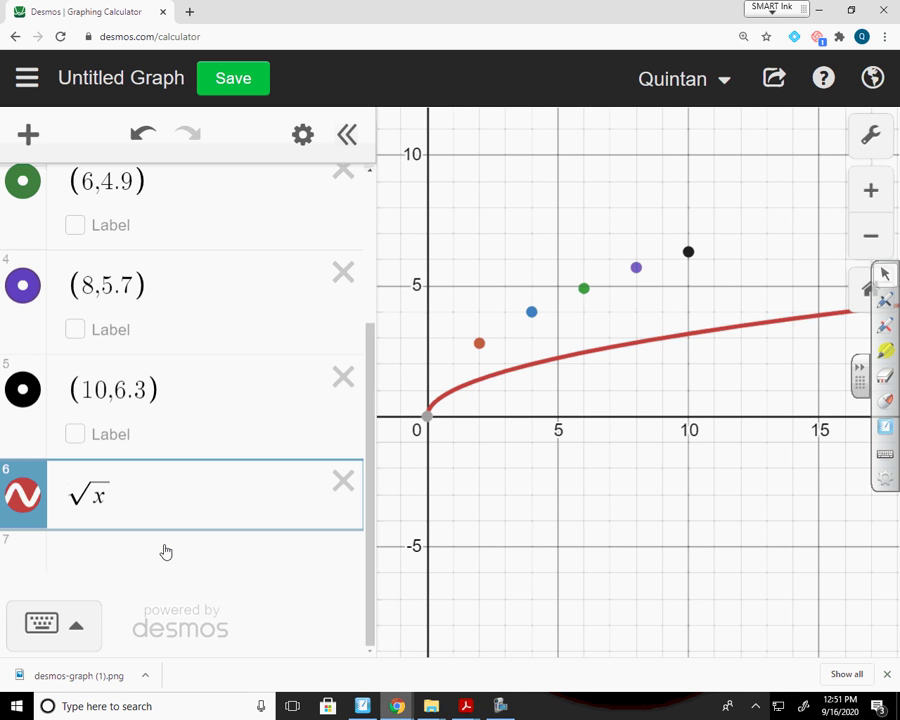
type("2")
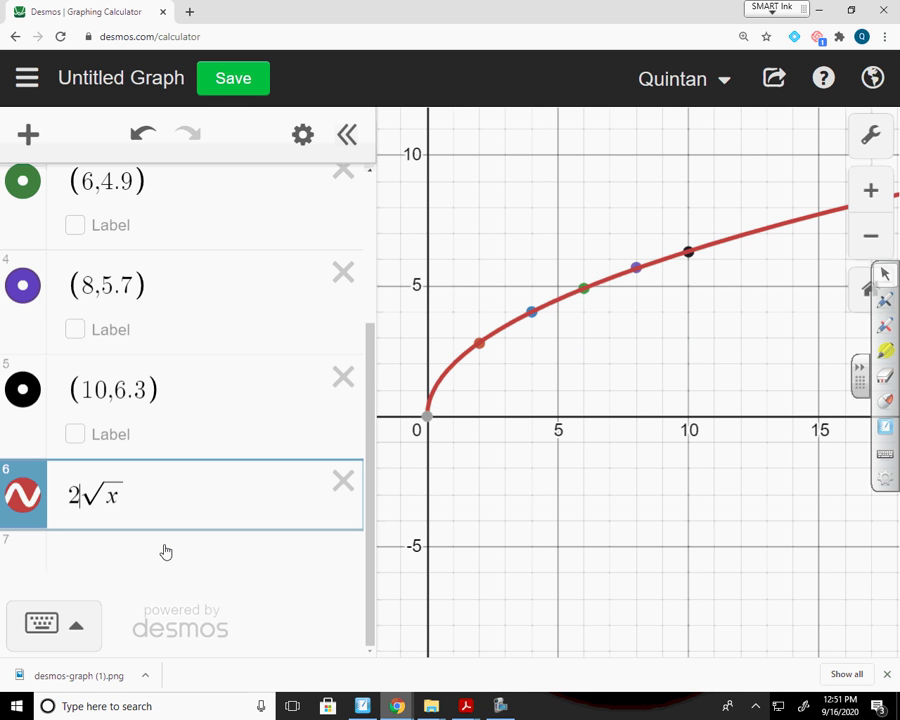
key("BackSpace")
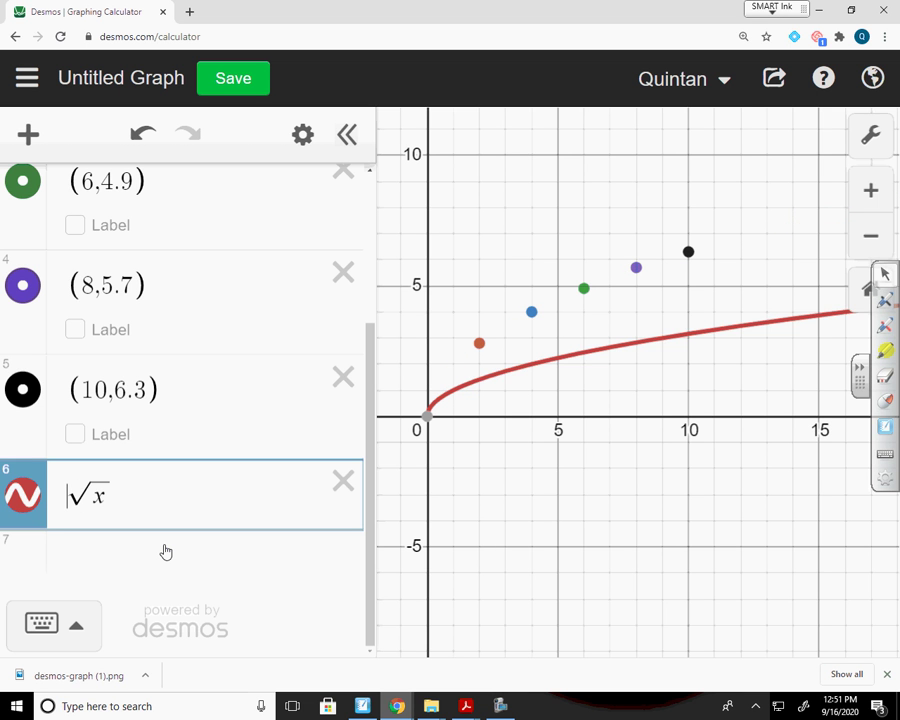
type("2")
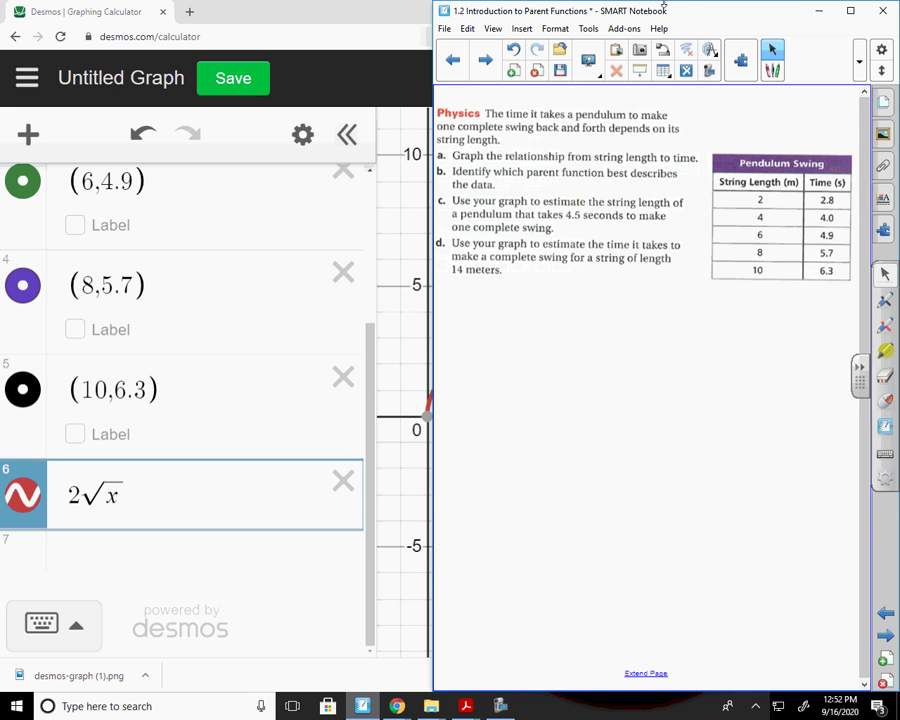
Zoom in near x = 4.5 and trace the 2√x curve to read (4.5, 4.243)
left_click(278, 8)
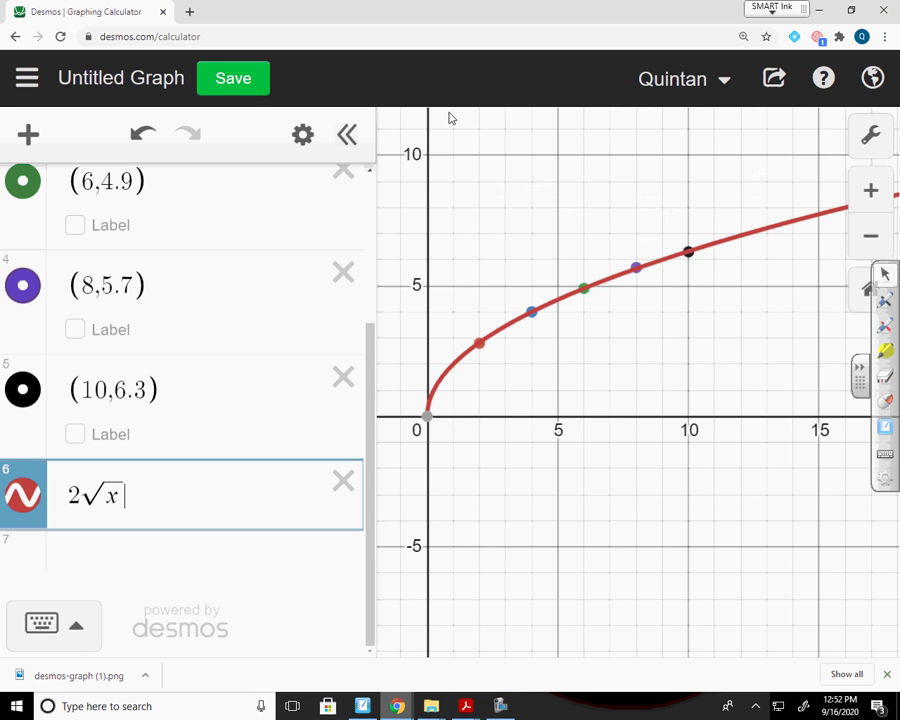
scroll(508, 364, "up", 5)
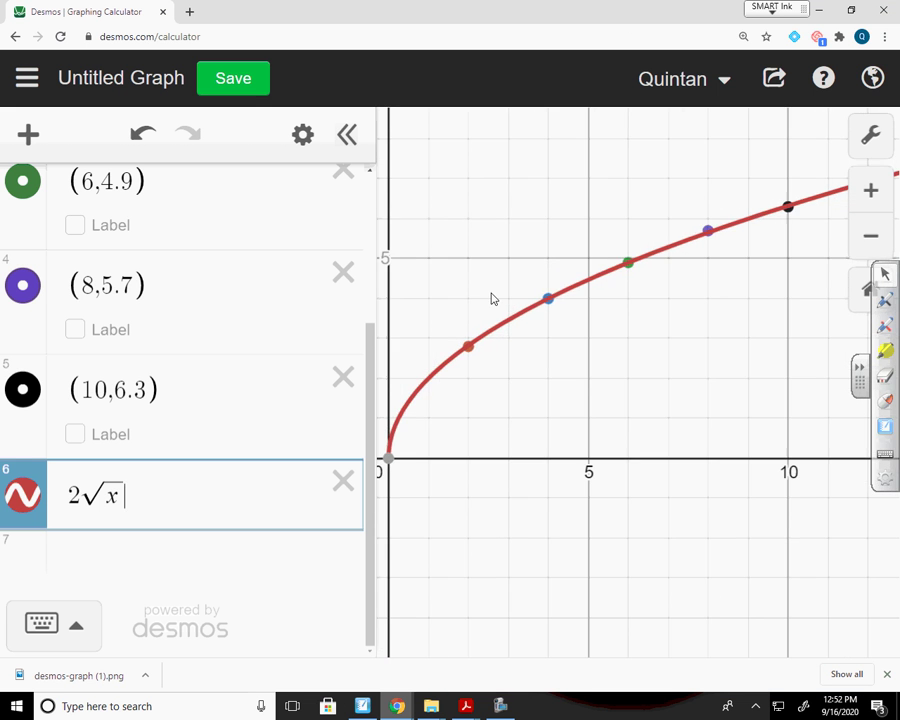
scroll(508, 313, "up", 4)
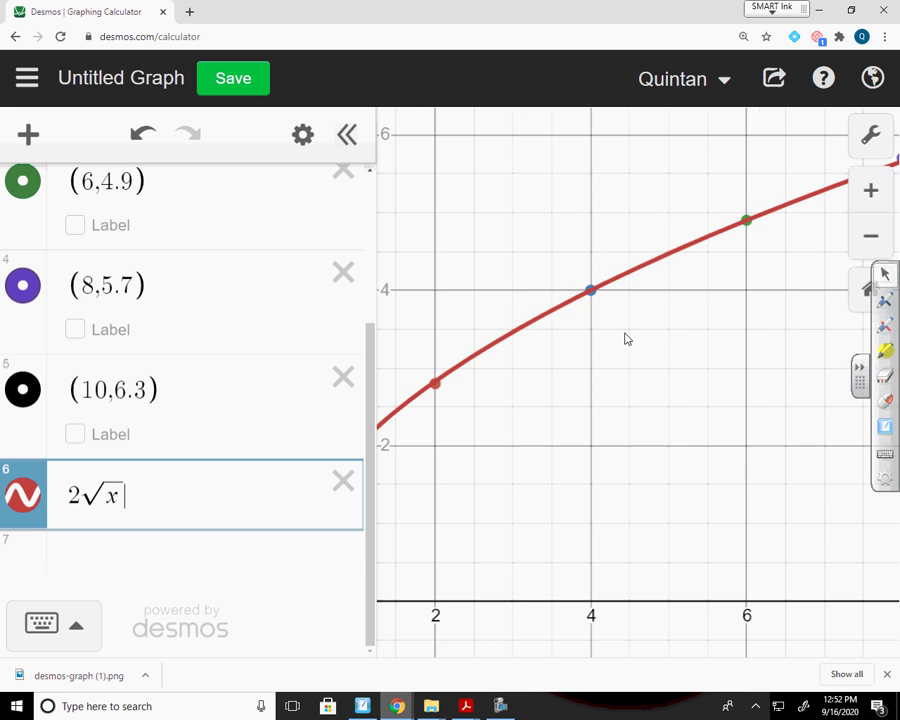
left_click_drag(687, 479, 646, 384)
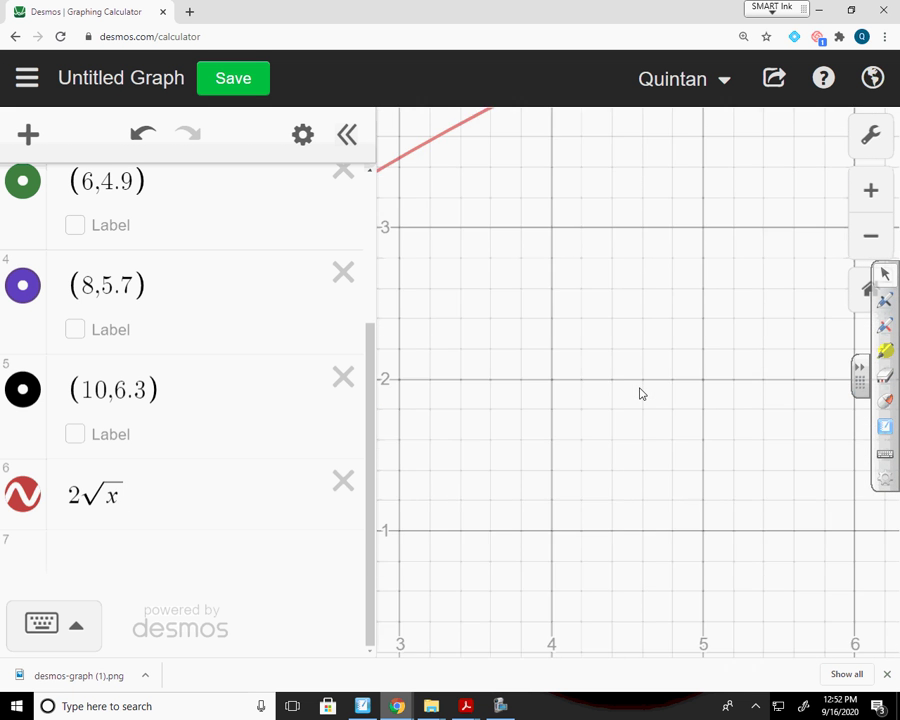
scroll(640, 391, "up", 2)
scroll(633, 393, "up", 2)
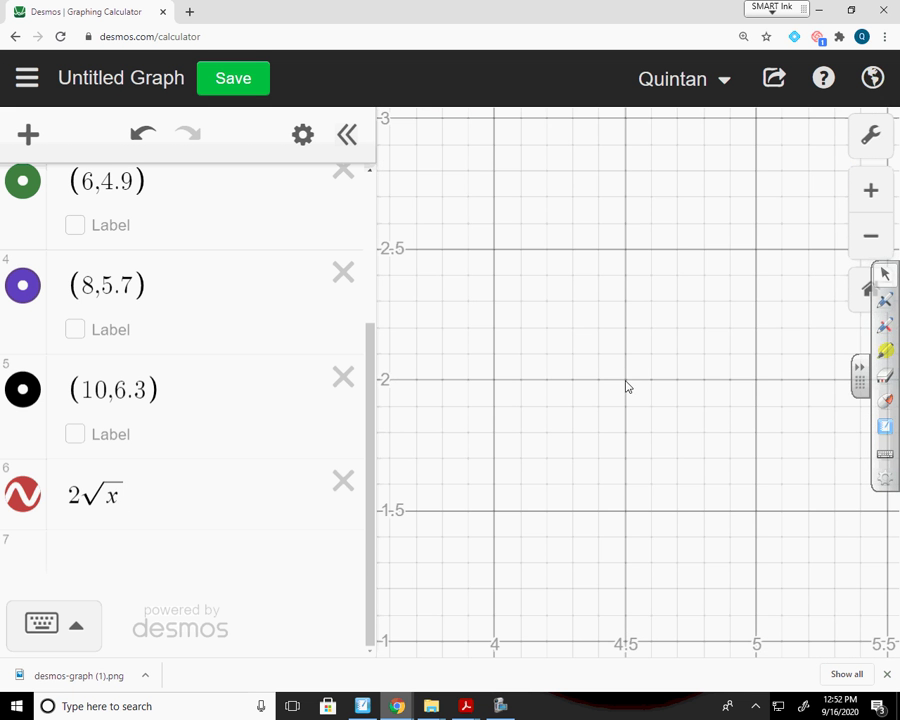
left_click_drag(627, 378, 620, 590)
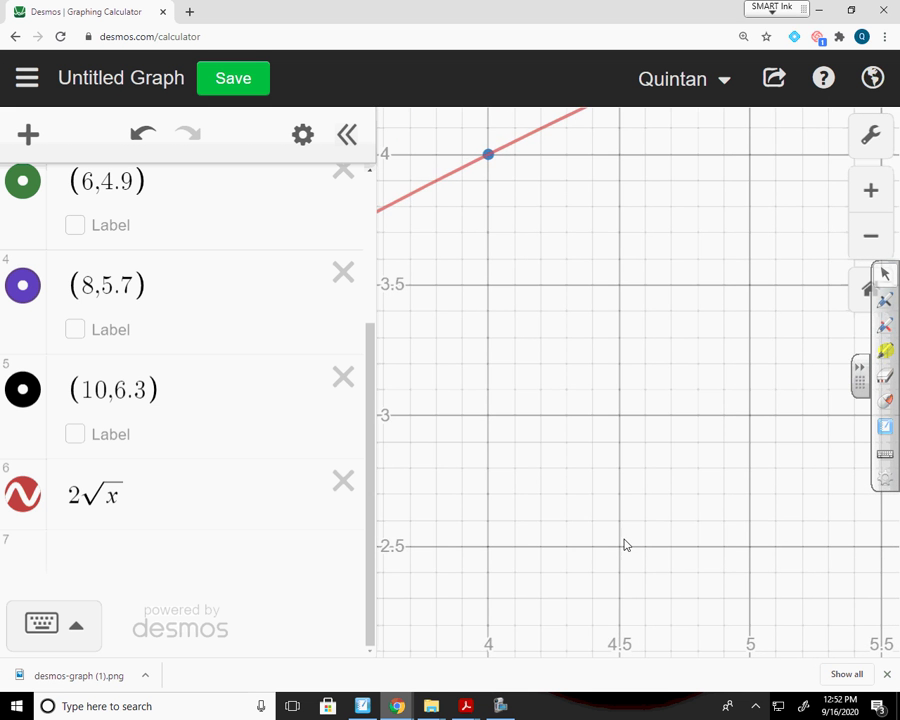
left_click_drag(595, 303, 588, 495)
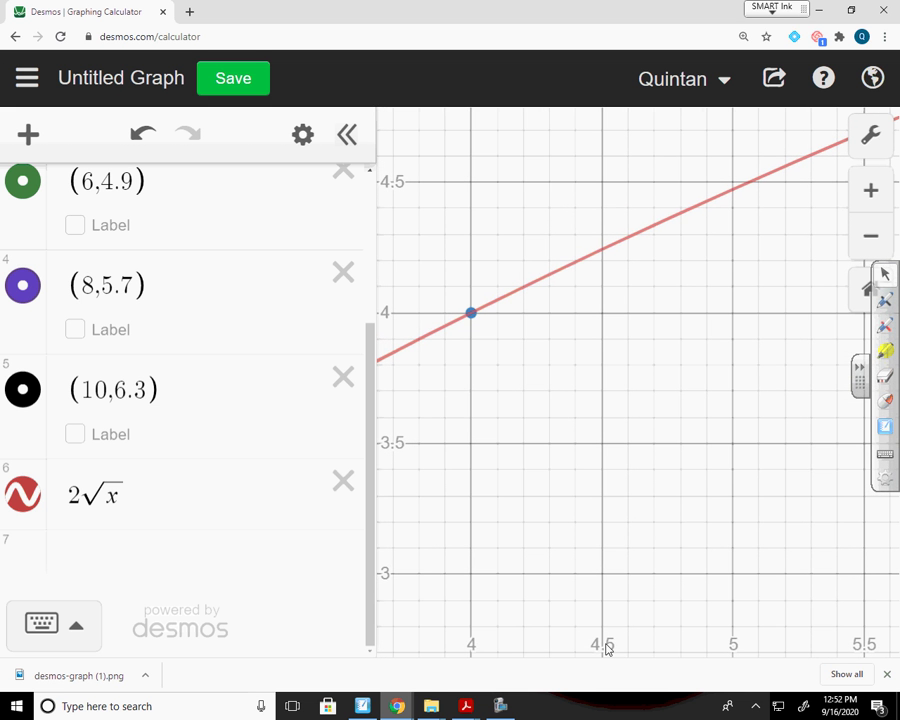
left_click(603, 250)
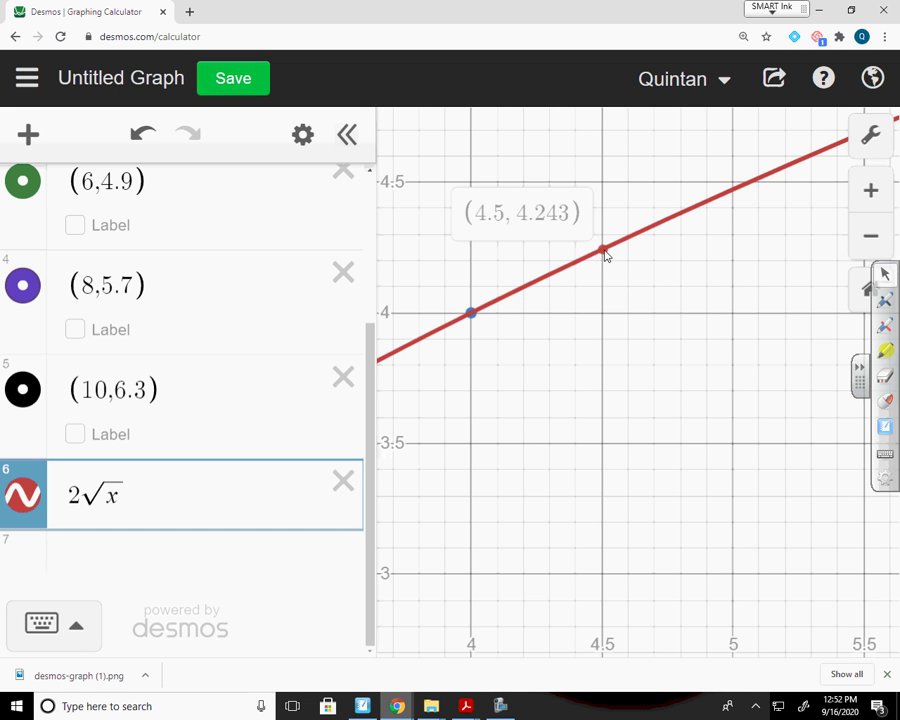
left_click_drag(604, 254, 508, 291)
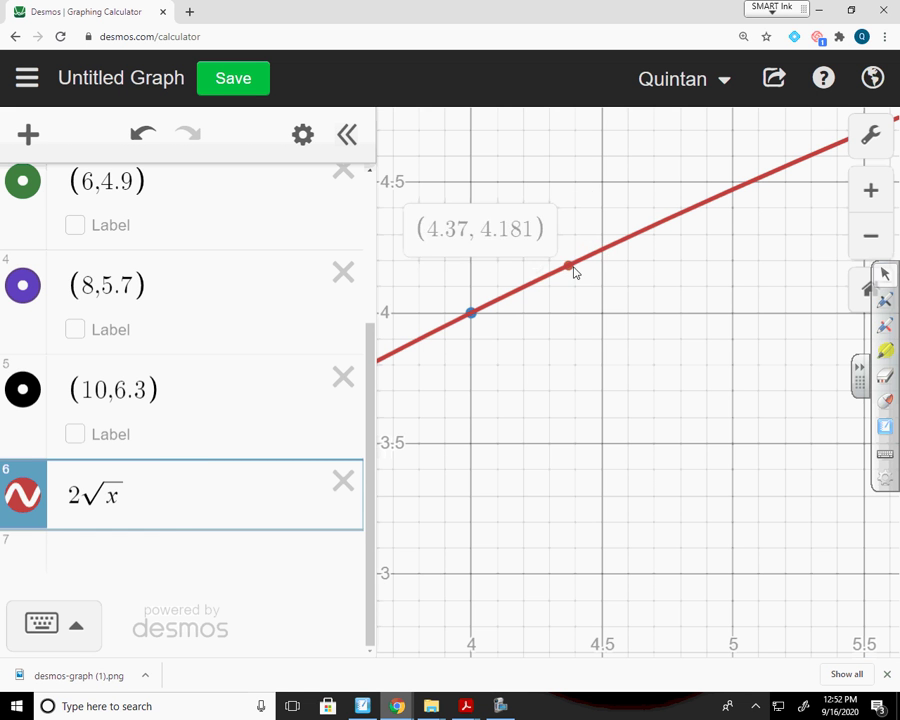
left_click_drag(581, 267, 606, 260)
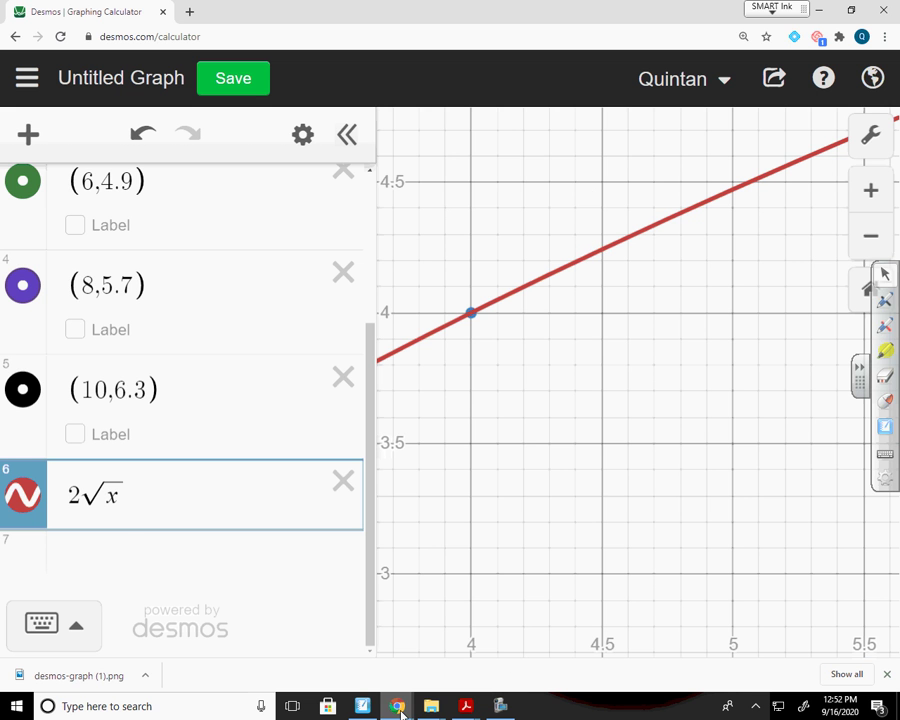
mouse_move(398, 704)
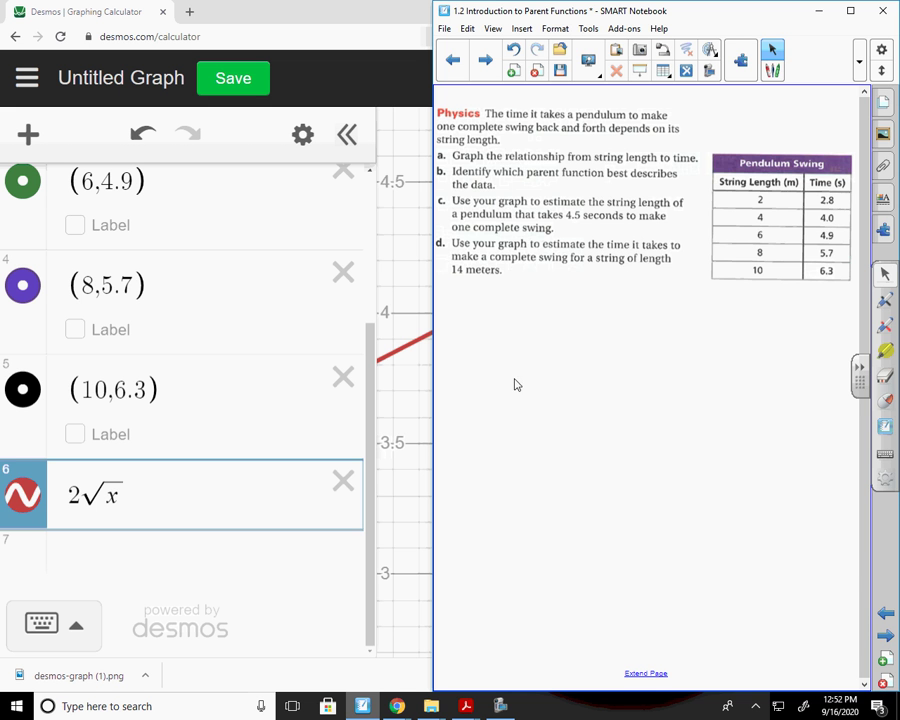
Zoom out, pan to x ≈ 14, and trace the 2√x curve to (14, 7.483)
left_click(410, 420)
scroll(617, 358, "down", 3)
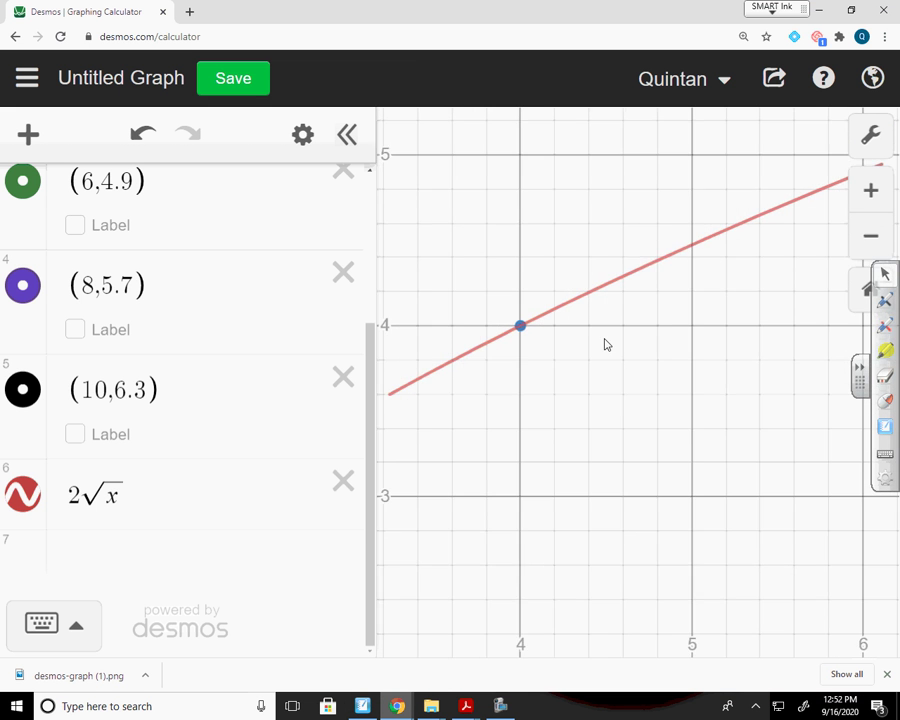
left_click_drag(781, 414, 355, 449)
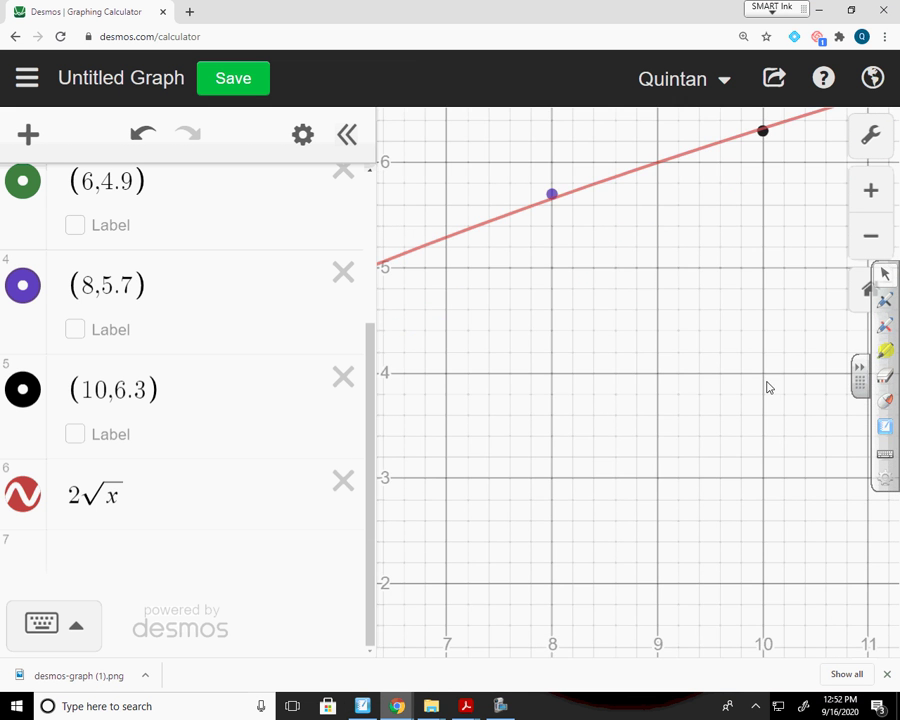
left_click_drag(742, 411, 470, 433)
left_click_drag(827, 364, 657, 489)
left_click(712, 176)
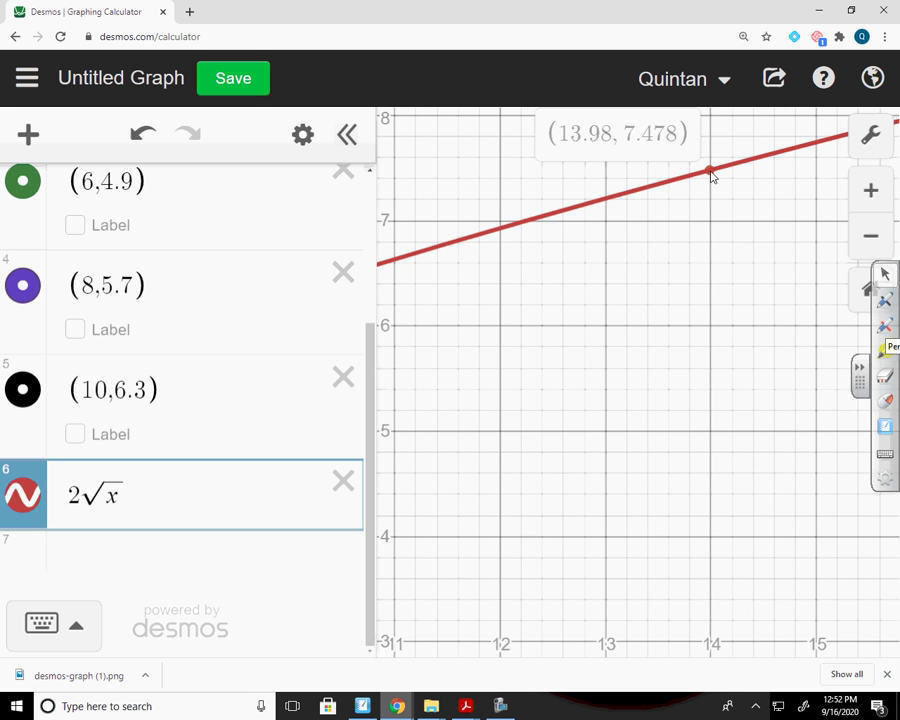
left_click_drag(712, 176, 715, 176)
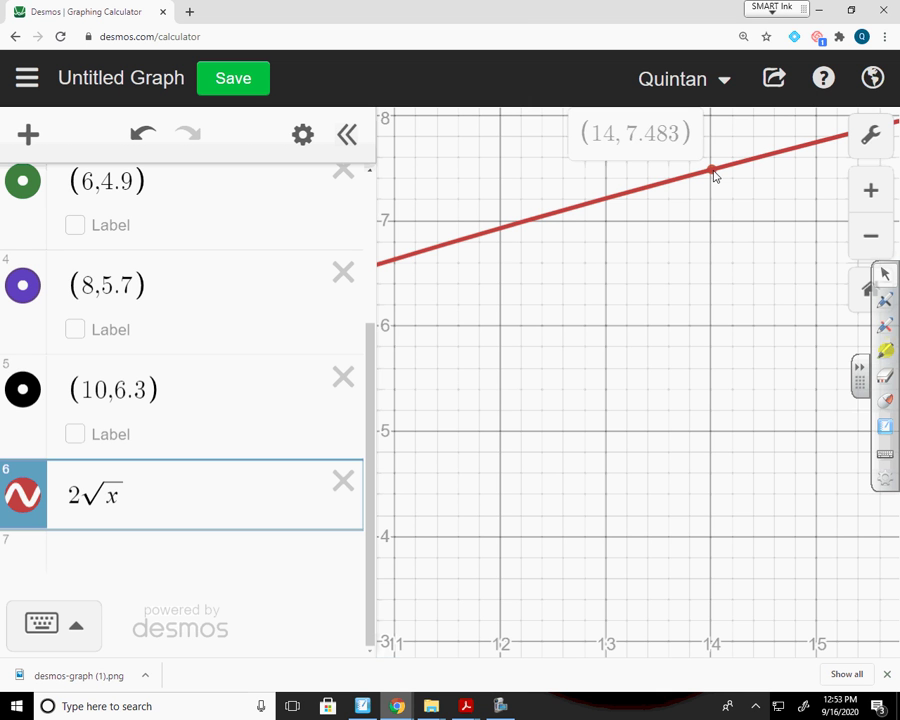
left_click_drag(715, 176, 713, 178)
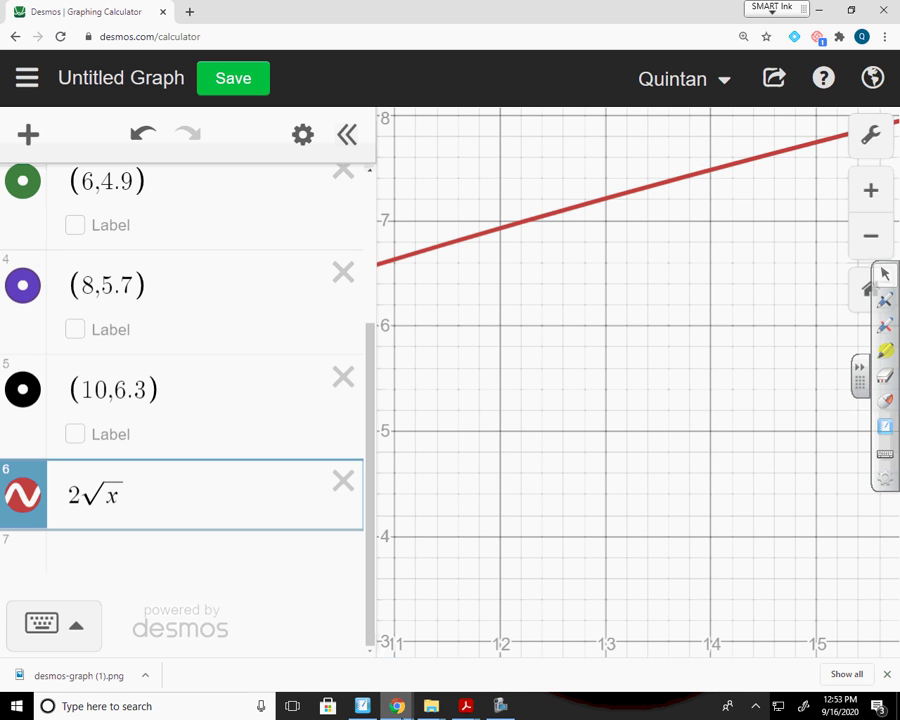
Bring the SMART Notebook Pendulum Swing page forward, then the SMART Recorder window
left_click(362, 706)
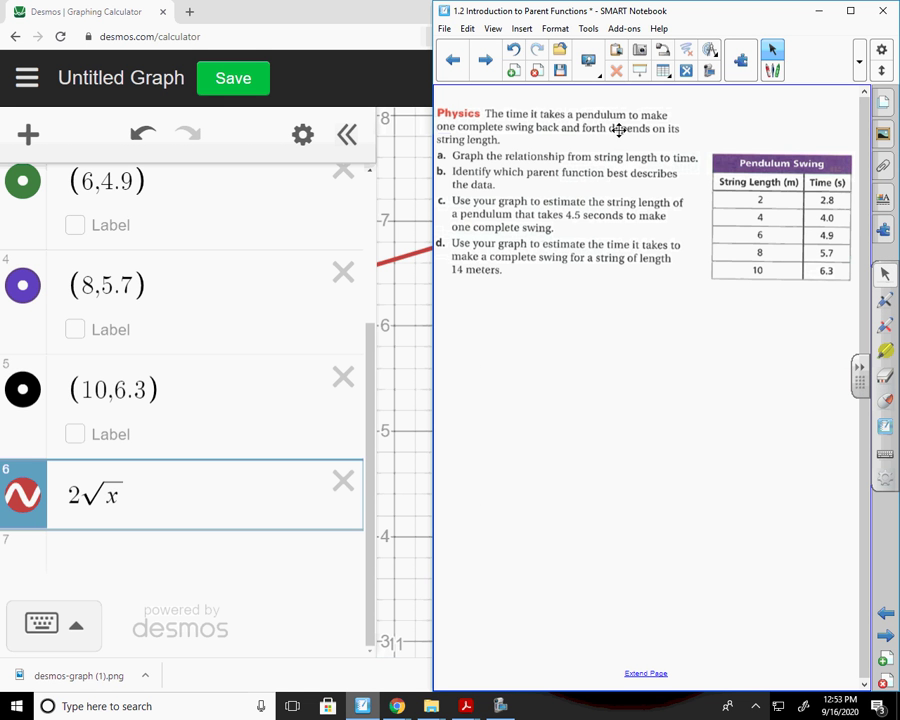
left_click(502, 706)
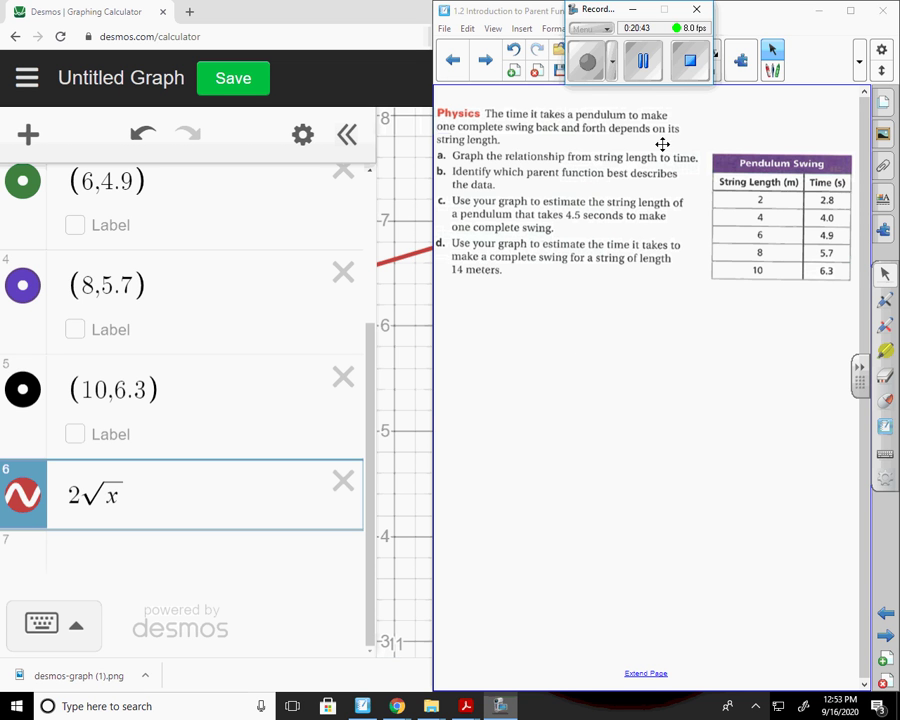